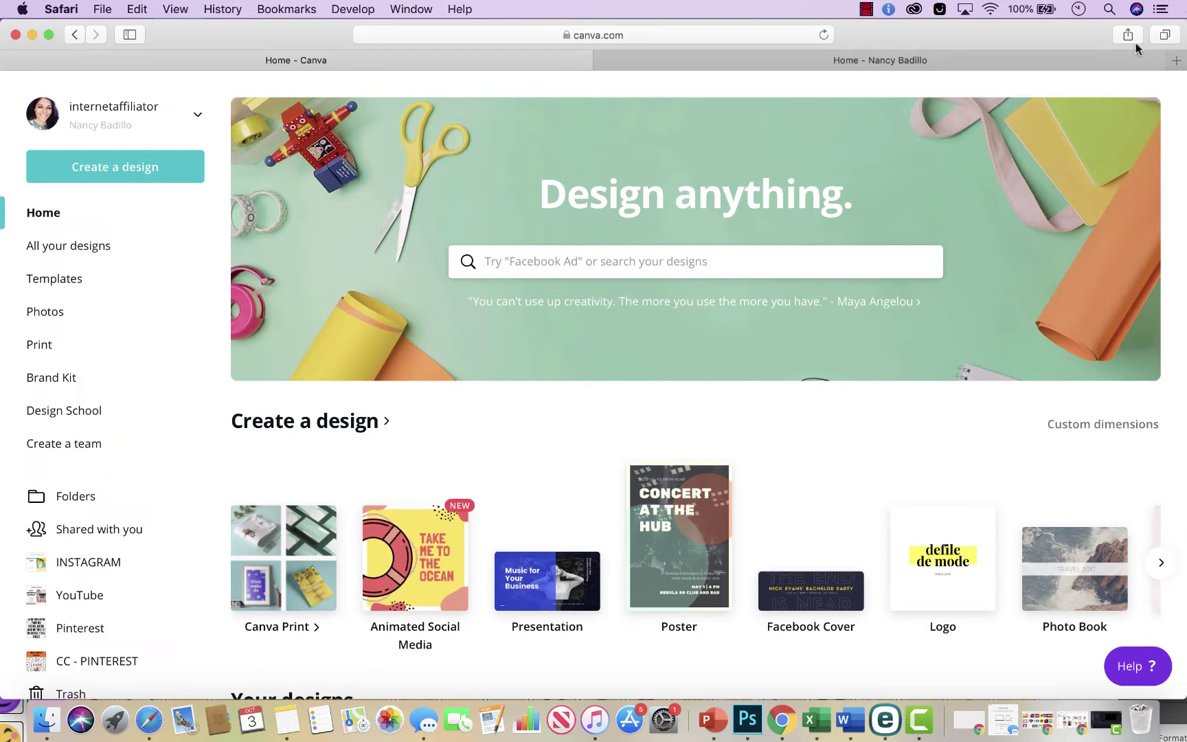
# Step: Switch to the second Safari tab showing the creator's Etsy-business website
pyautogui.click(1017, 59)
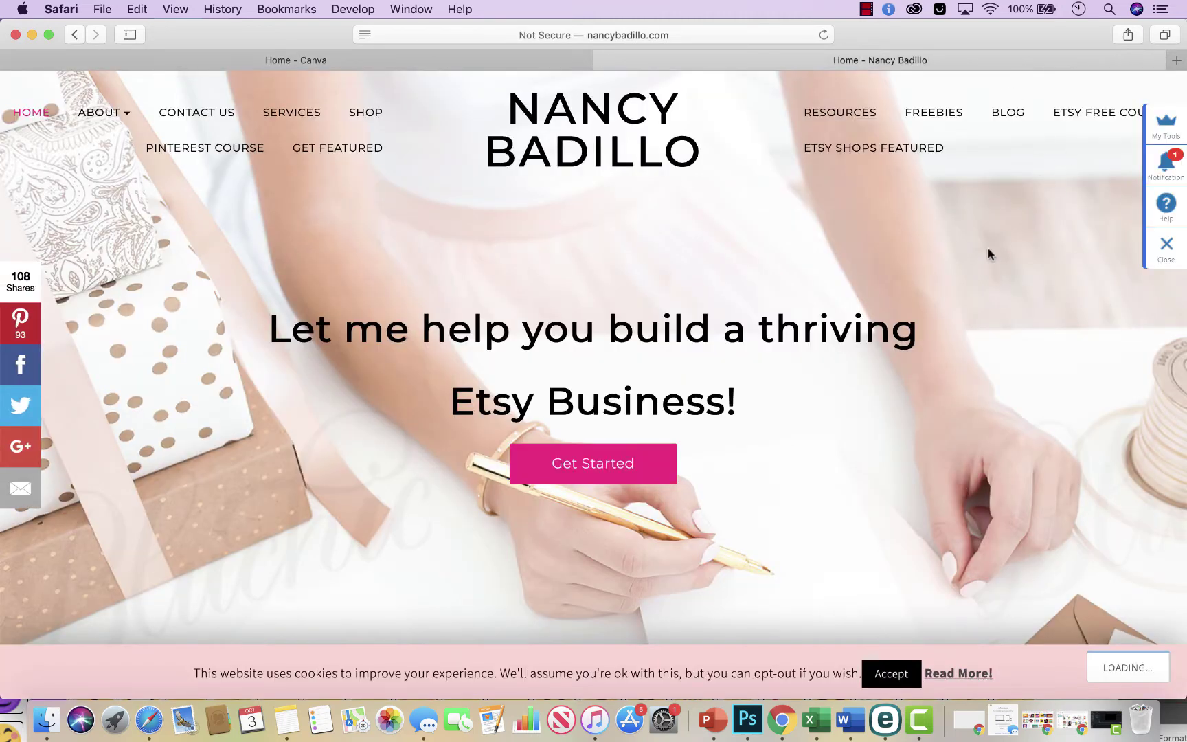
# Step: Dismiss the tools overlay, open the website's Blog page and browse the post list
pyautogui.click(1166, 253)
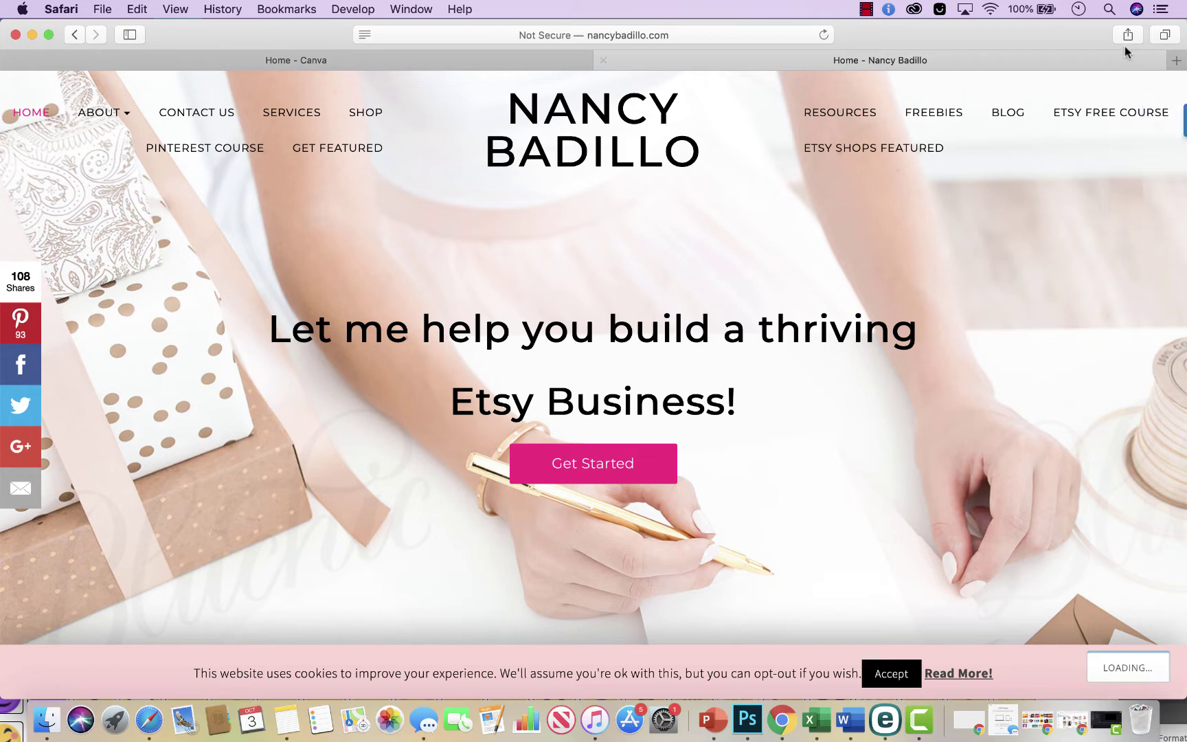
pyautogui.click(1004, 114)
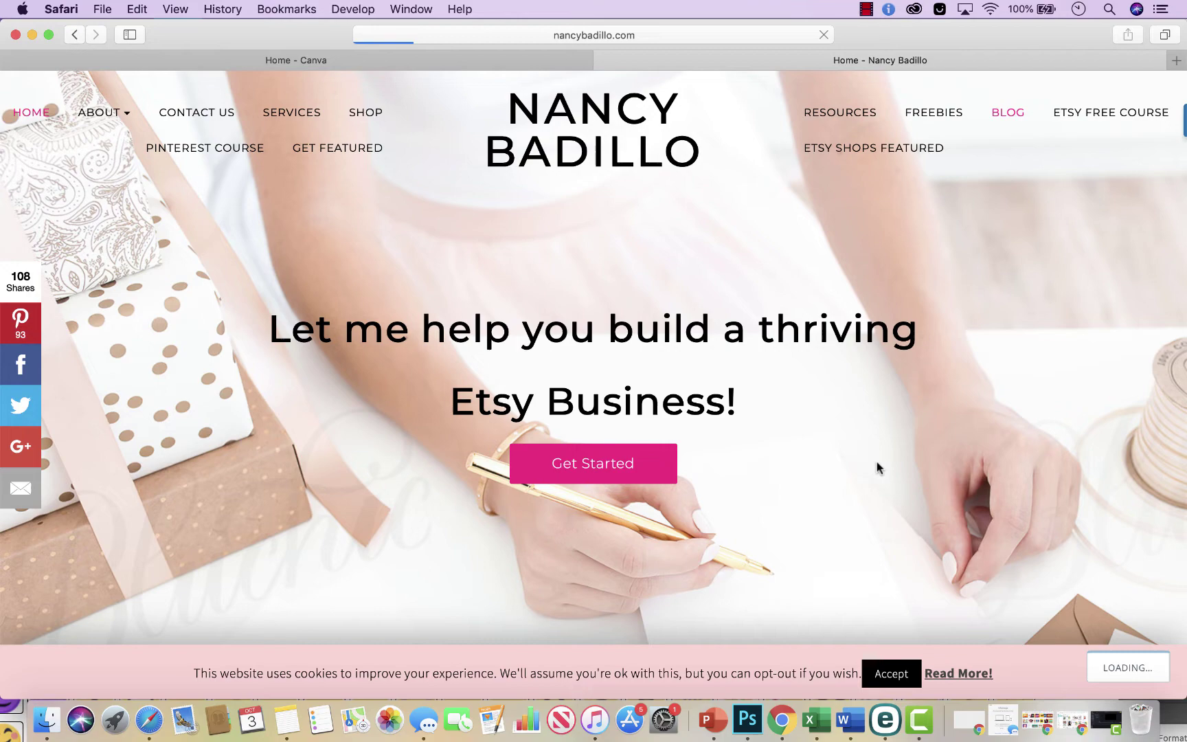
pyautogui.scroll(-15, 878, 467)
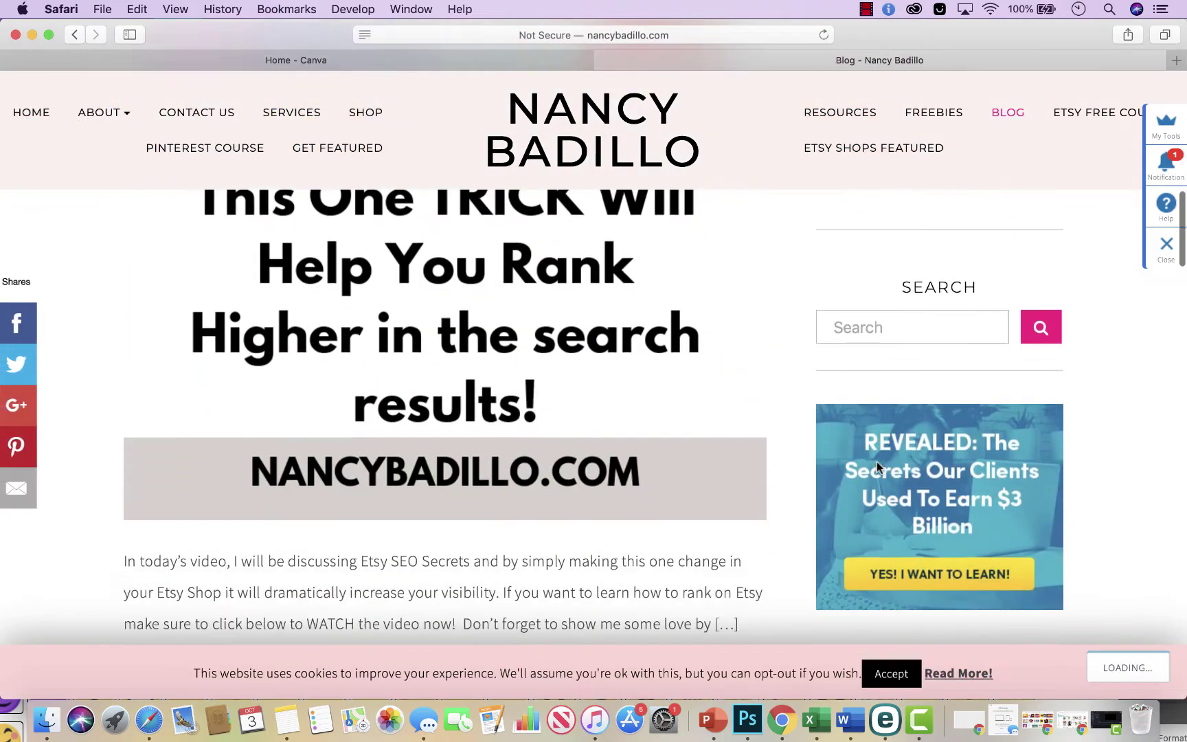
pyautogui.scroll(-4, 877, 466)
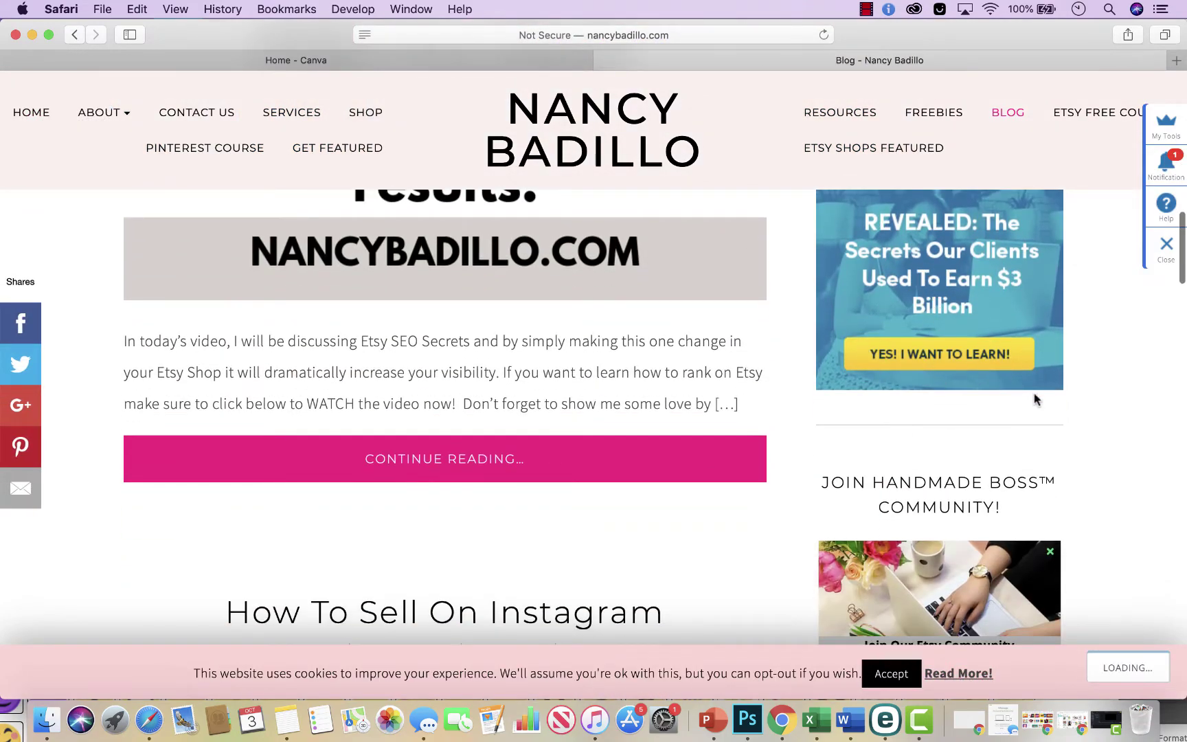
pyautogui.scroll(1, 1036, 400)
pyautogui.scroll(-4, 954, 423)
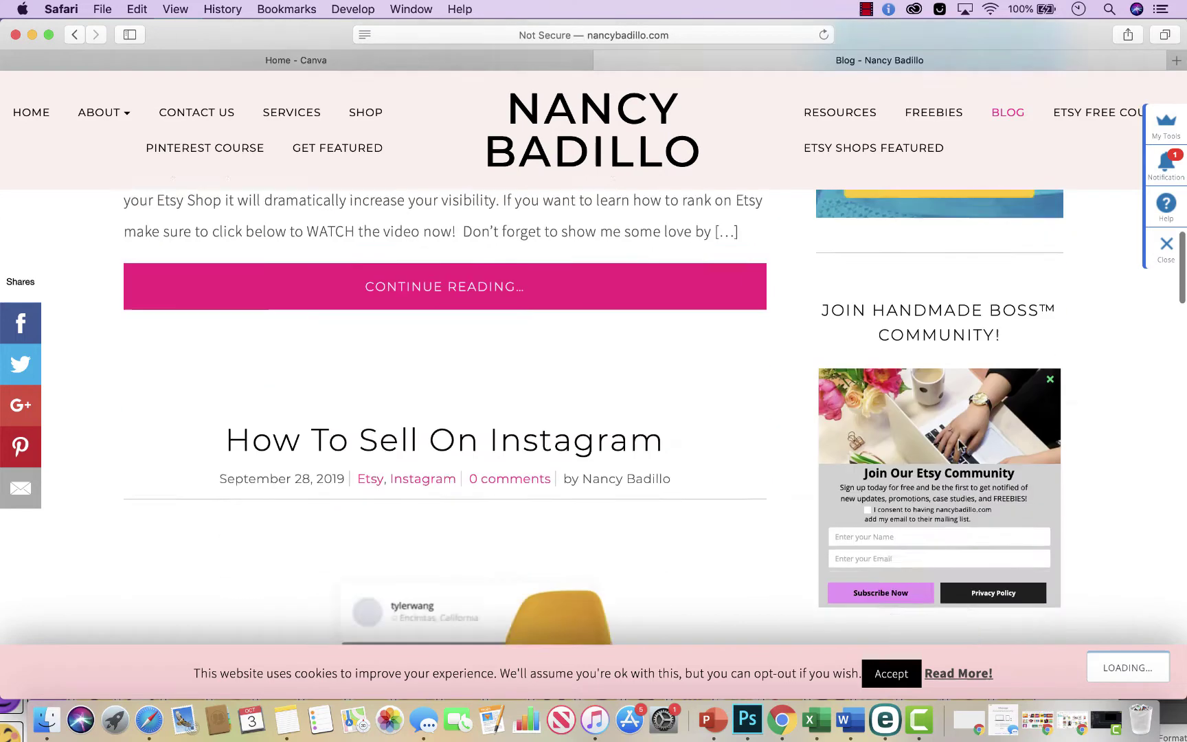
pyautogui.scroll(-3, 959, 445)
pyautogui.scroll(-5, 976, 238)
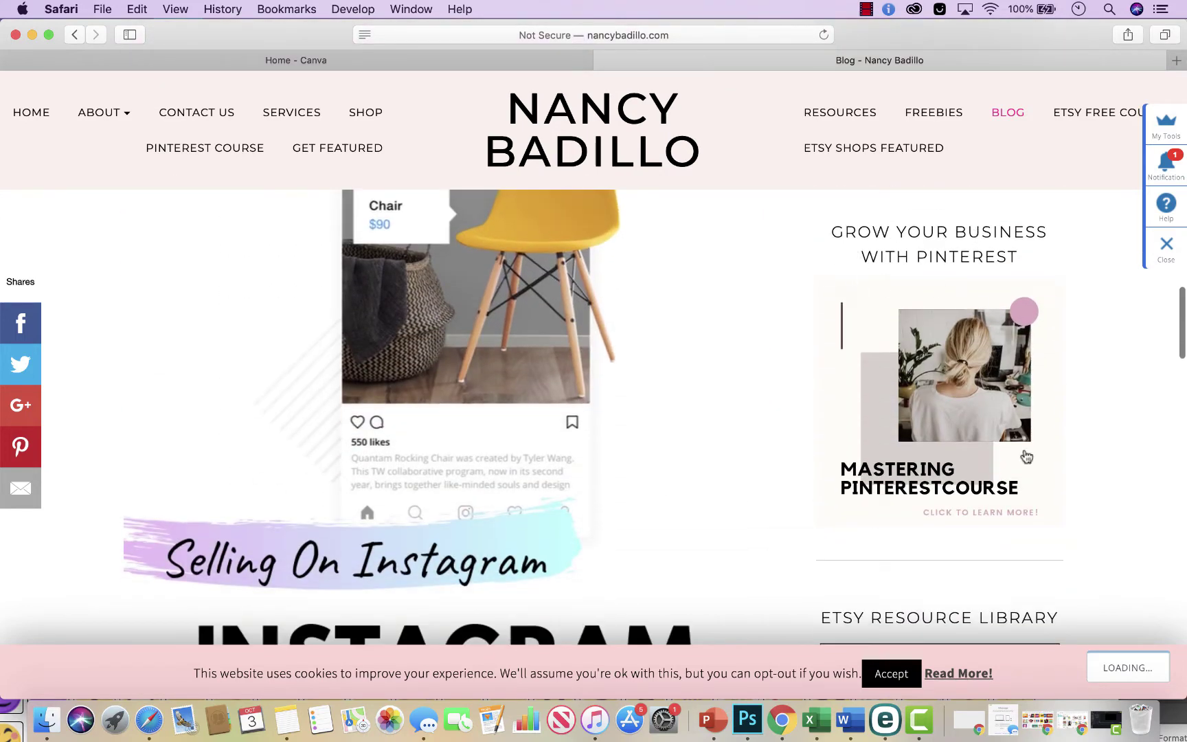
pyautogui.scroll(-2, 1027, 438)
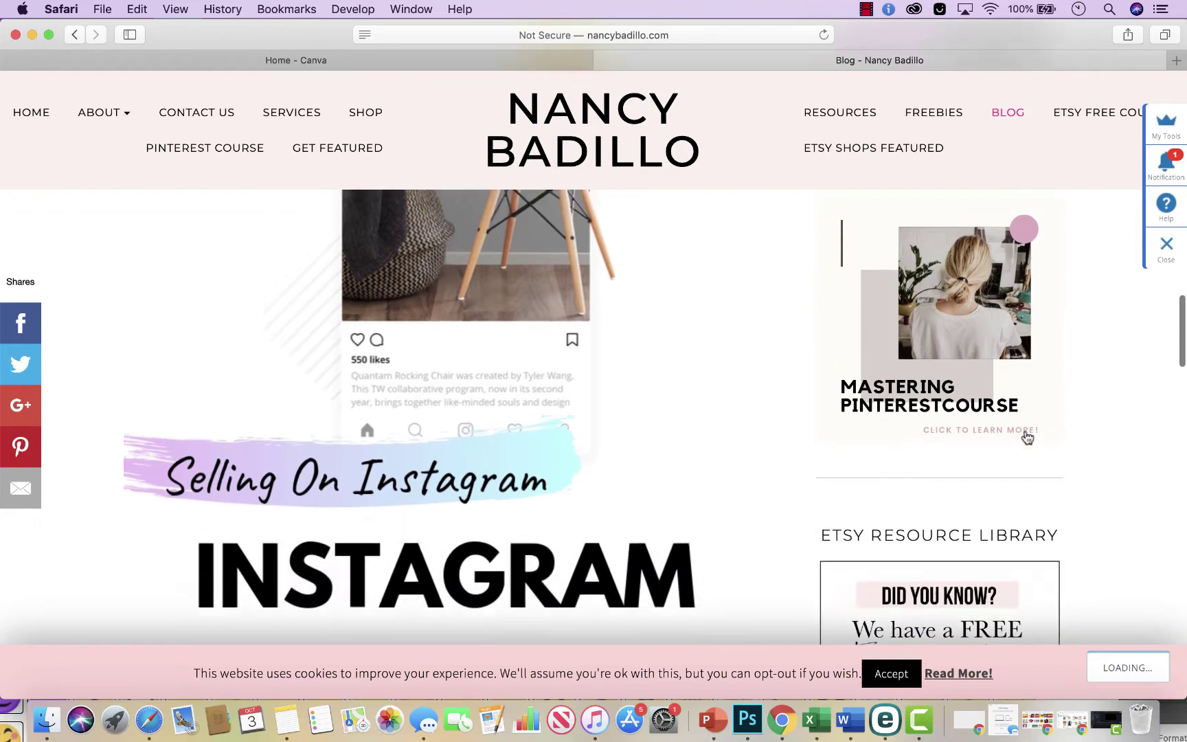
pyautogui.scroll(2, 1027, 438)
# Step: Close the newsletter signup popup and scroll back to the top of the Blog page
pyautogui.click(1161, 350)
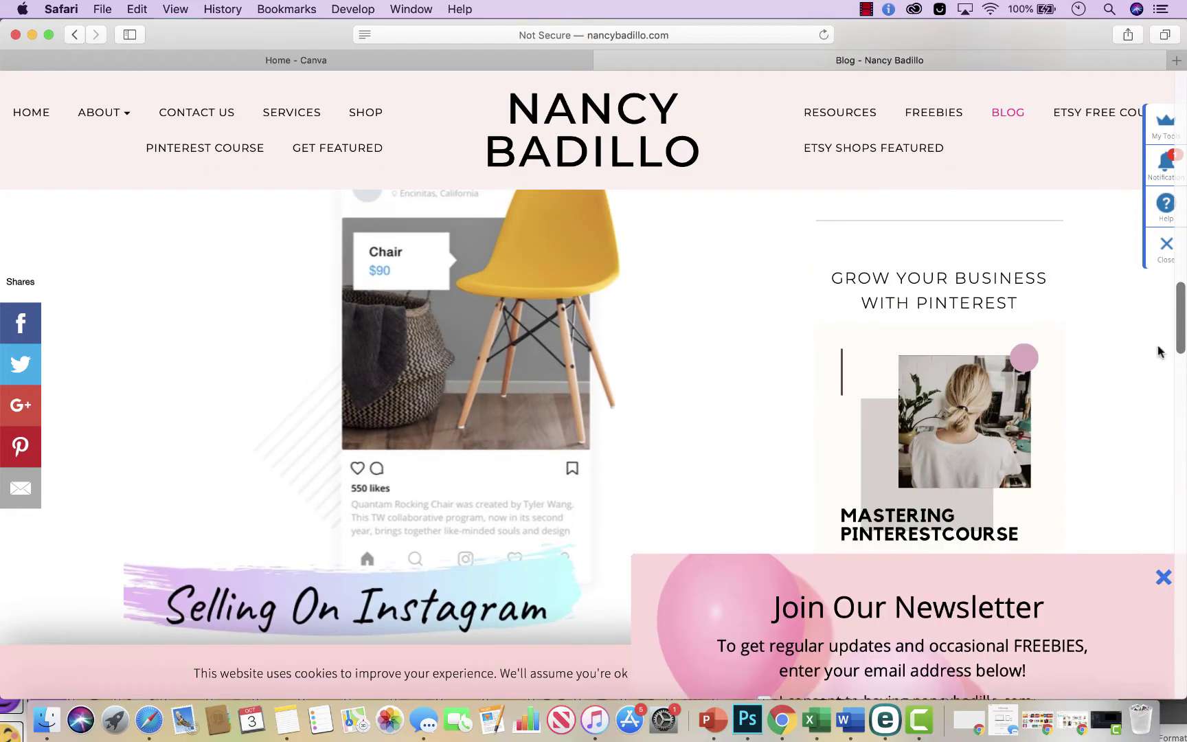
pyautogui.scroll(-6, 940, 419)
pyautogui.scroll(1, 946, 424)
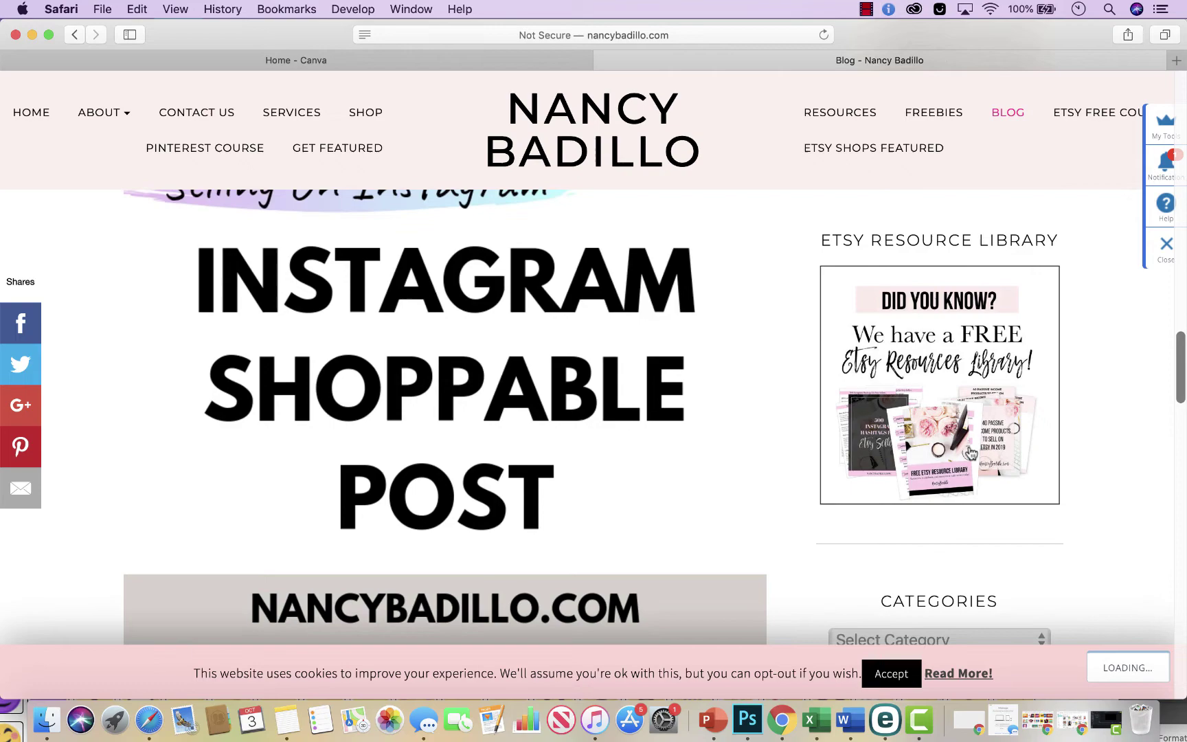
pyautogui.scroll(-6, 883, 445)
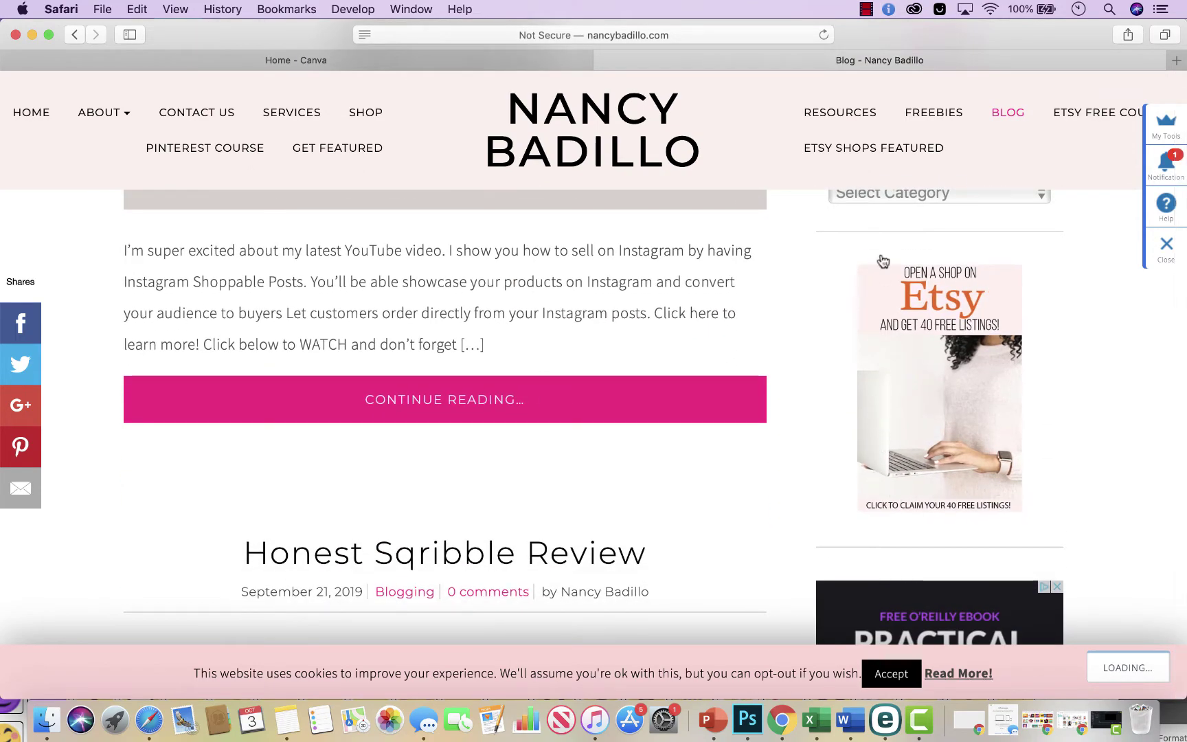
pyautogui.scroll(-8, 880, 420)
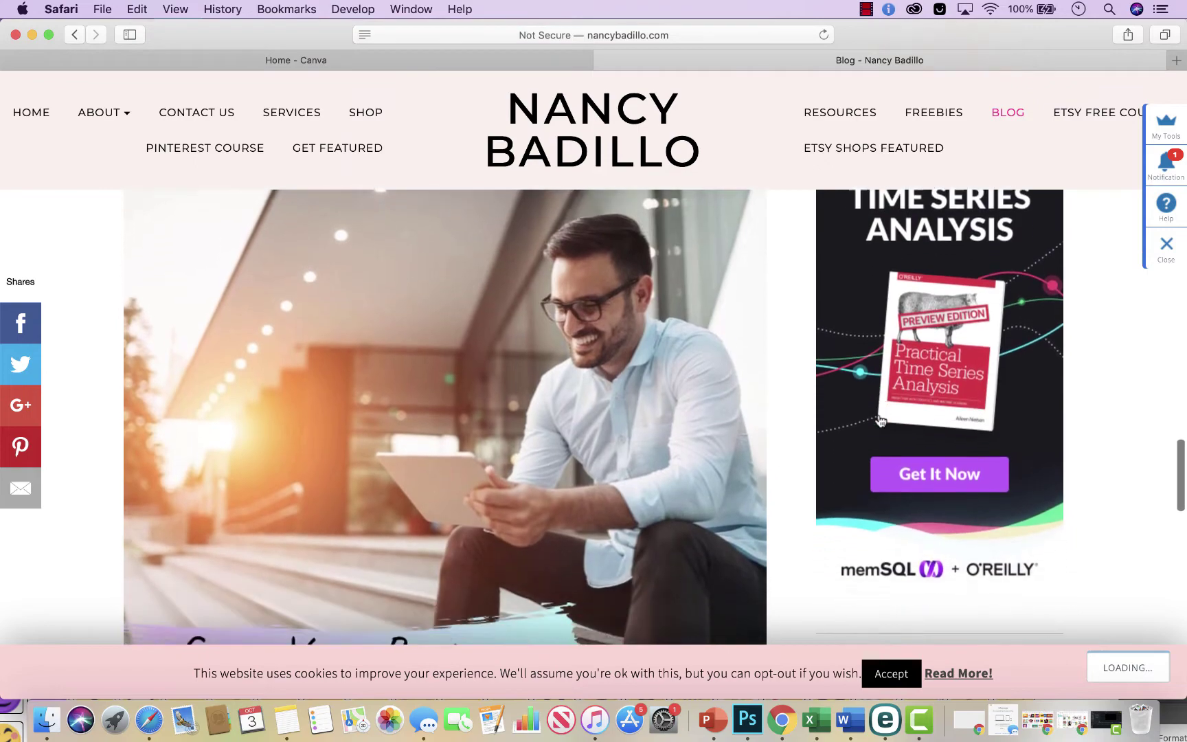
pyautogui.scroll(-5, 881, 420)
pyautogui.scroll(3, 882, 305)
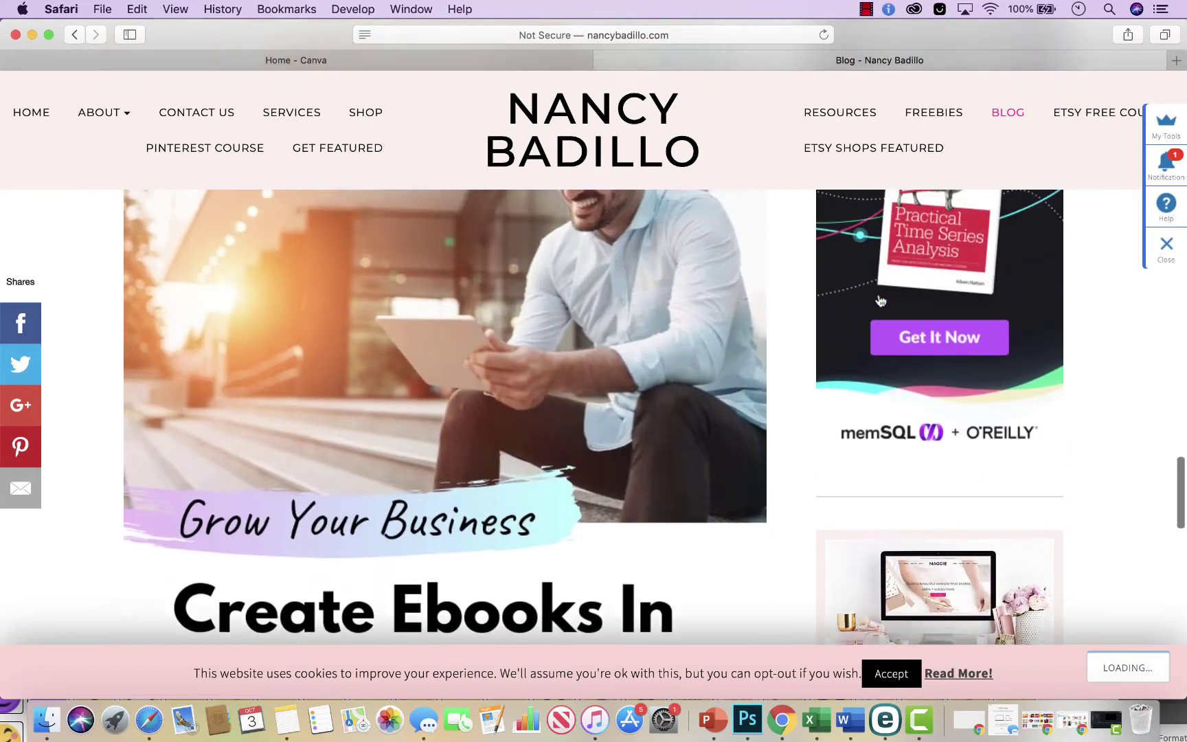
pyautogui.scroll(-7, 907, 477)
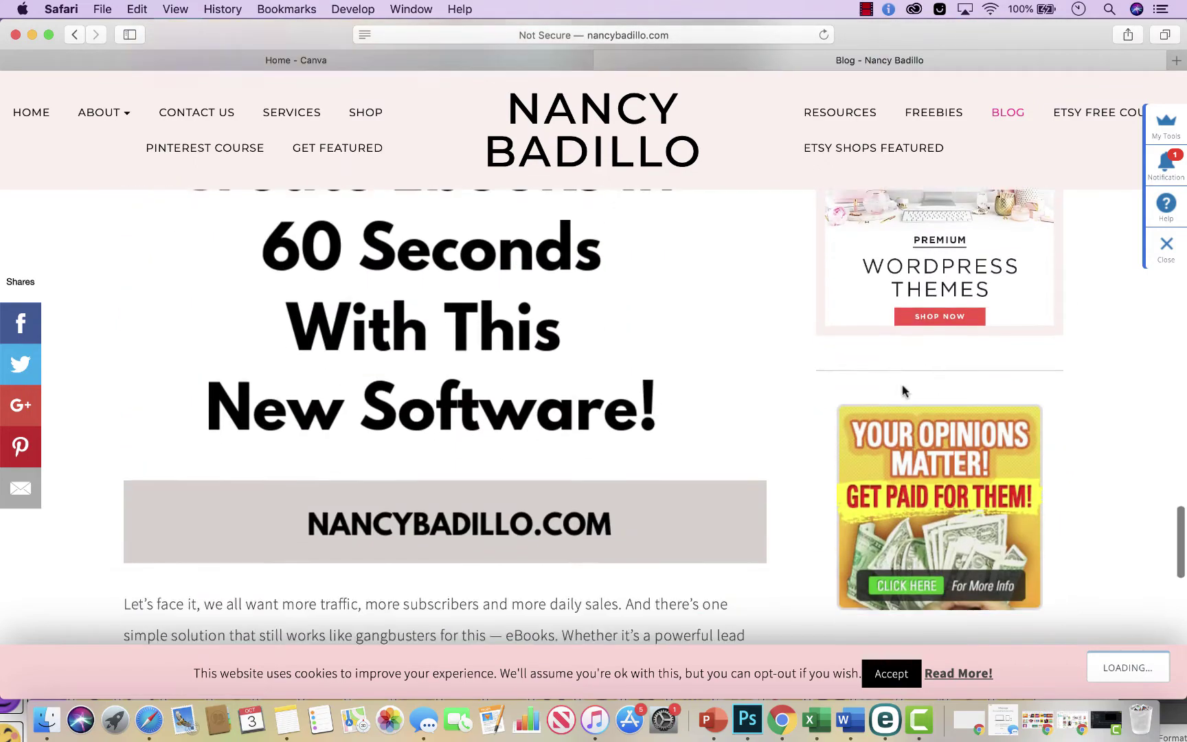
pyautogui.scroll(-8, 902, 390)
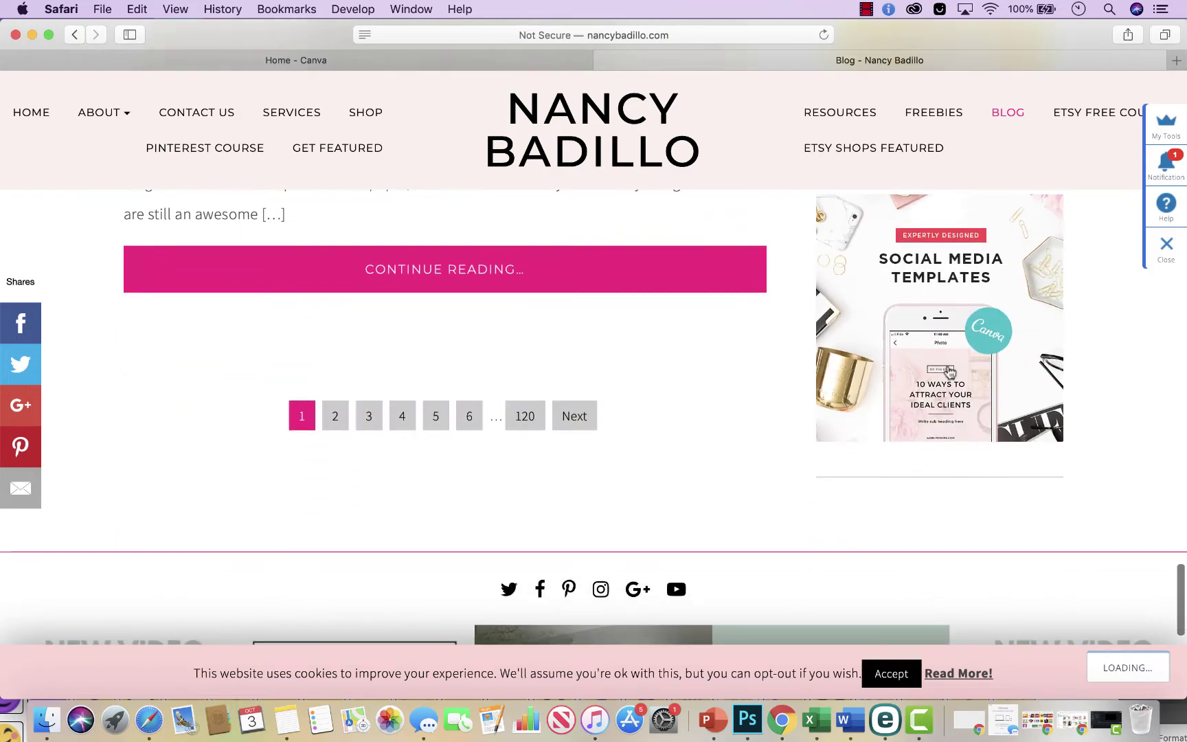
pyautogui.scroll(20, 949, 371)
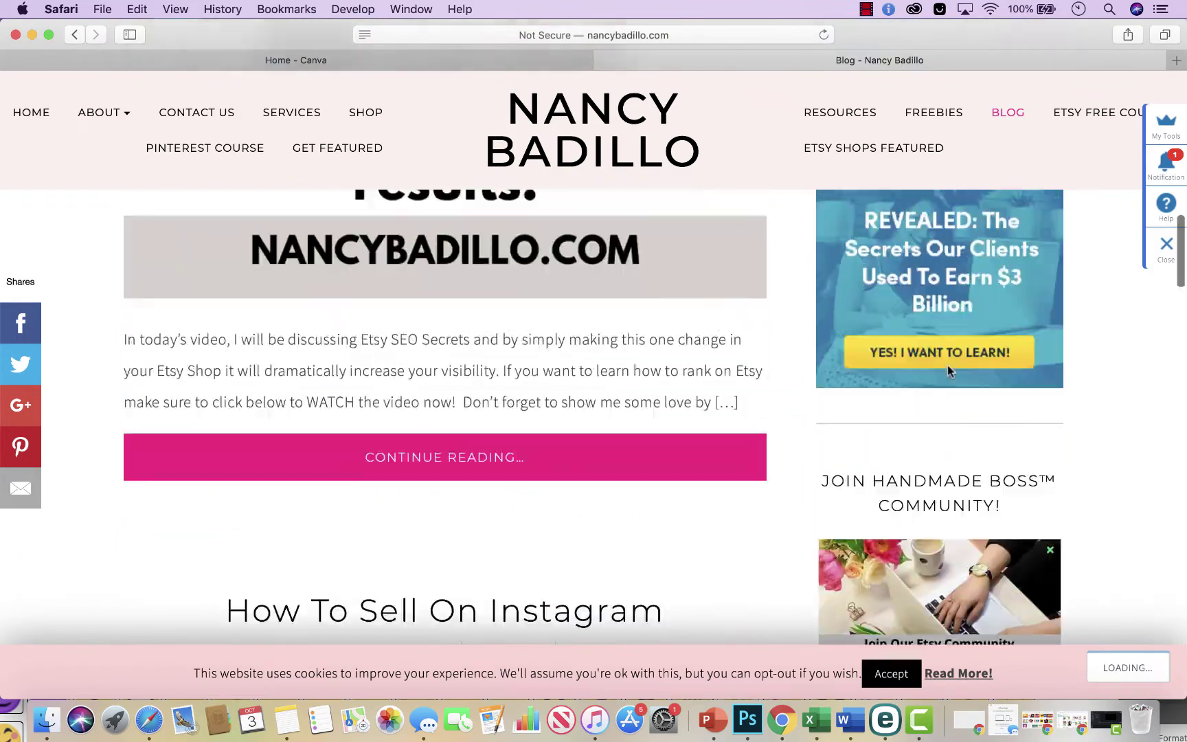
pyautogui.scroll(10, 947, 365)
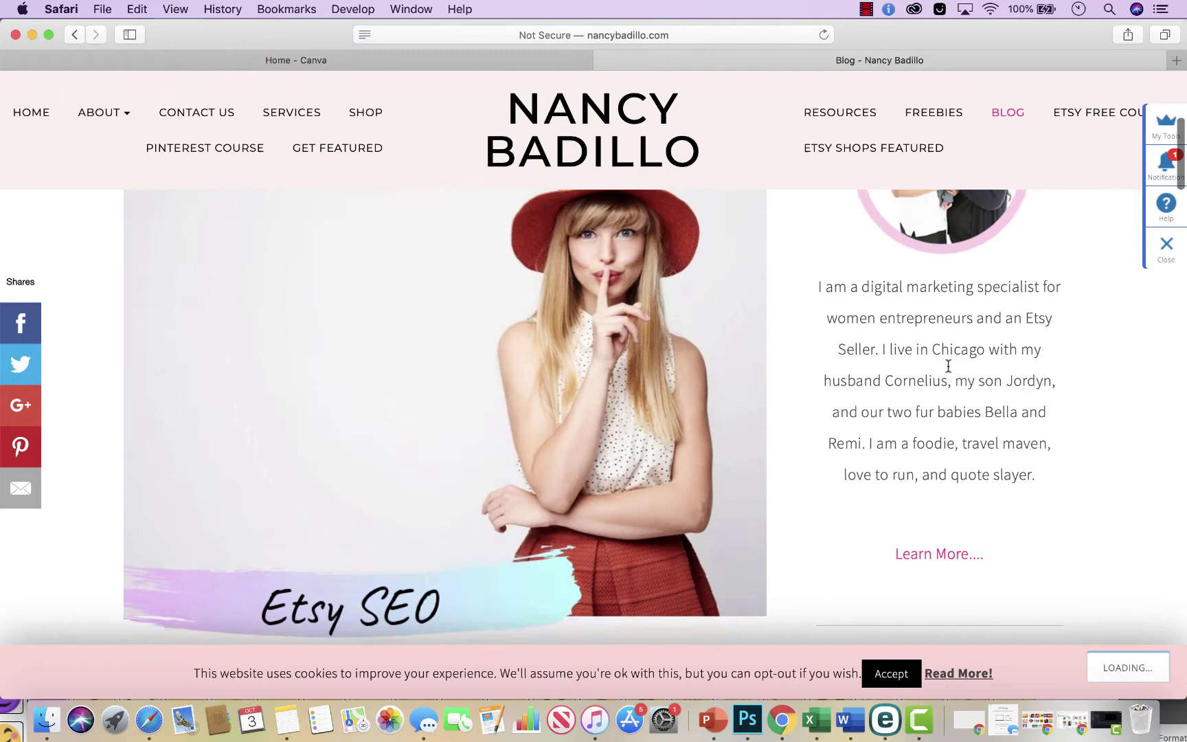
pyautogui.scroll(-6, 948, 366)
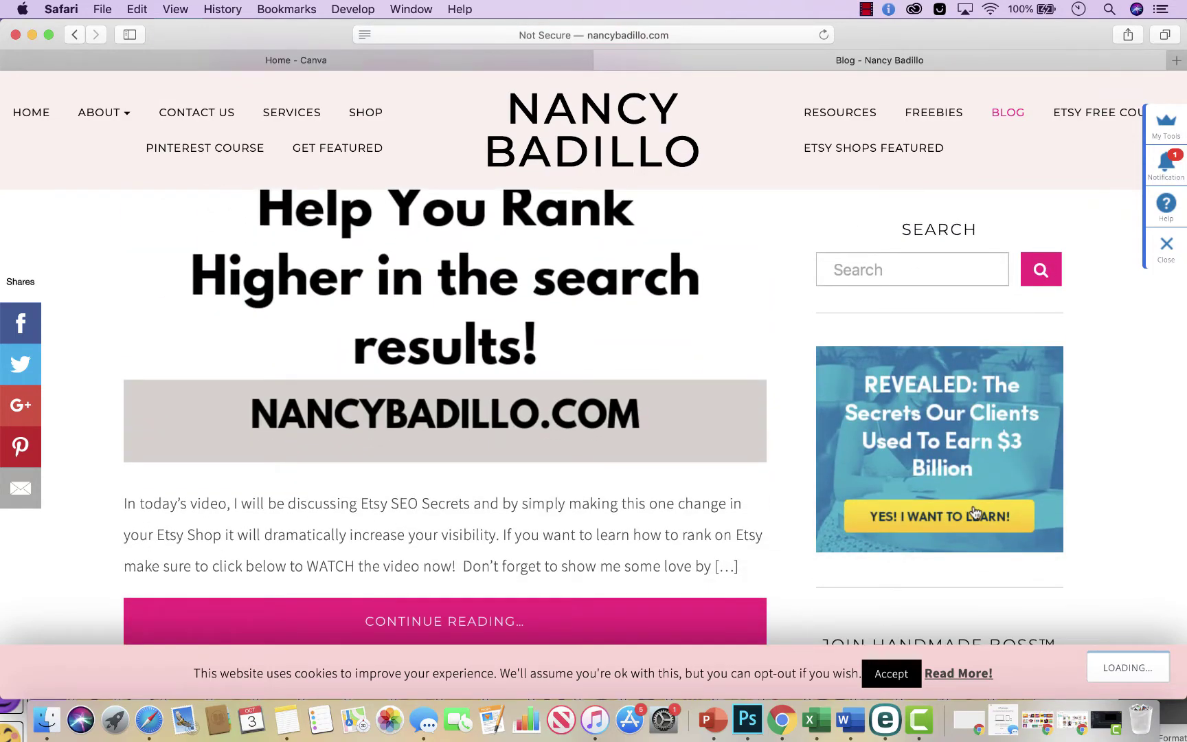
pyautogui.scroll(10, 975, 512)
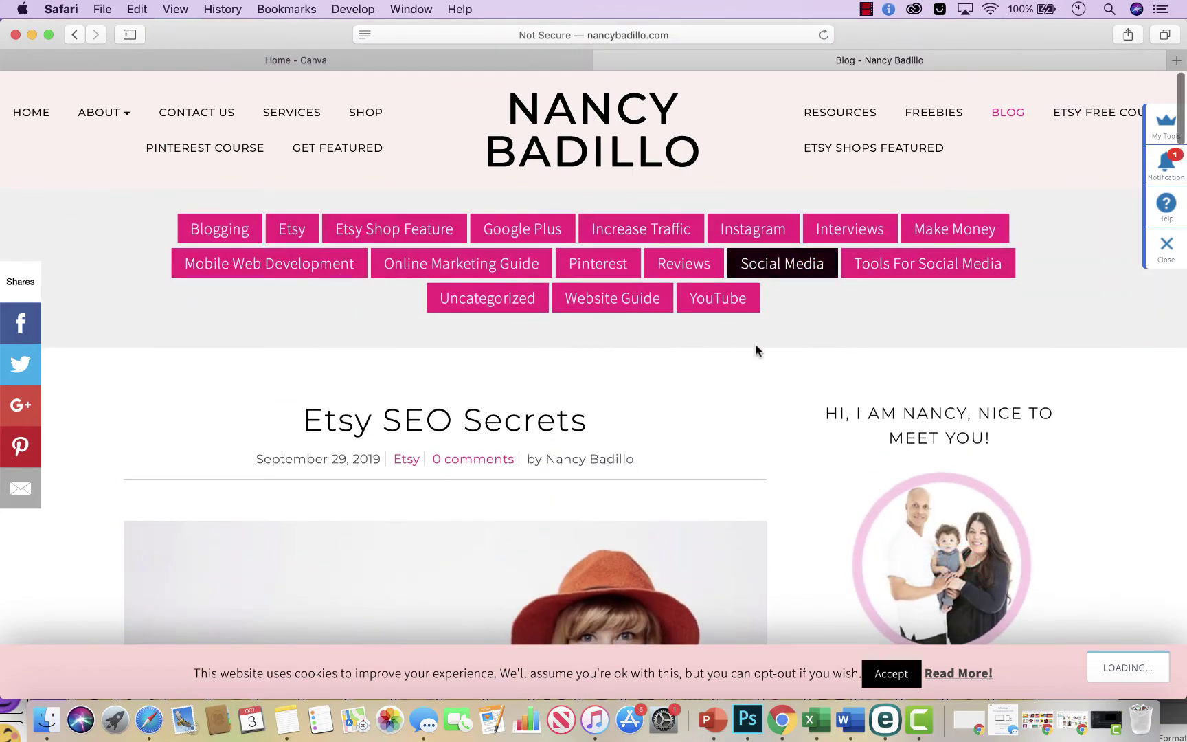
pyautogui.scroll(-5, 754, 347)
pyautogui.scroll(5, 755, 348)
pyautogui.scroll(-2, 550, 384)
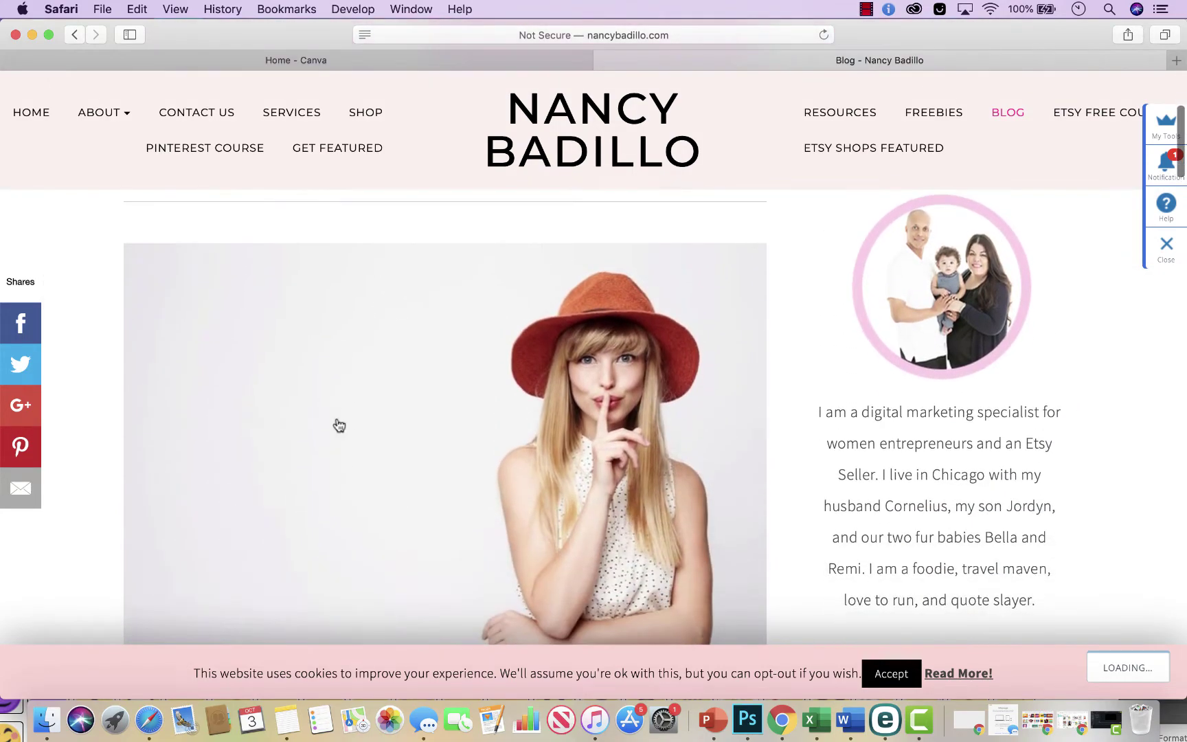
pyautogui.scroll(4, 500, 408)
pyautogui.scroll(-12, 488, 412)
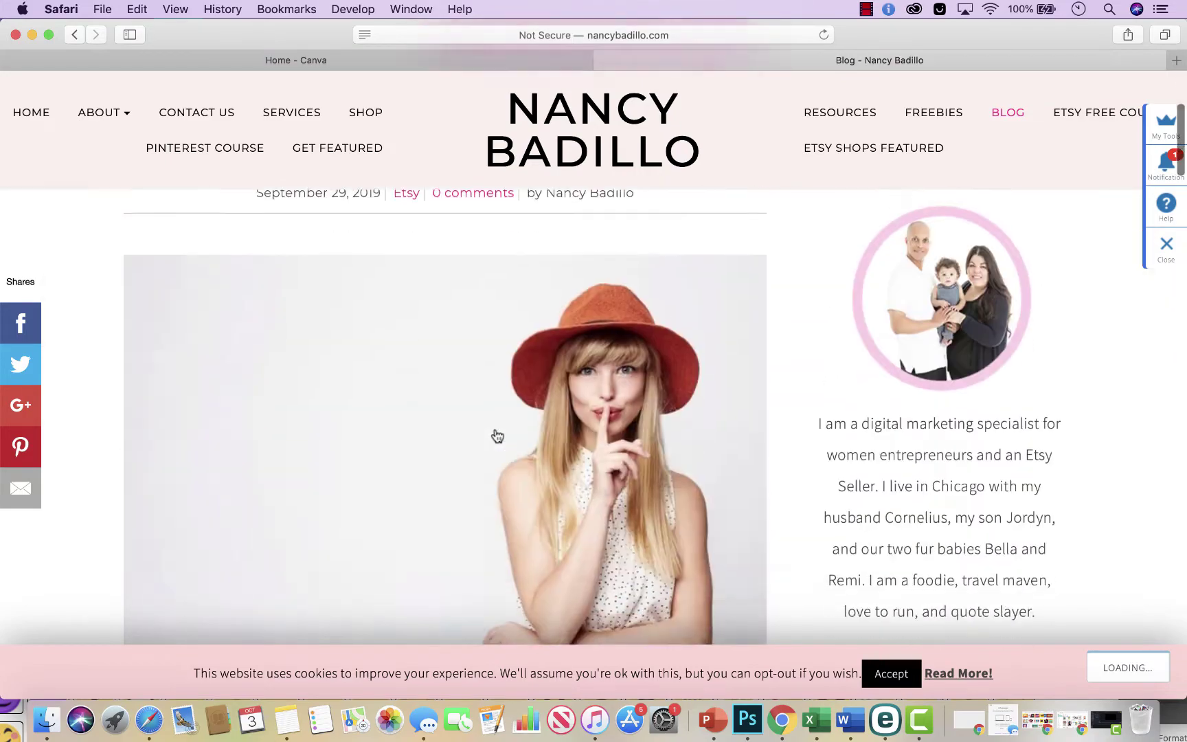
pyautogui.scroll(-10, 498, 436)
pyautogui.scroll(5, 498, 435)
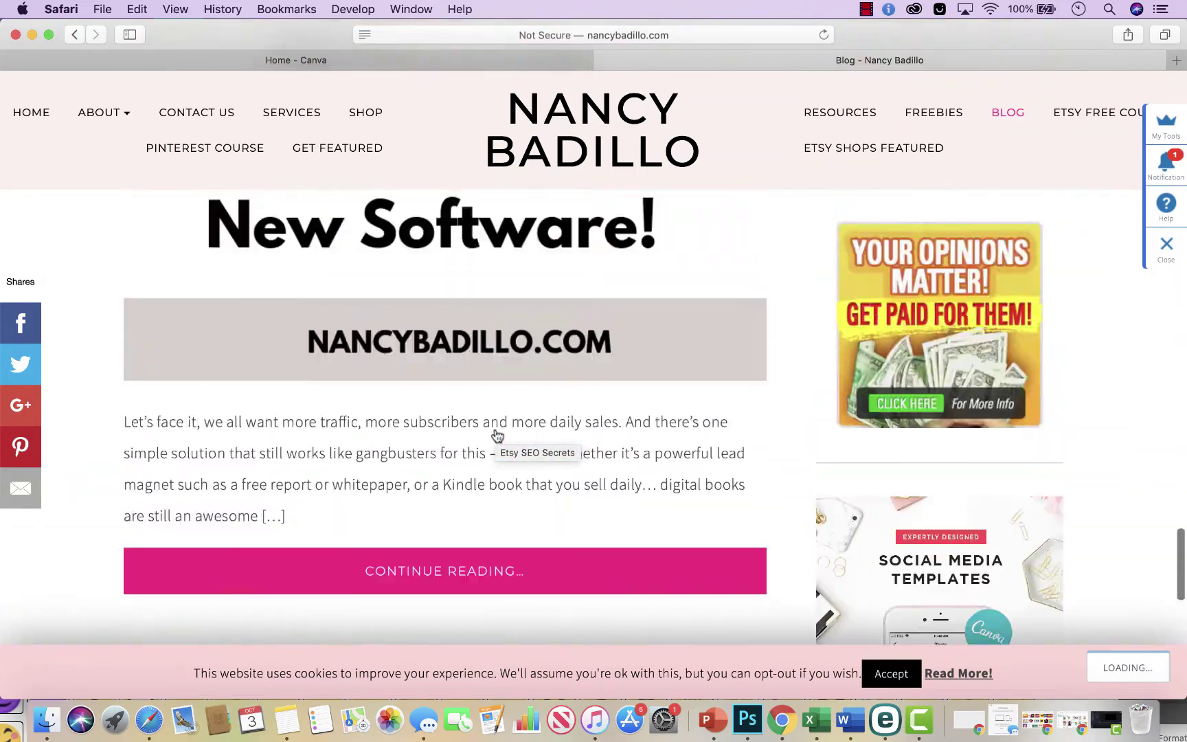
pyautogui.scroll(8, 497, 435)
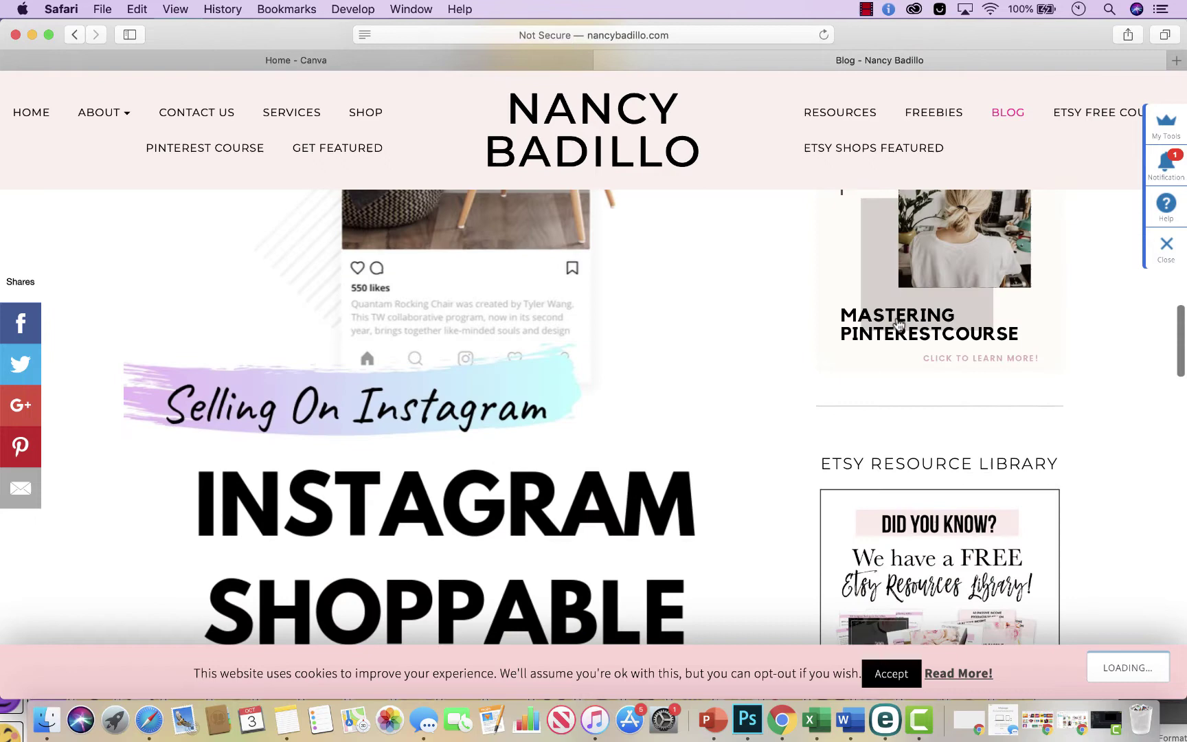
pyautogui.scroll(2, 942, 263)
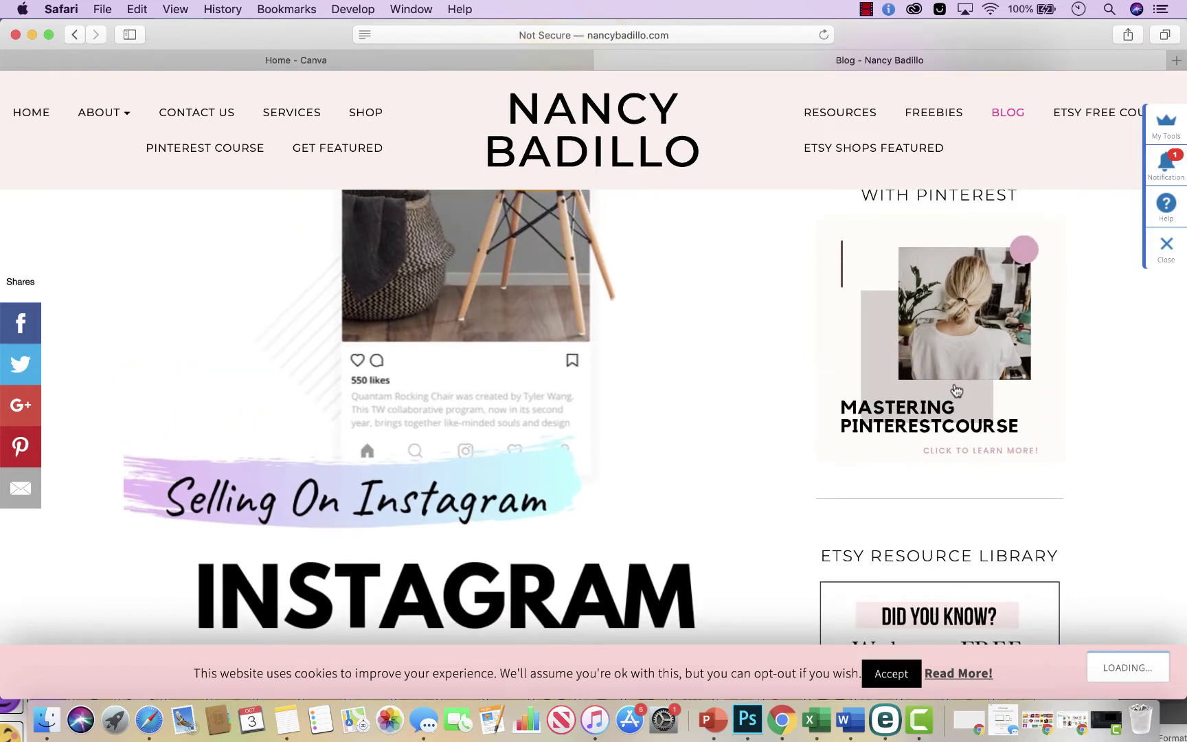
pyautogui.scroll(2, 955, 389)
pyautogui.scroll(-8, 930, 336)
pyautogui.scroll(1, 930, 336)
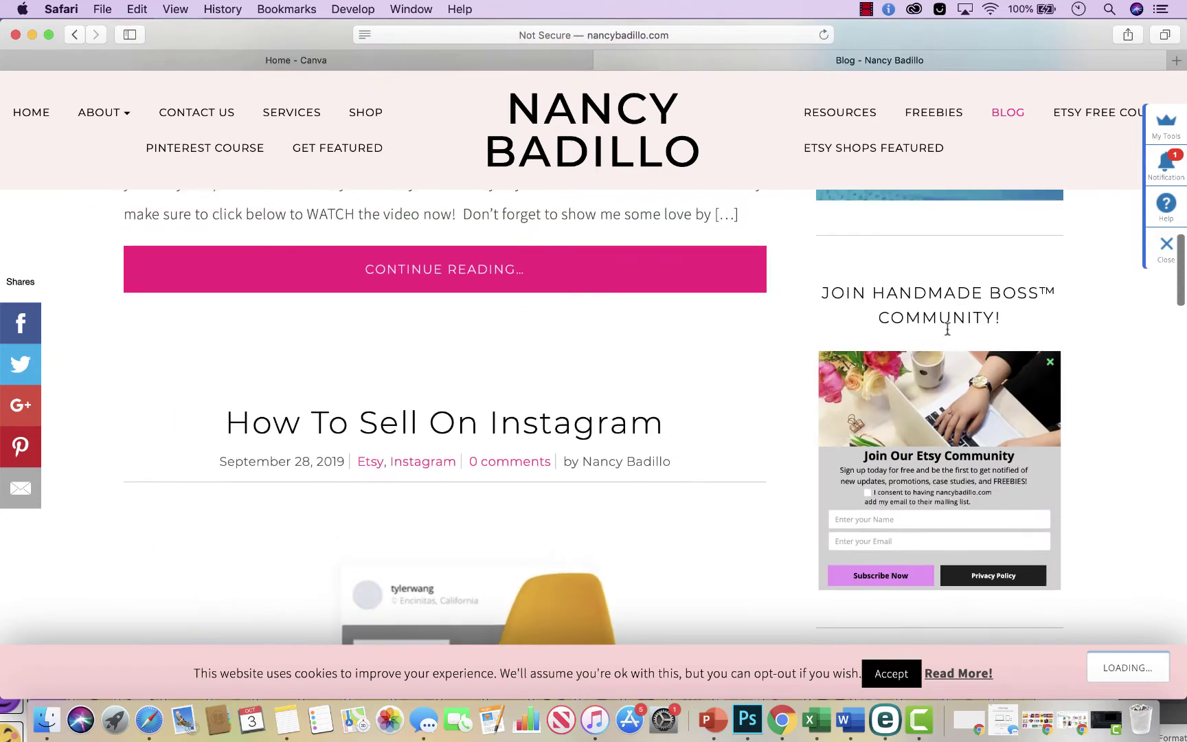
pyautogui.scroll(4, 951, 429)
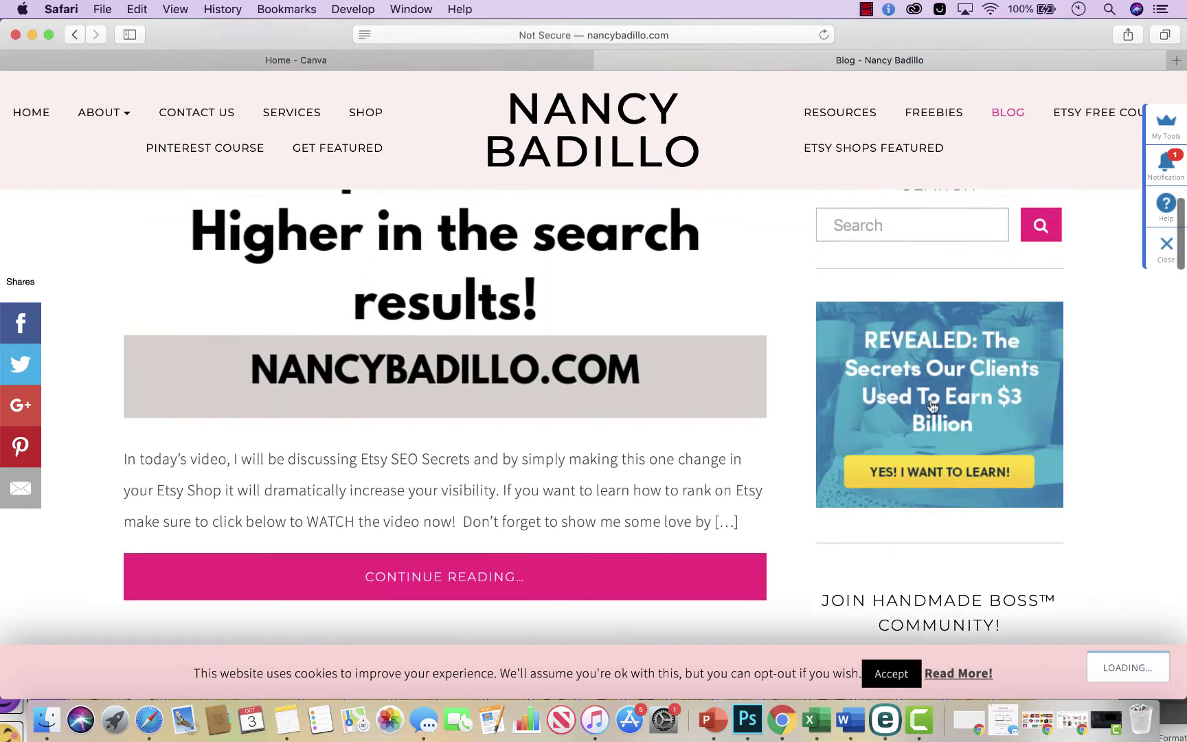
pyautogui.scroll(-10, 932, 407)
pyautogui.scroll(10, 932, 406)
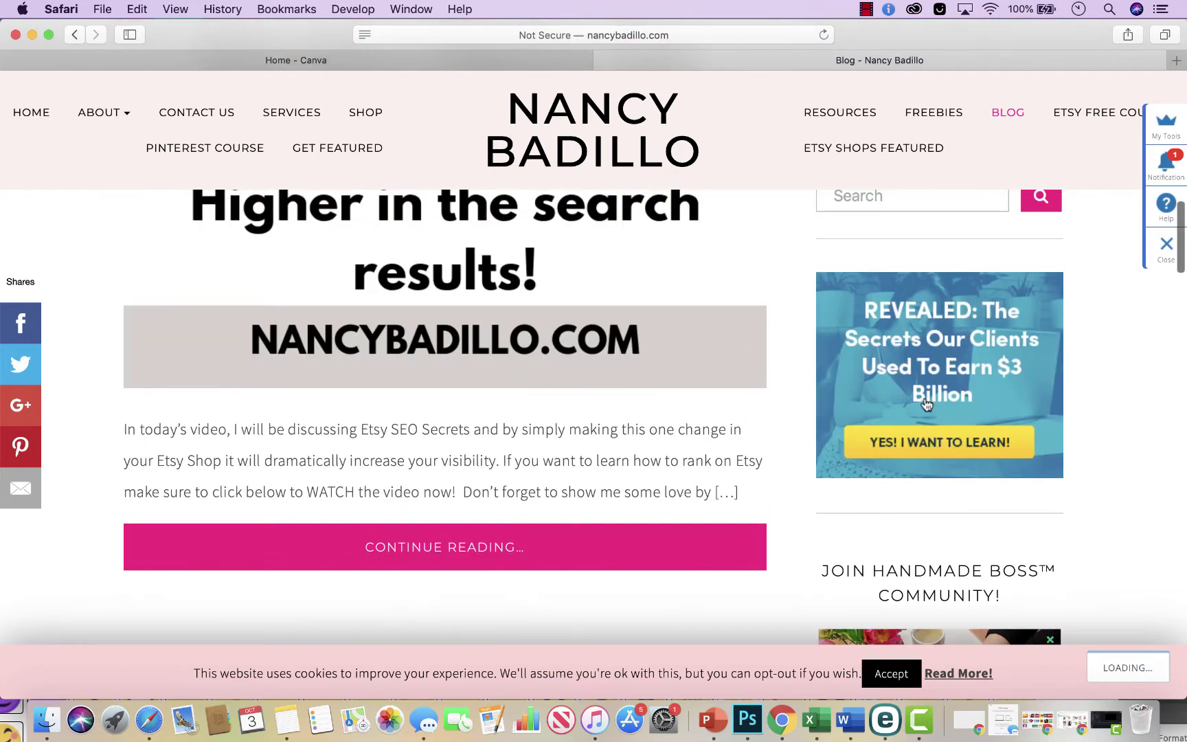
pyautogui.scroll(-10, 961, 401)
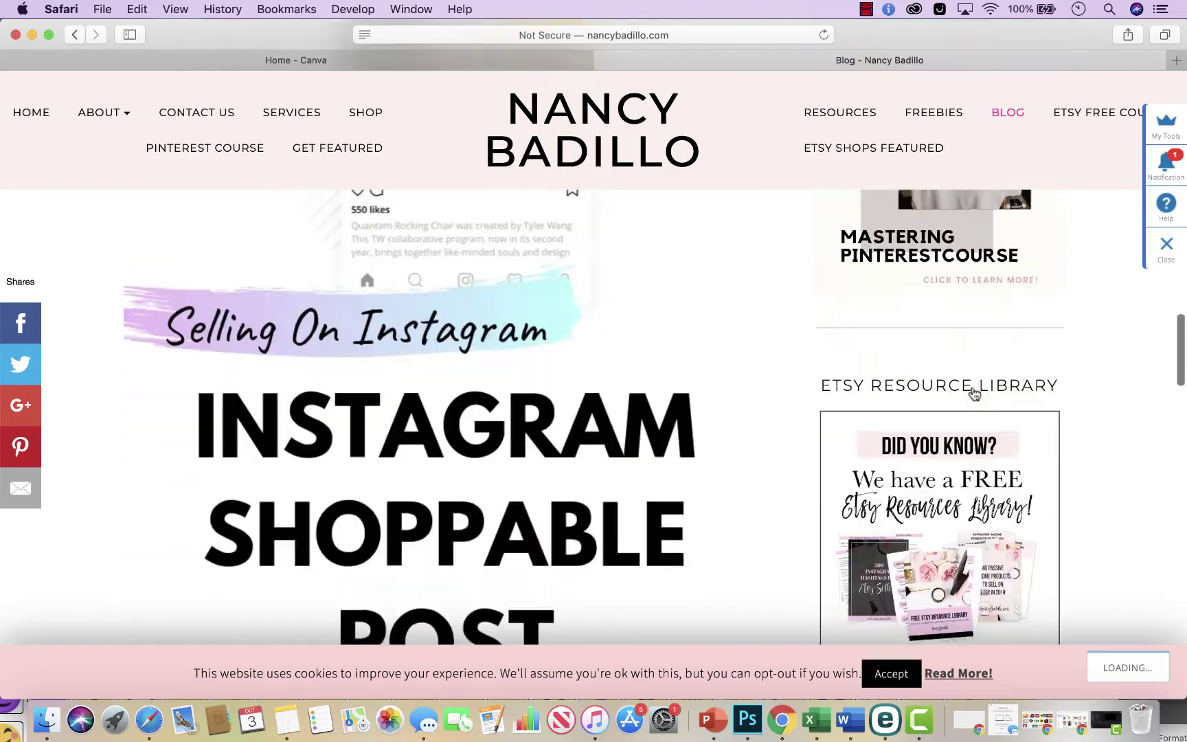
pyautogui.scroll(-5, 972, 386)
pyautogui.scroll(10, 972, 386)
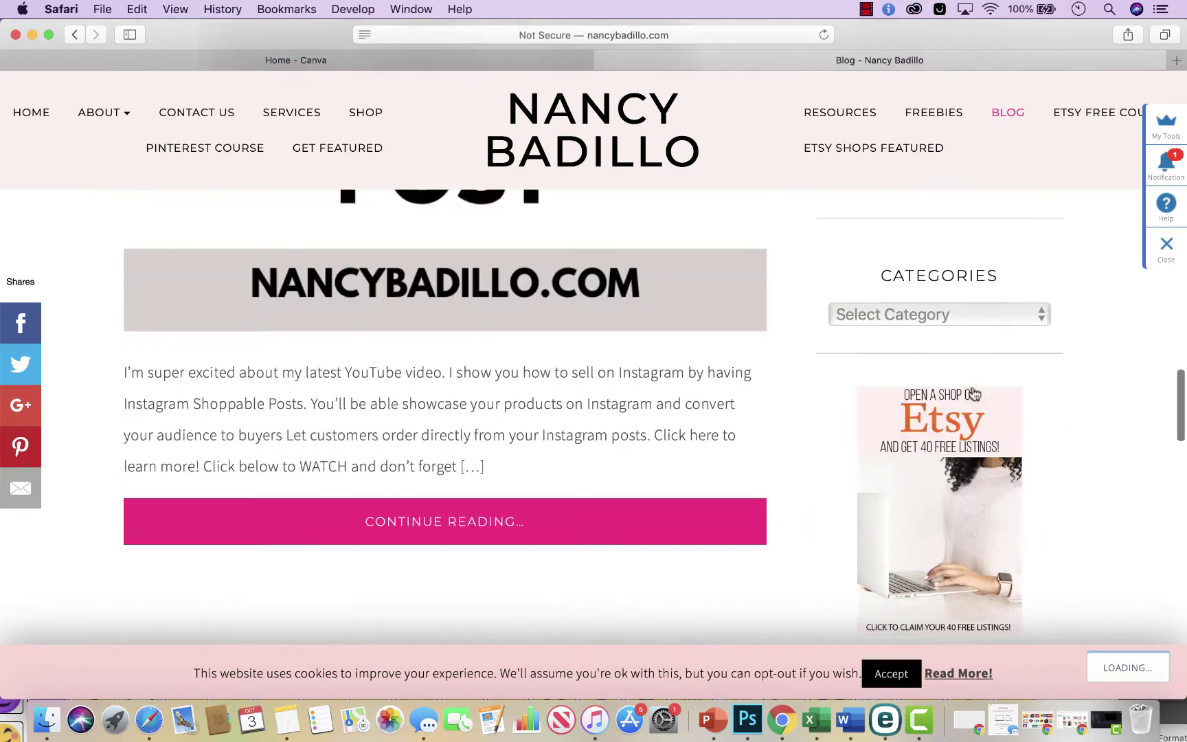
pyautogui.scroll(1, 972, 386)
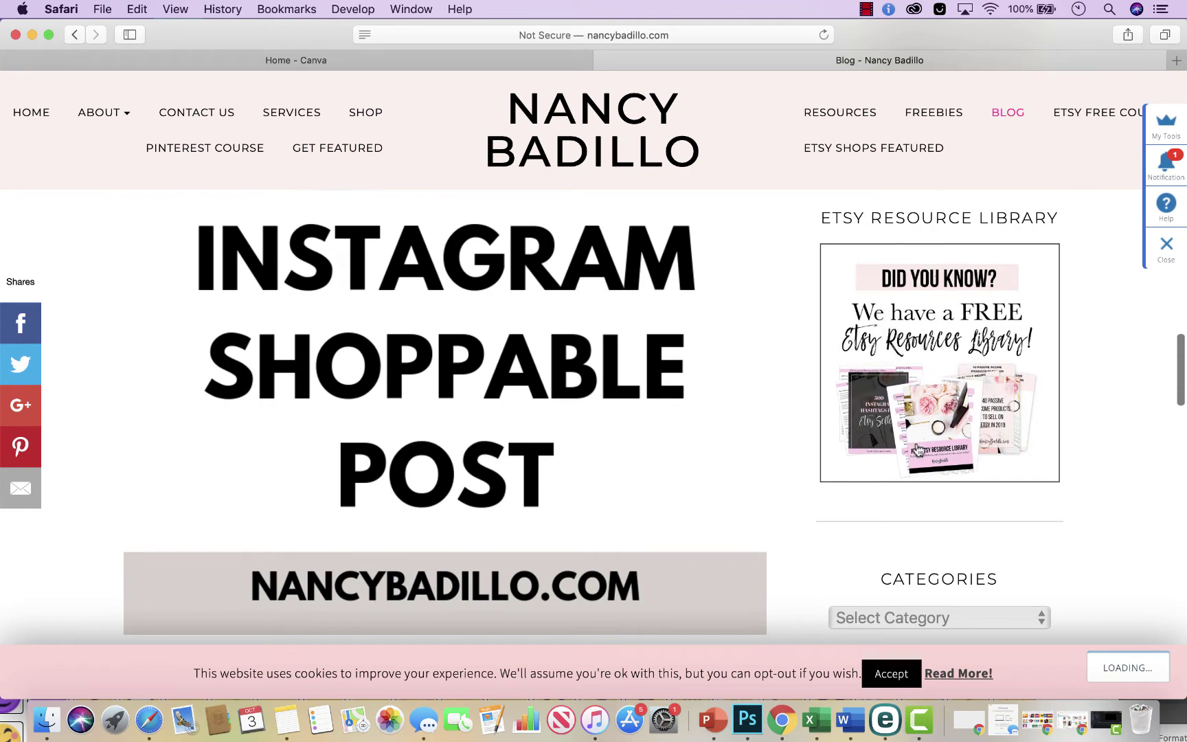
pyautogui.scroll(-12, 920, 439)
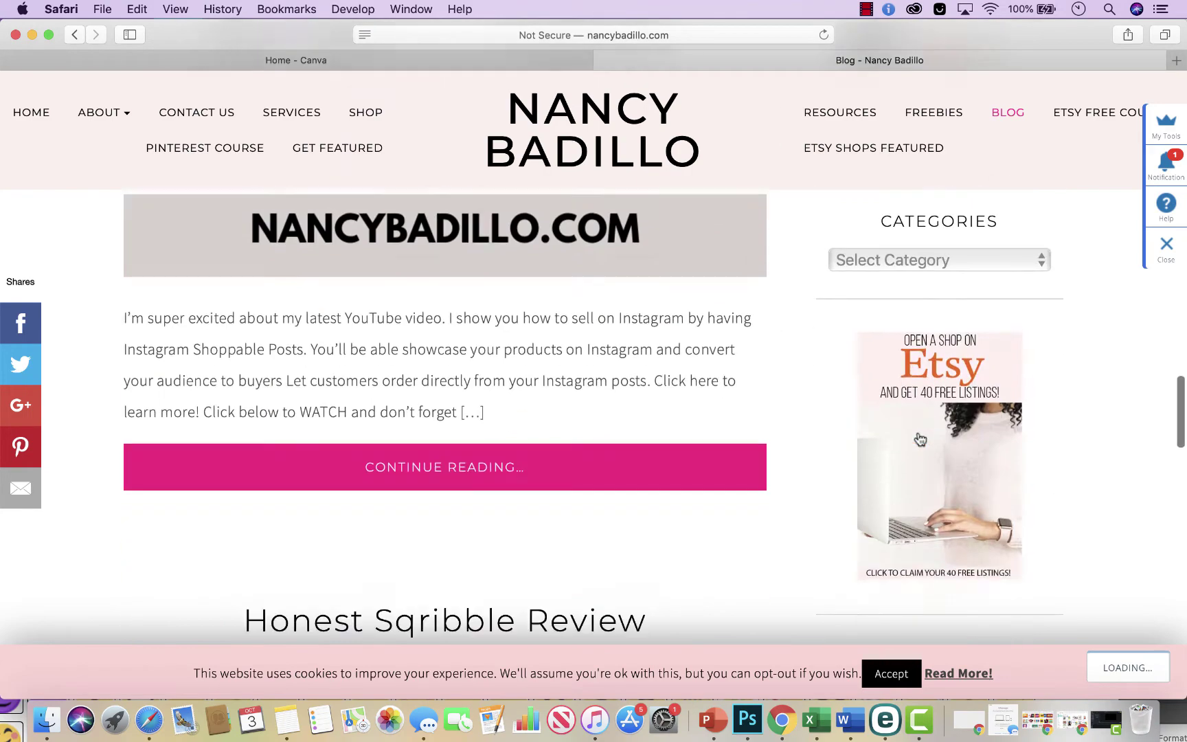
pyautogui.scroll(10, 920, 440)
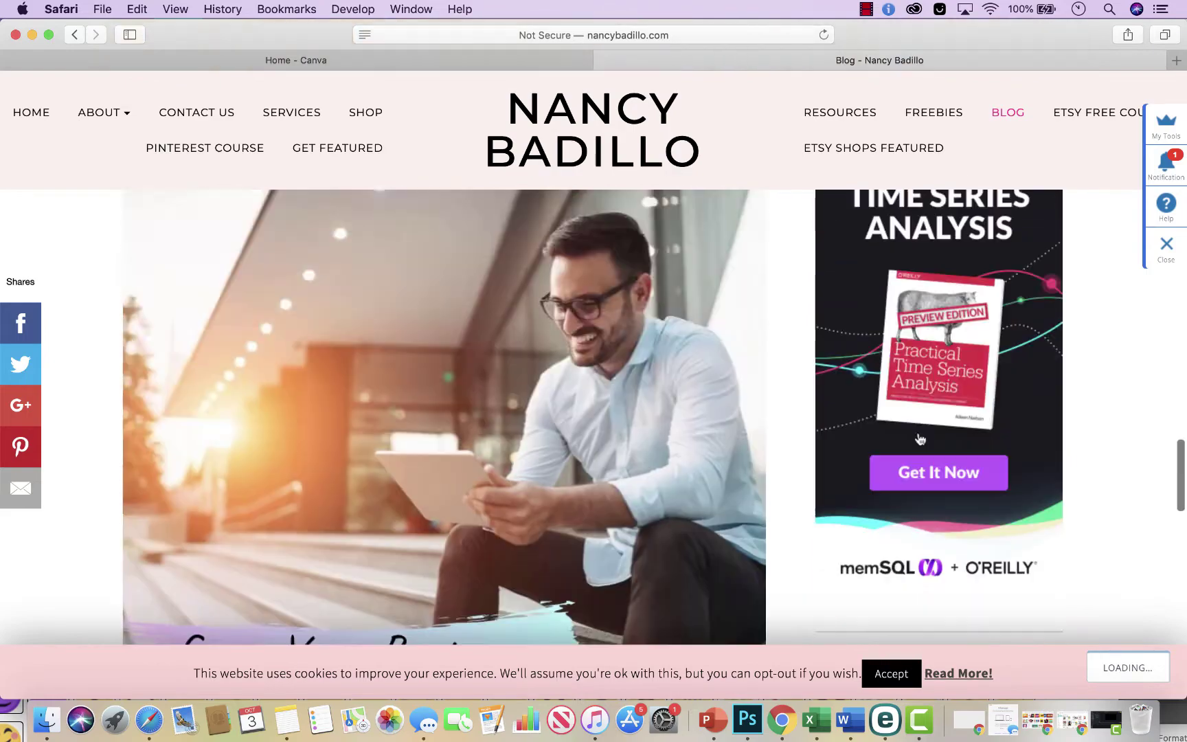
pyautogui.scroll(8, 921, 439)
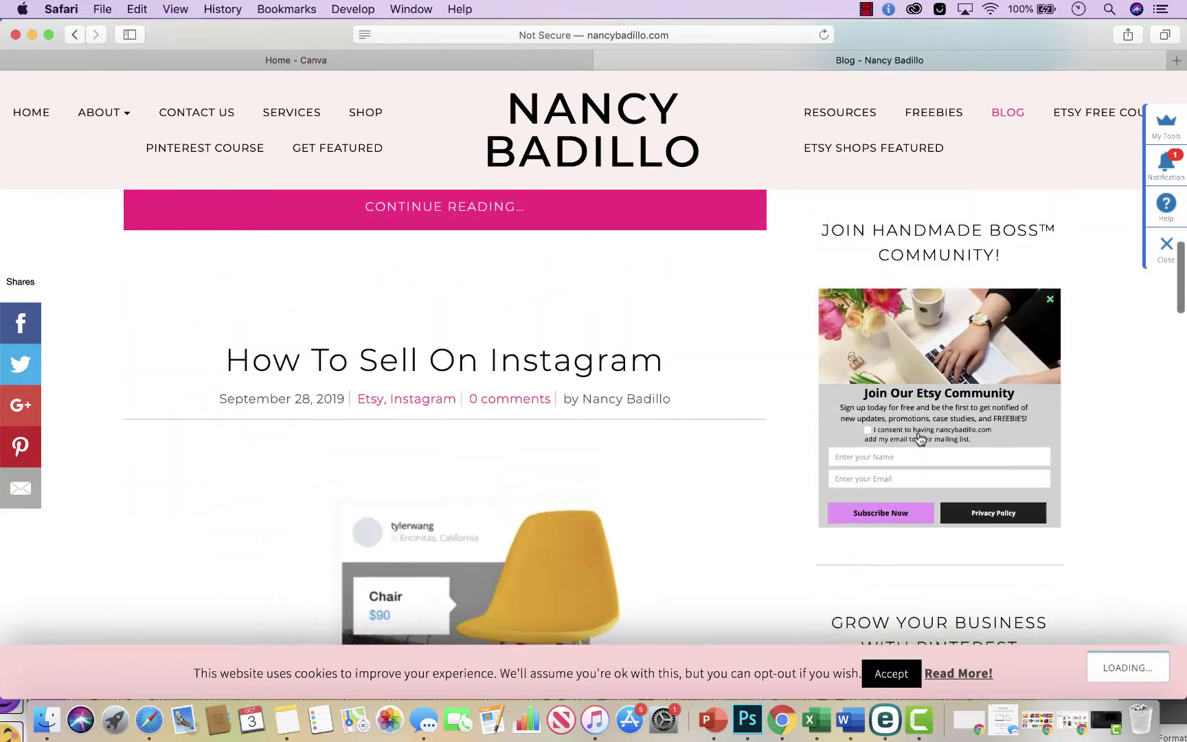
pyautogui.scroll(8, 920, 438)
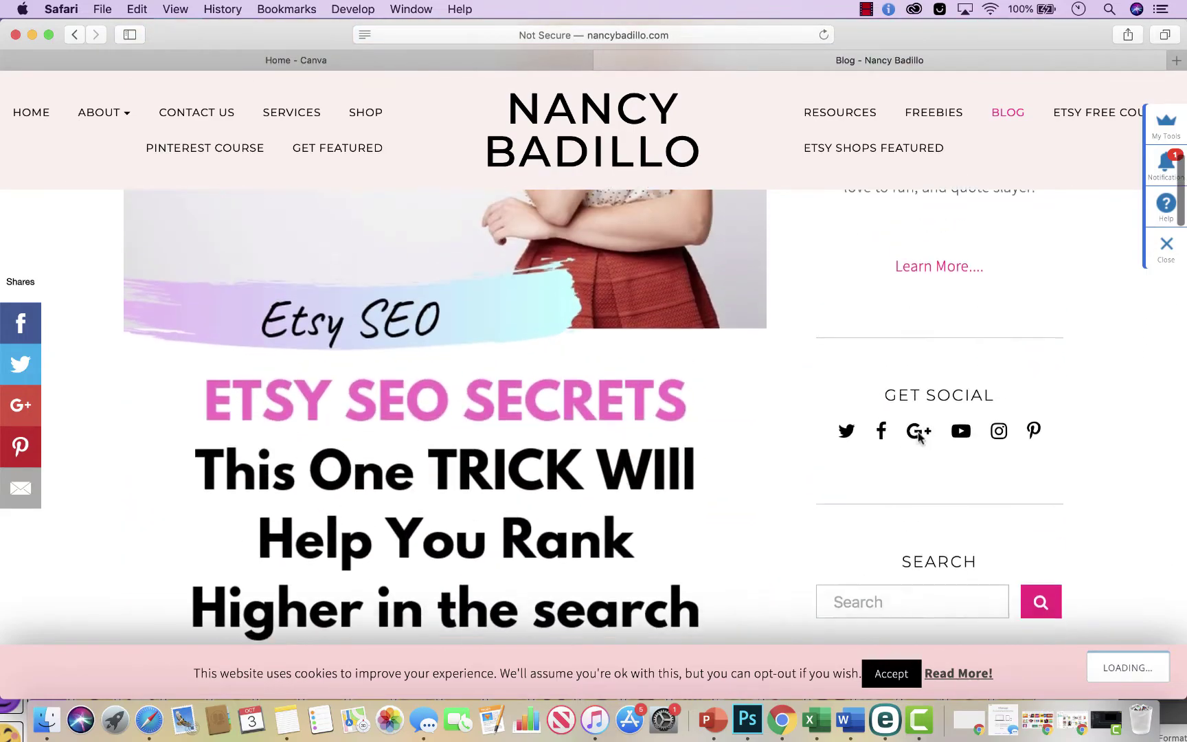
pyautogui.scroll(-10, 919, 439)
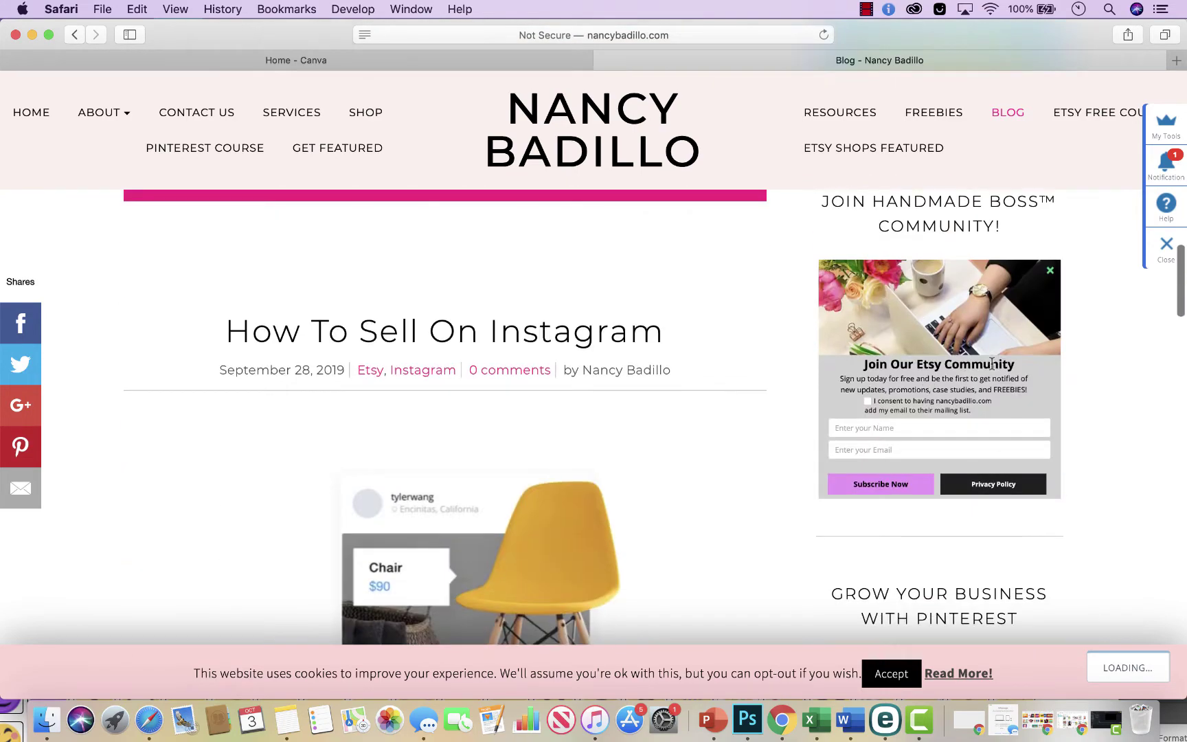
pyautogui.scroll(-6, 977, 390)
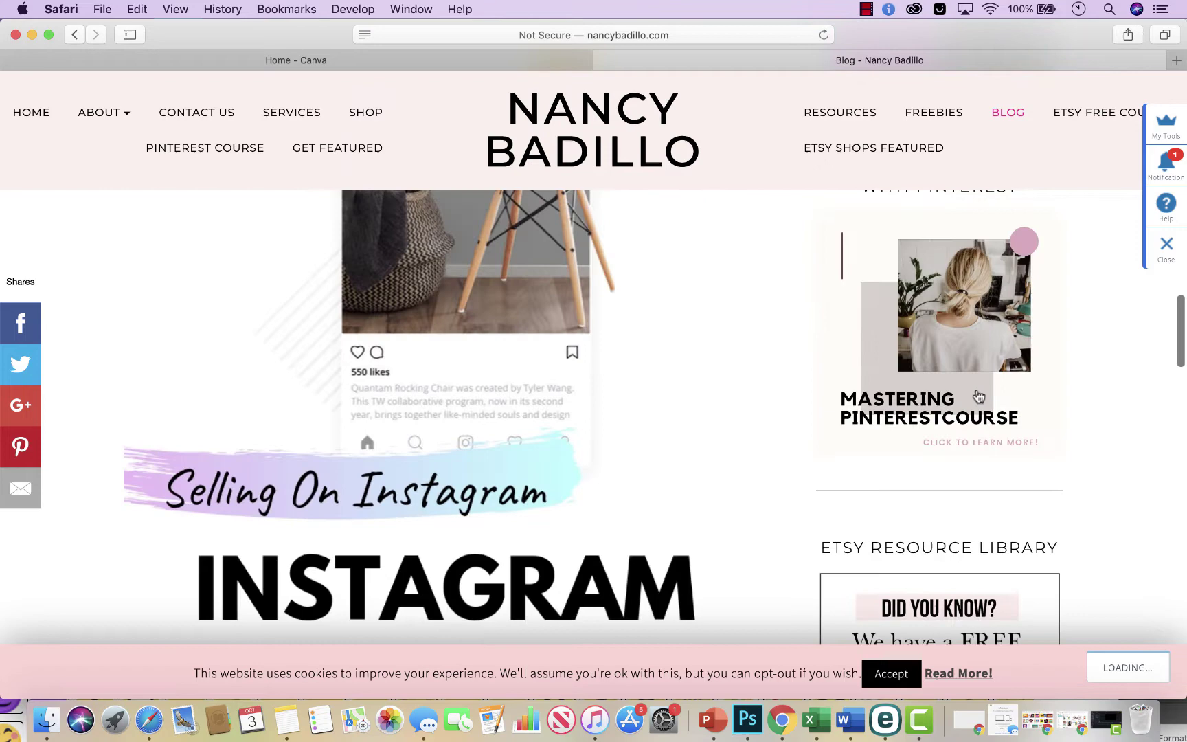
# Step: Return to the 'Home - Canva' tab showing design types like Poster and Logo
pyautogui.click(502, 64)
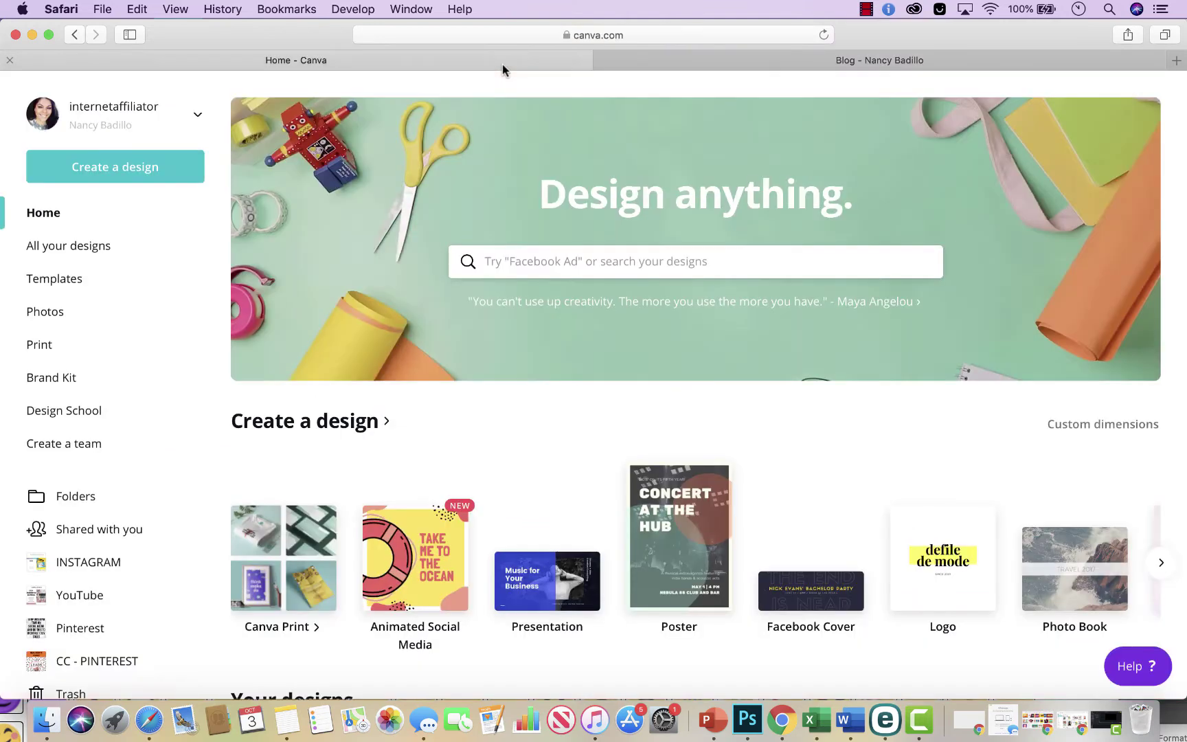
pyautogui.scroll(-3, 555, 399)
pyautogui.scroll(3, 385, 300)
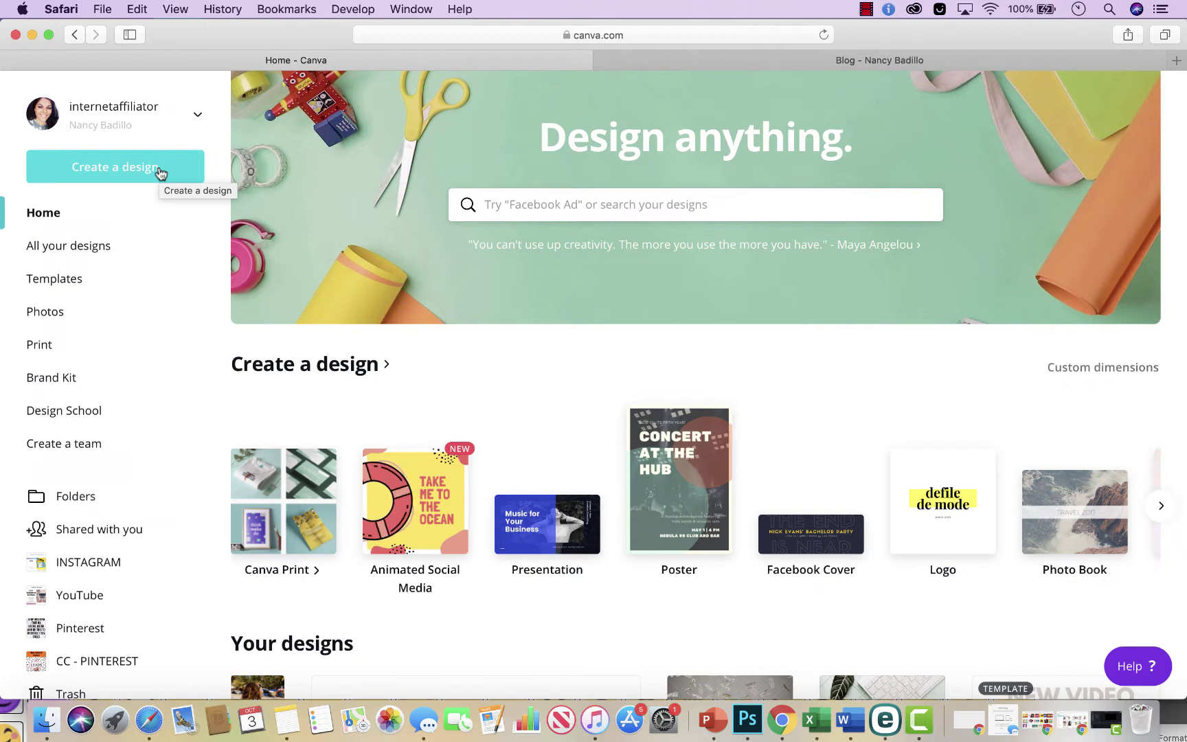
# Step: Create a new custom-dimension design of 400 × 1400 px from All your designs
pyautogui.click(85, 251)
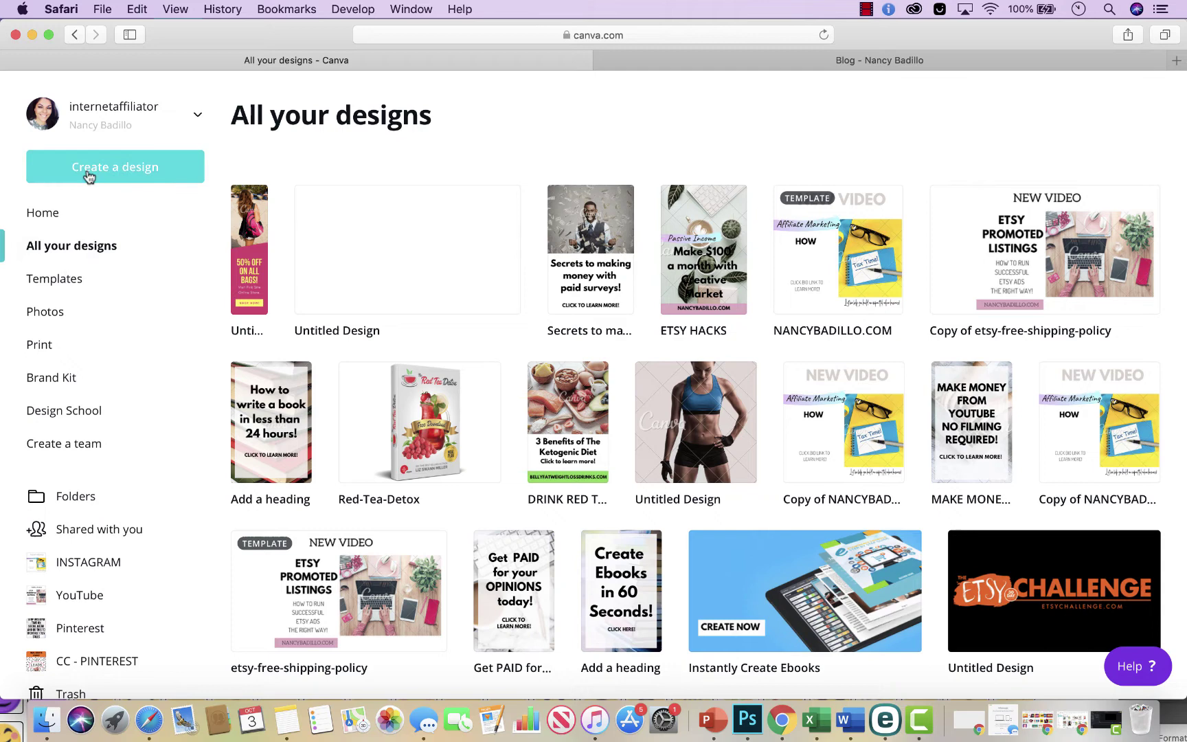
pyautogui.click(88, 178)
pyautogui.click(106, 257)
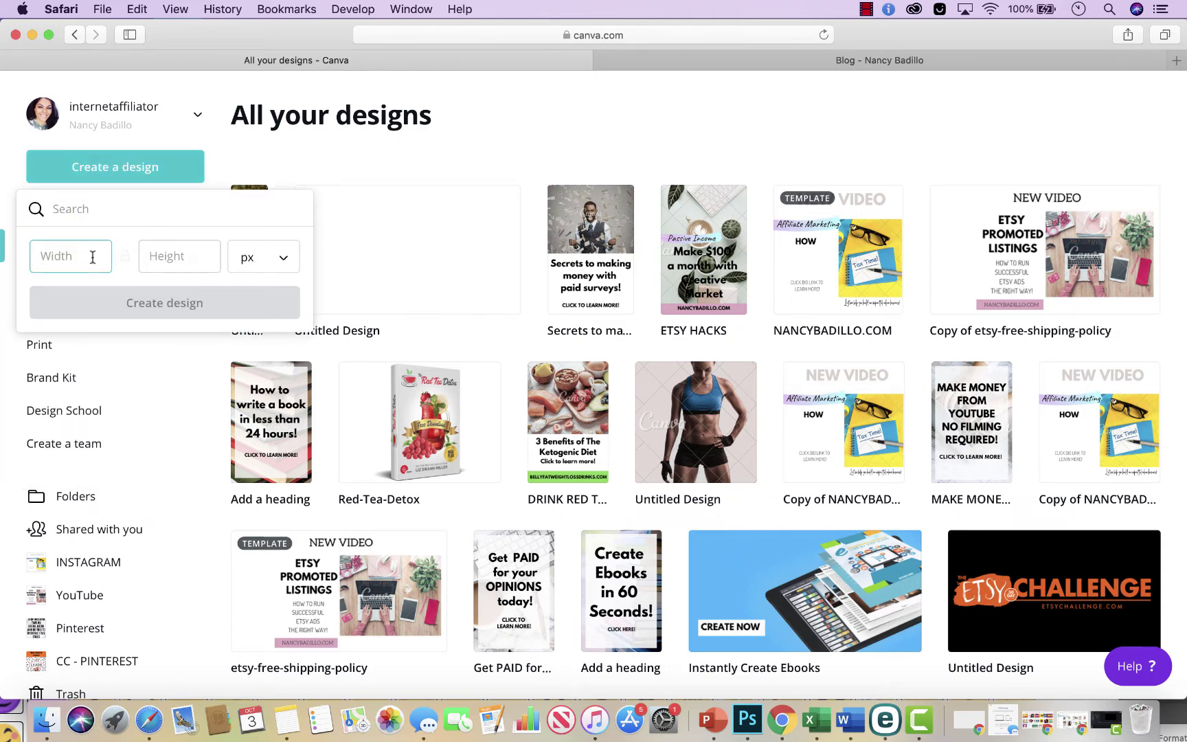
pyautogui.write('1')
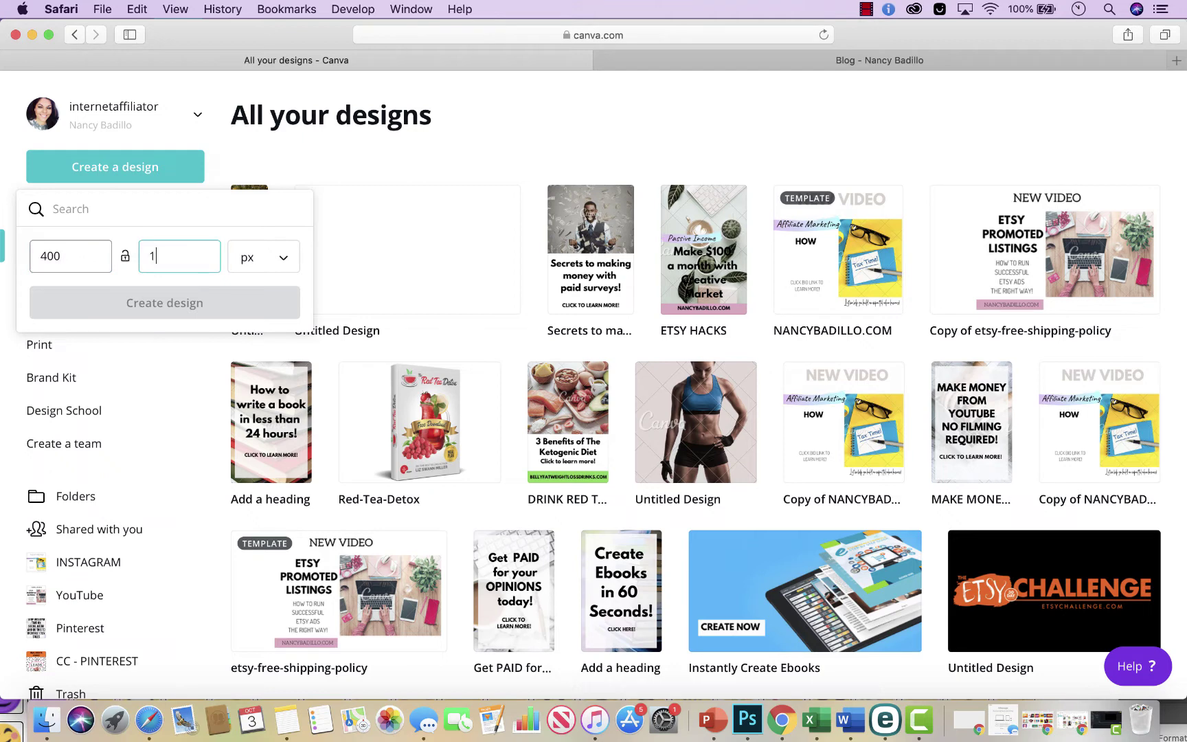
pyautogui.write('400')
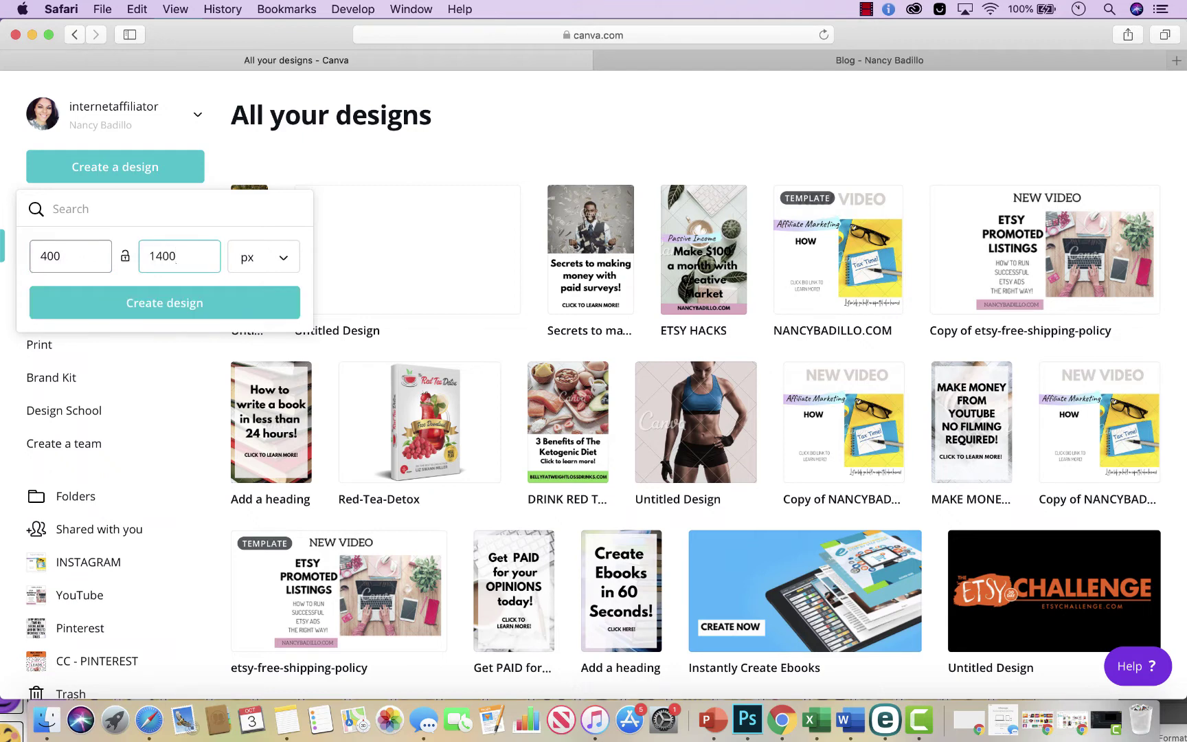
pyautogui.click(146, 302)
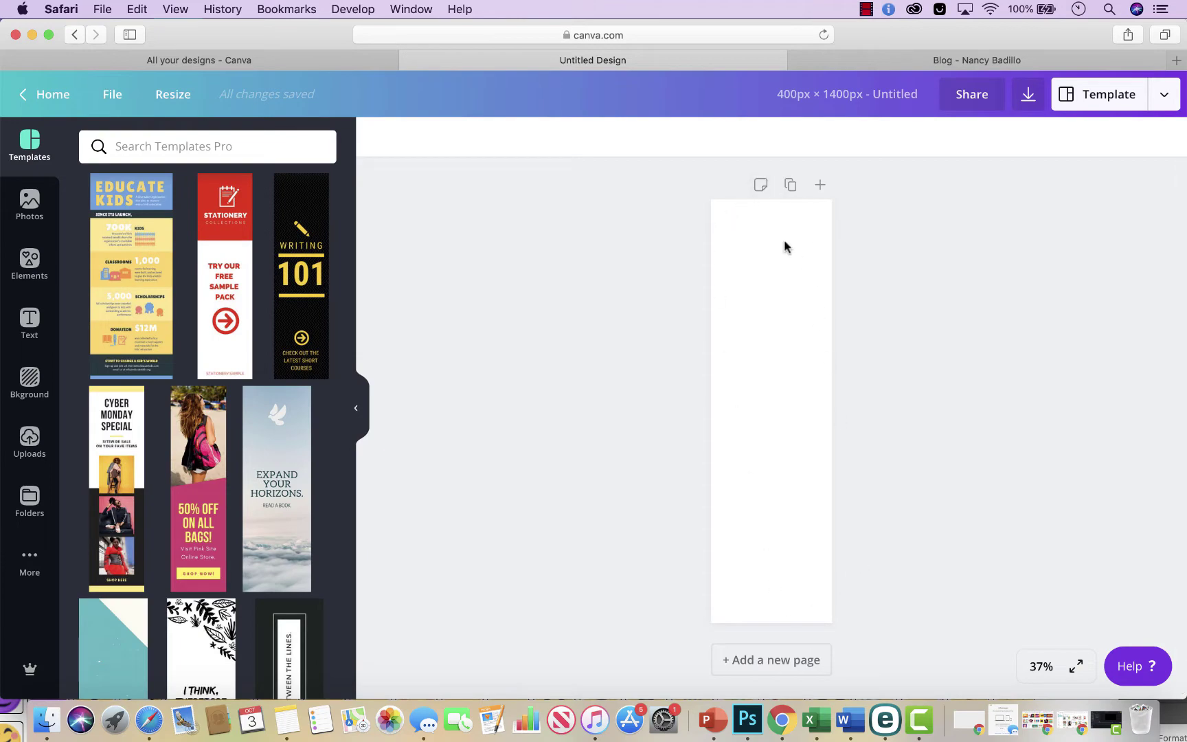
# Step: Apply the '50% OFF ON ALL BAGS!' template and select its backpack photo
pyautogui.scroll(-5, 204, 374)
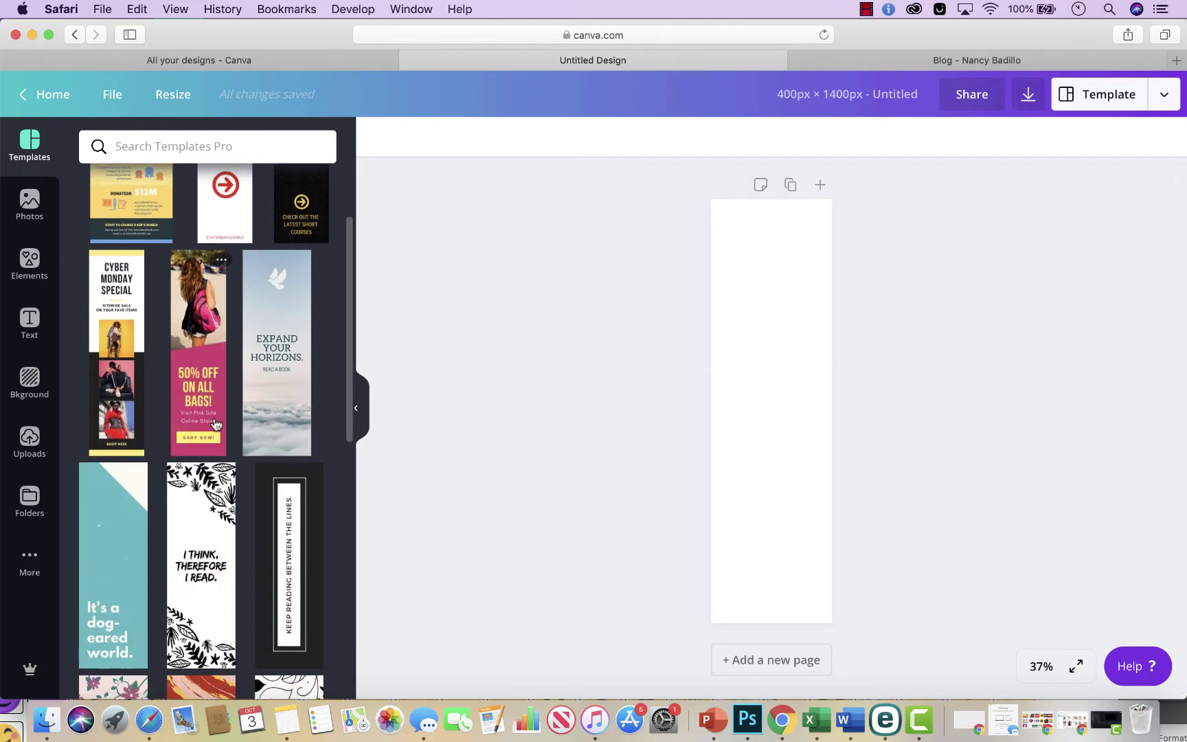
pyautogui.click(205, 375)
pyautogui.scroll(-20, 205, 385)
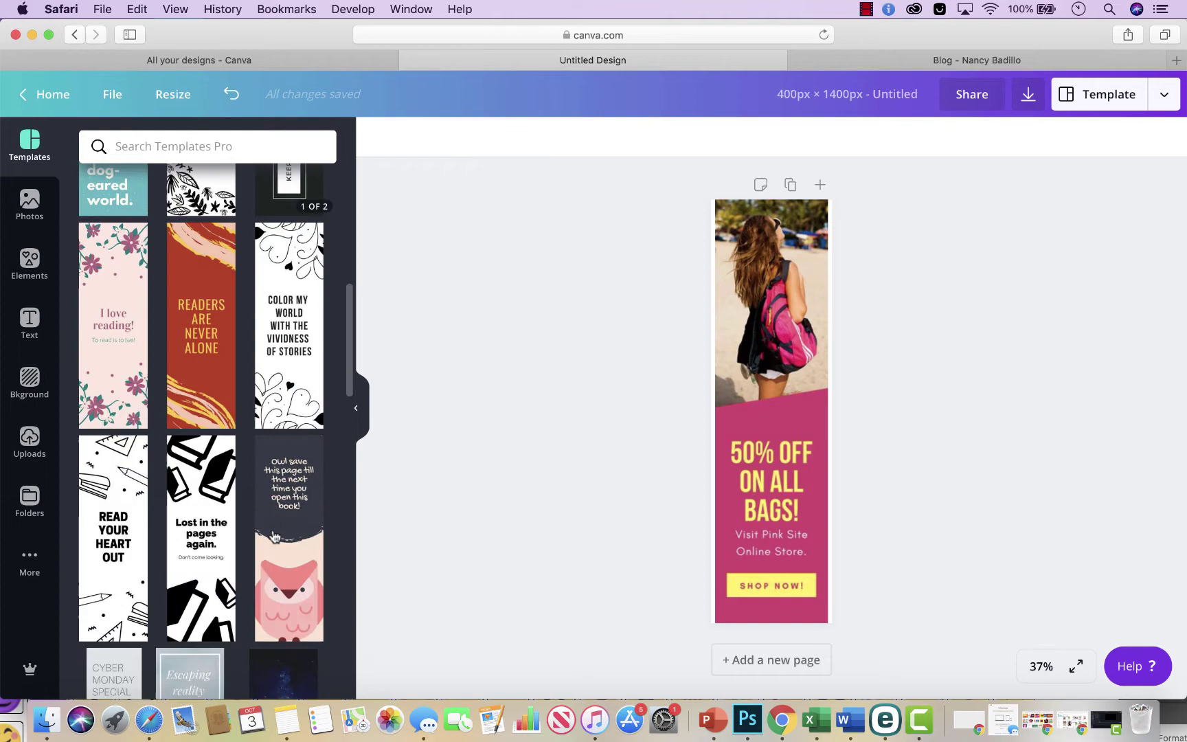
pyautogui.scroll(-12, 288, 413)
pyautogui.scroll(20, 288, 412)
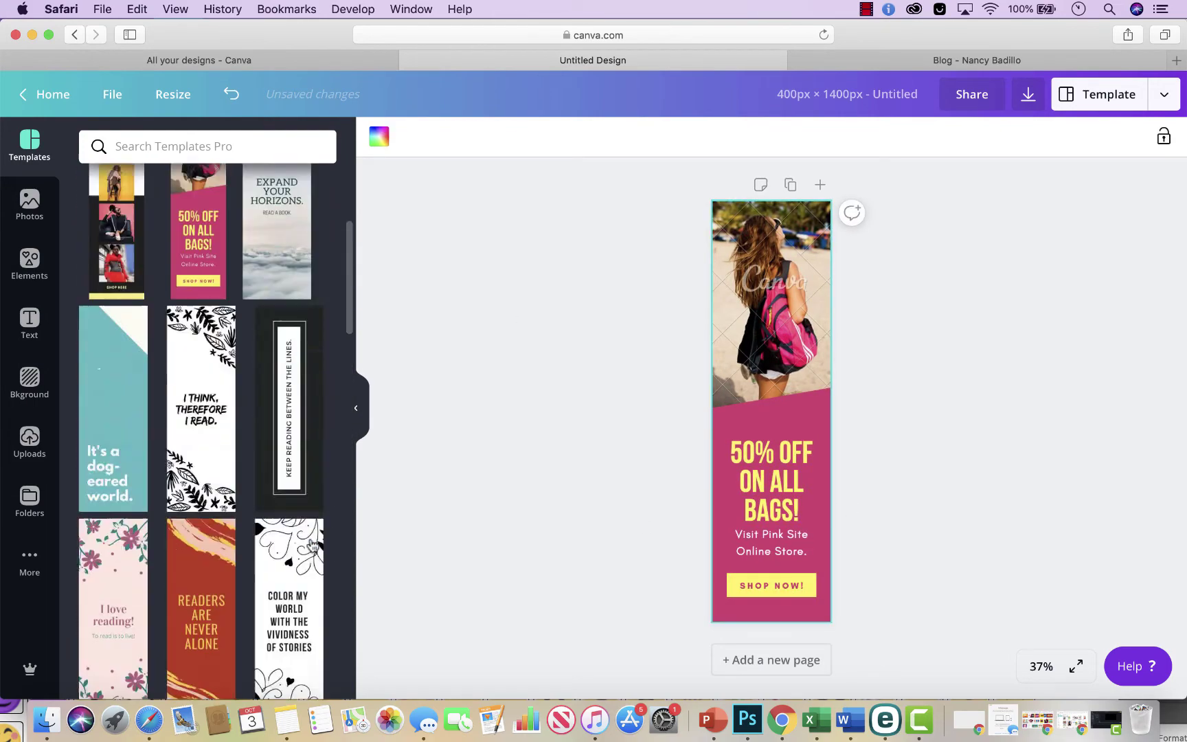
pyautogui.click(786, 270)
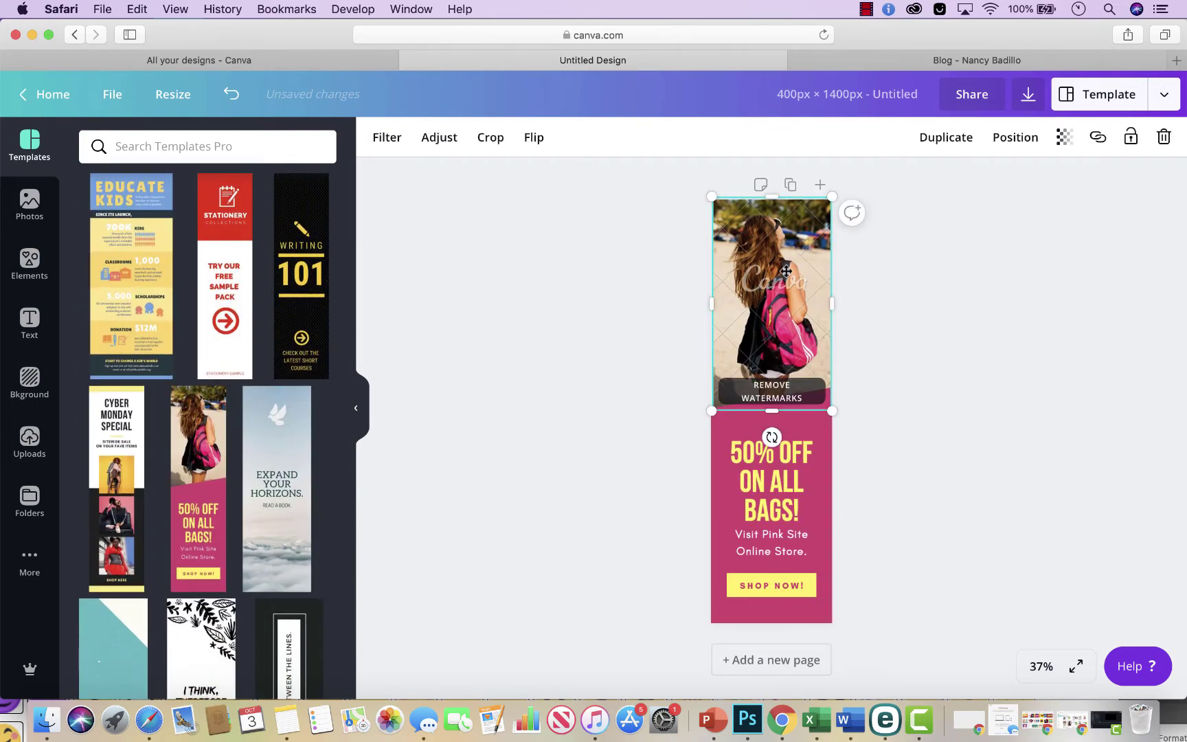
# Step: Drag the thank-you tags image from Uploads into the top photo frame
pyautogui.click(26, 442)
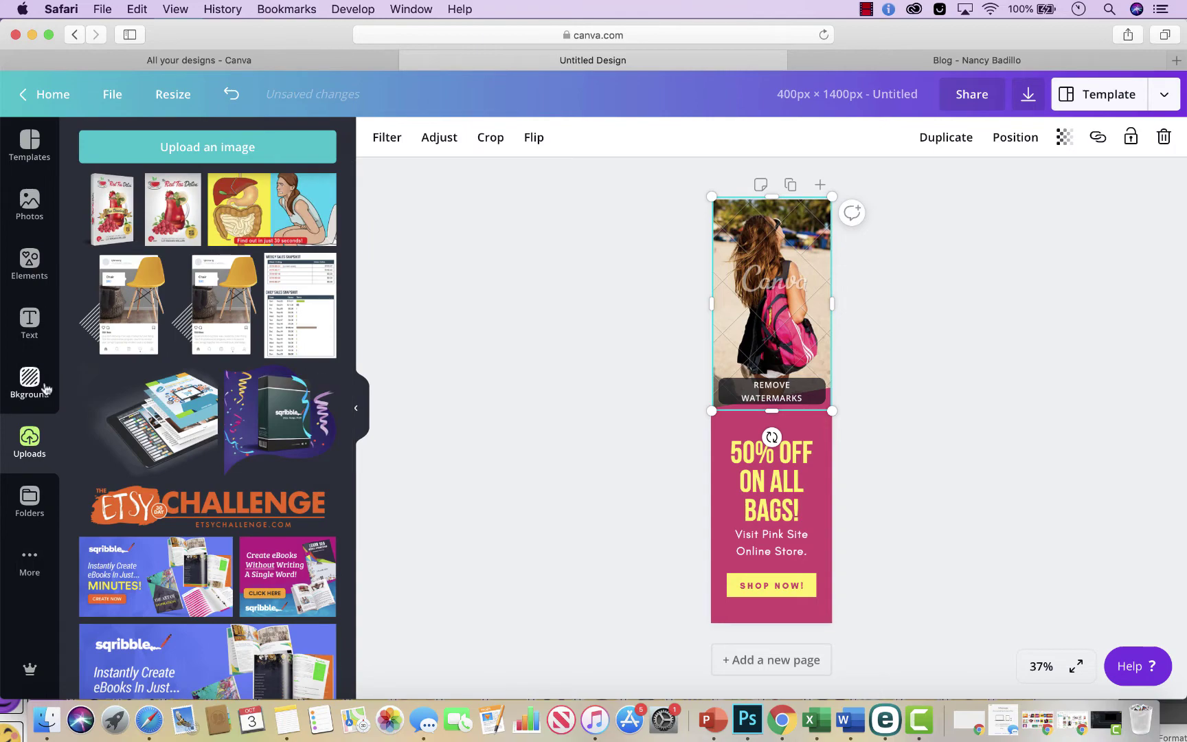
pyautogui.scroll(-15, 165, 405)
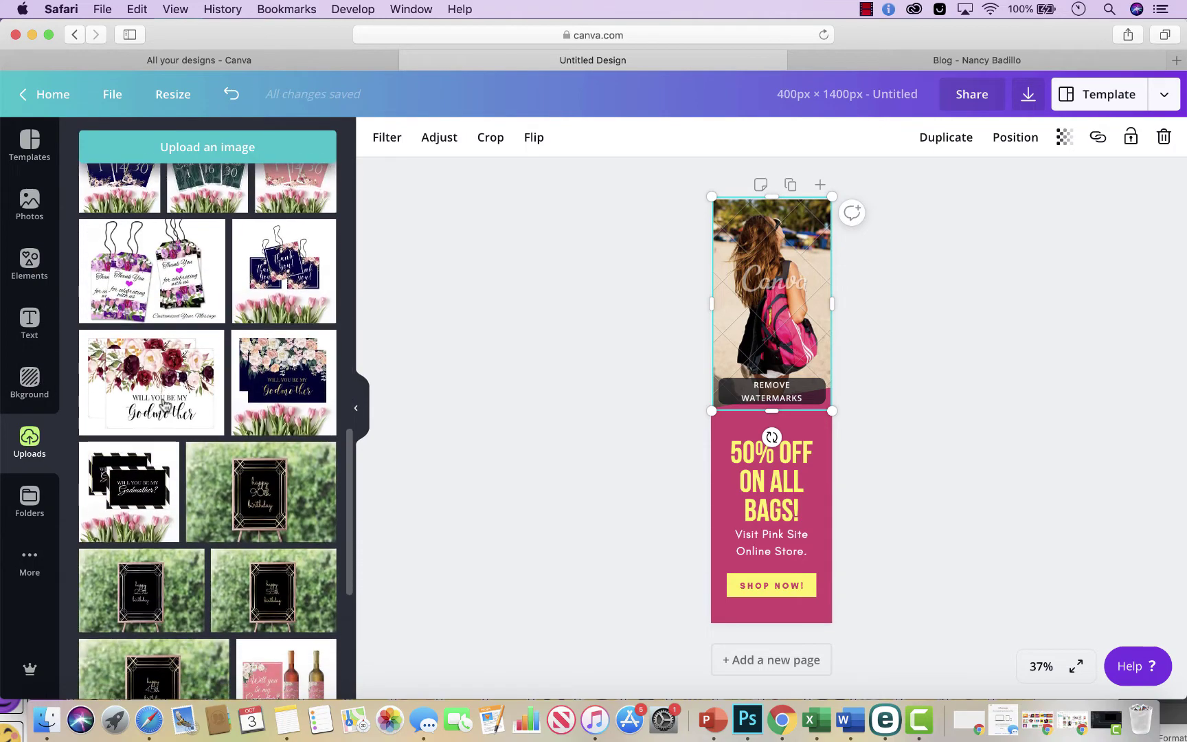
pyautogui.scroll(-2, 164, 405)
pyautogui.scroll(5, 179, 408)
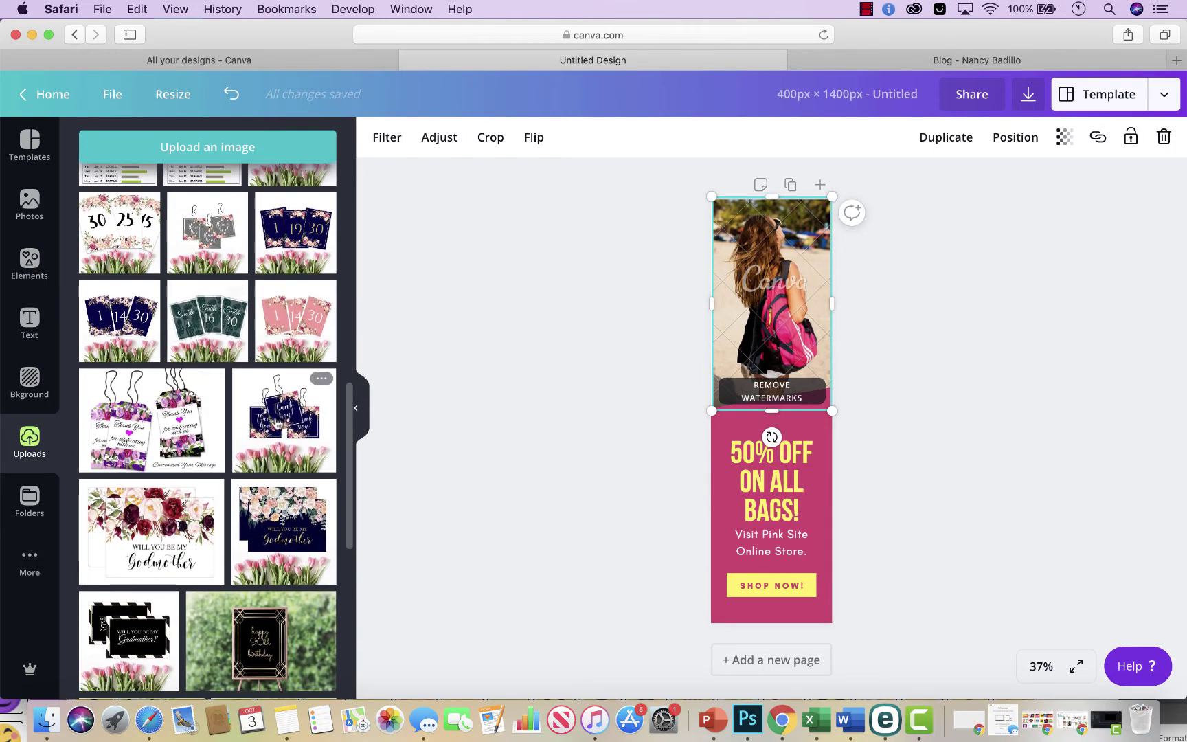
pyautogui.scroll(3, 282, 529)
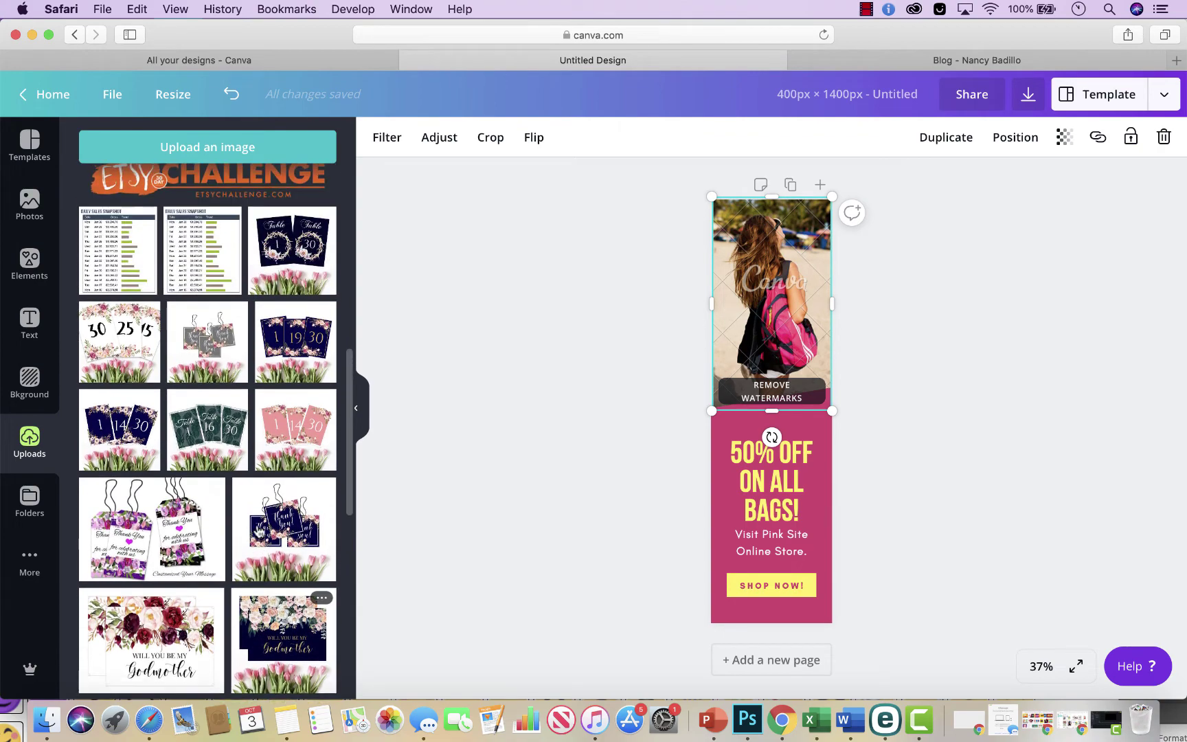
pyautogui.scroll(-7, 258, 531)
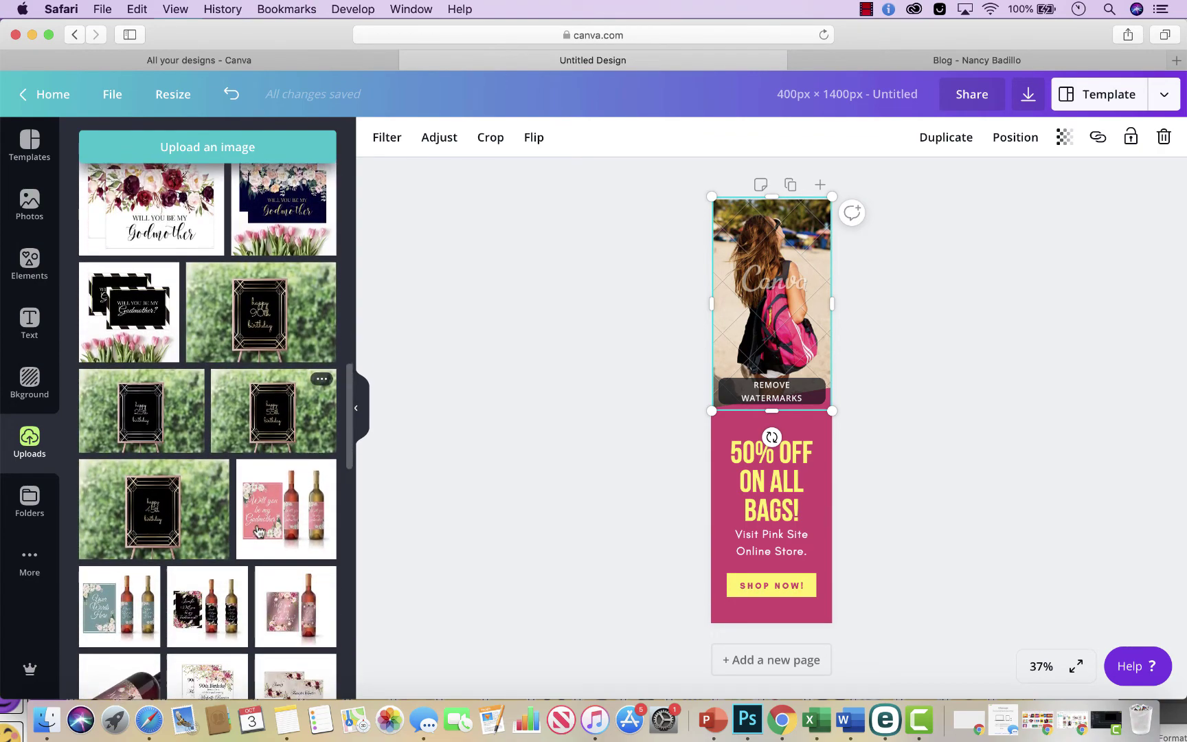
pyautogui.scroll(-4, 258, 531)
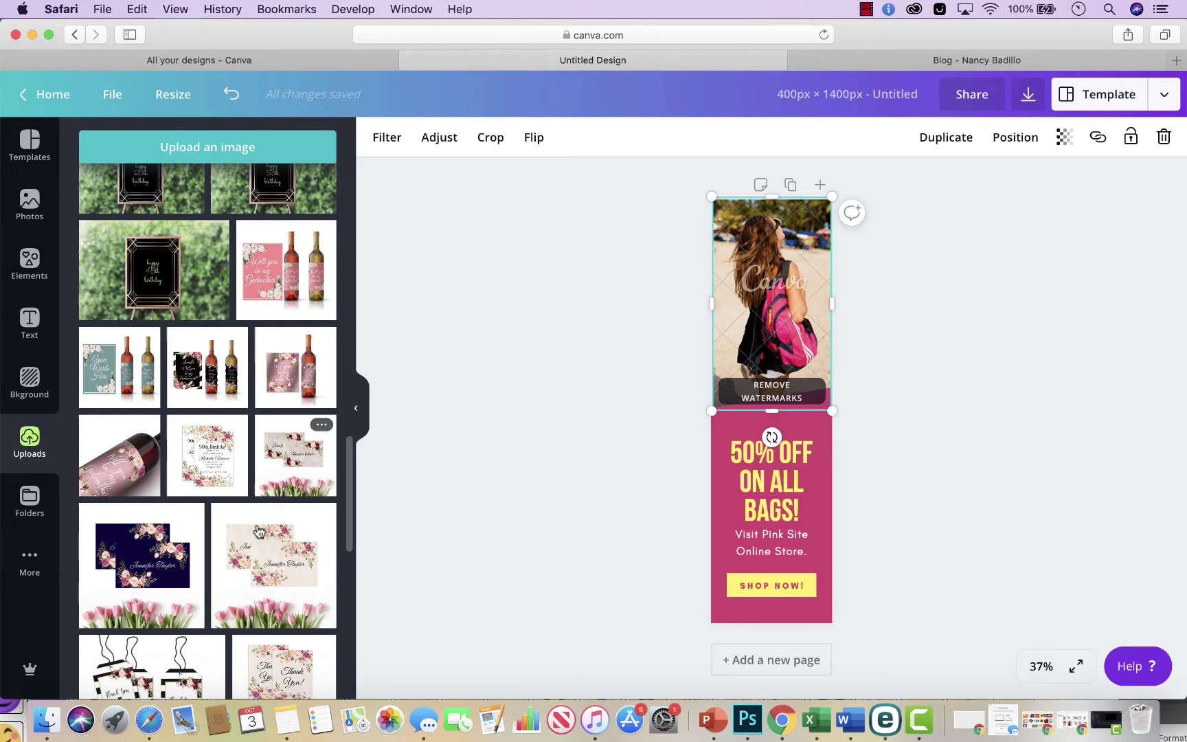
pyautogui.scroll(-2, 258, 531)
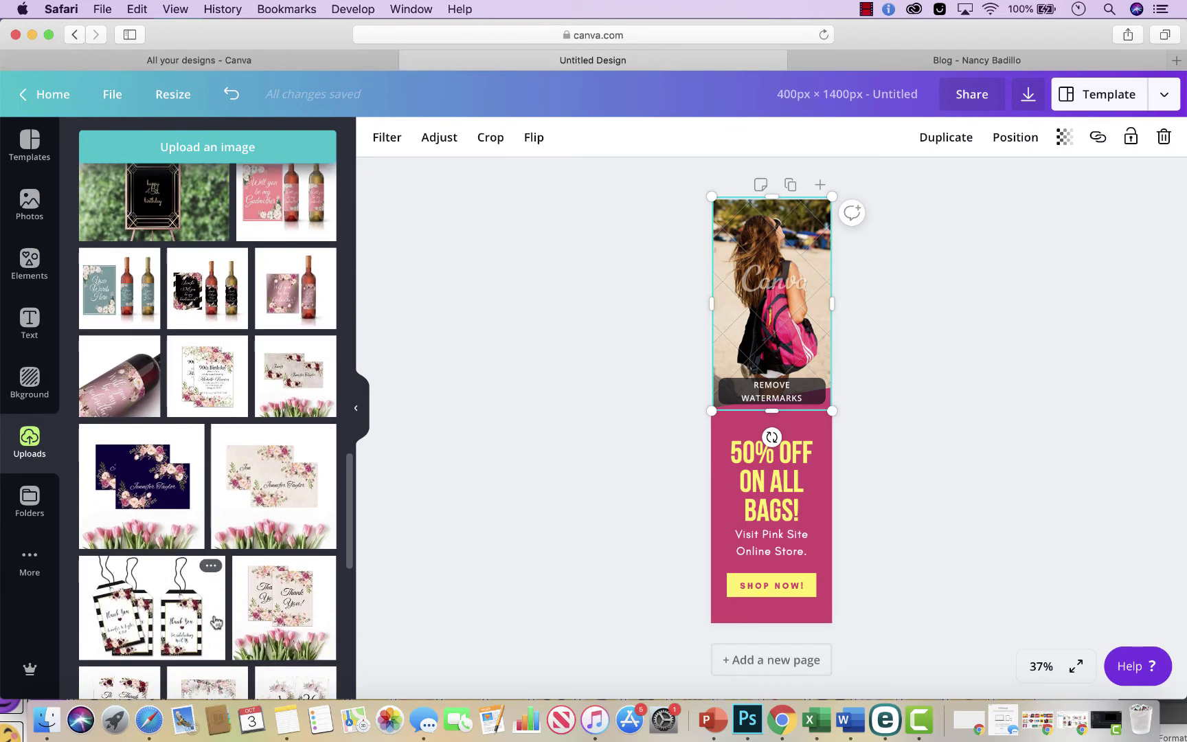
pyautogui.moveTo(152, 608); pyautogui.dragTo(725, 311)
# Step: Crop and resize the tags image so it fits the frame neatly
pyautogui.doubleClick(794, 315)
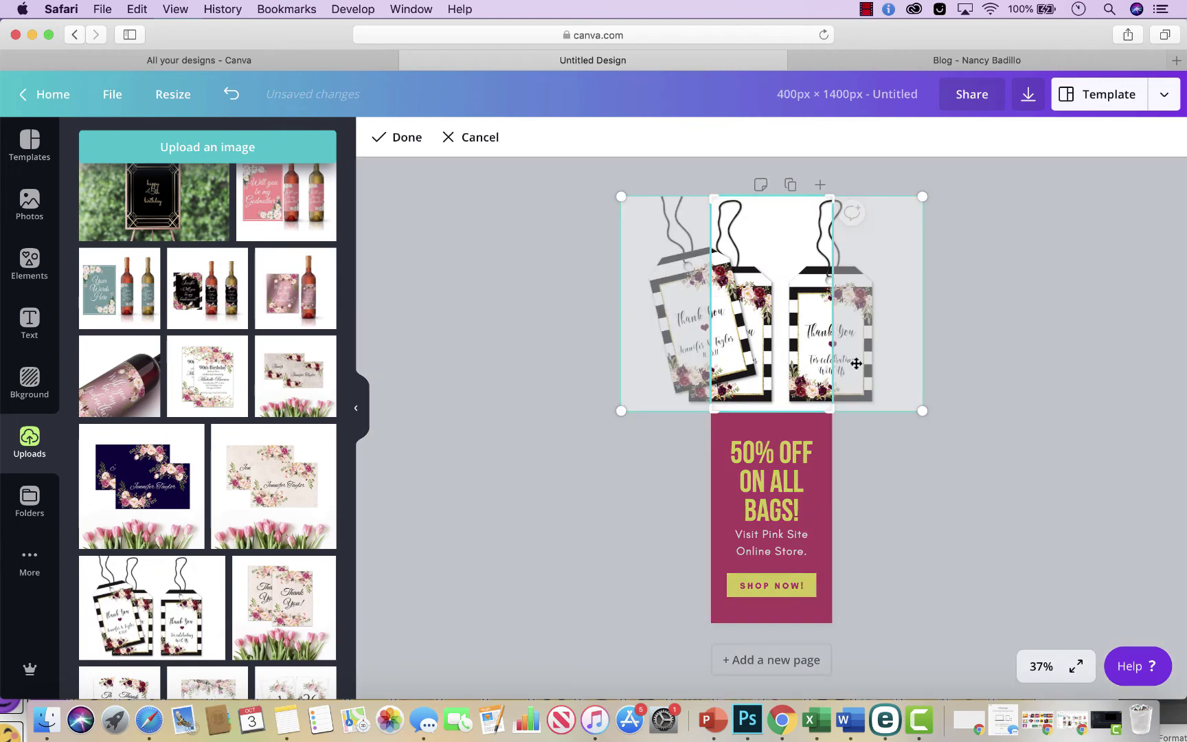
pyautogui.moveTo(926, 409); pyautogui.dragTo(829, 374)
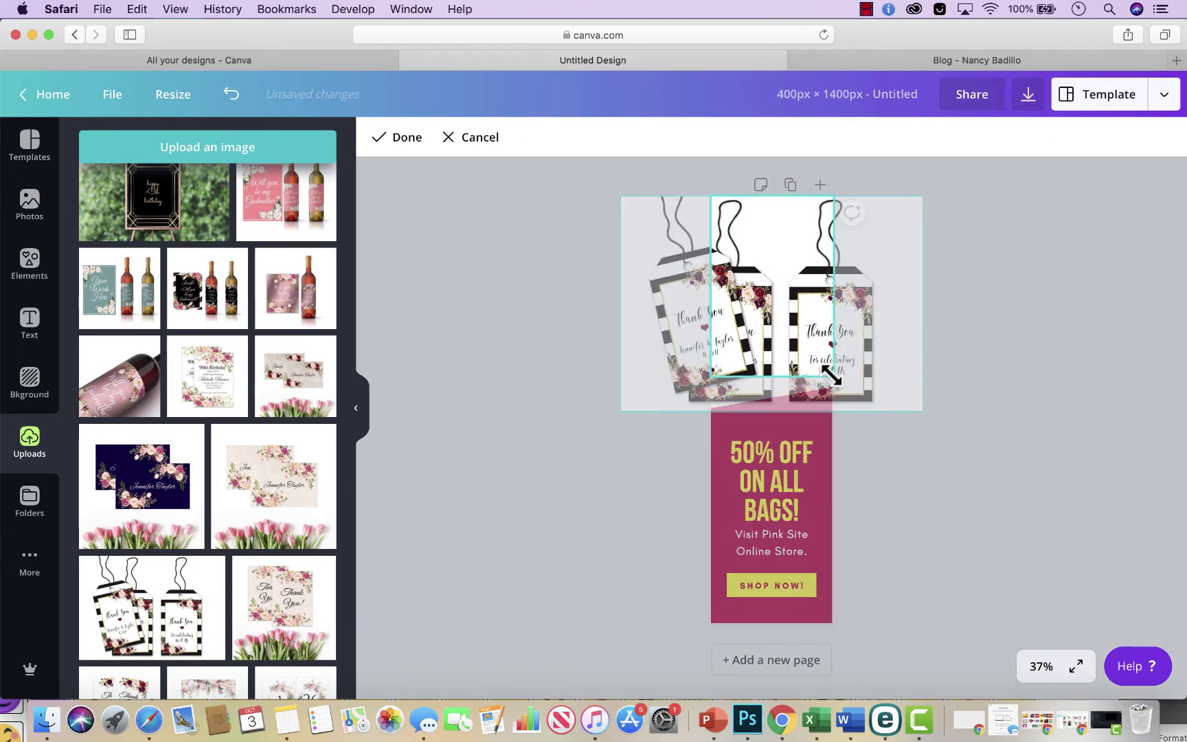
pyautogui.moveTo(618, 412); pyautogui.dragTo(713, 366)
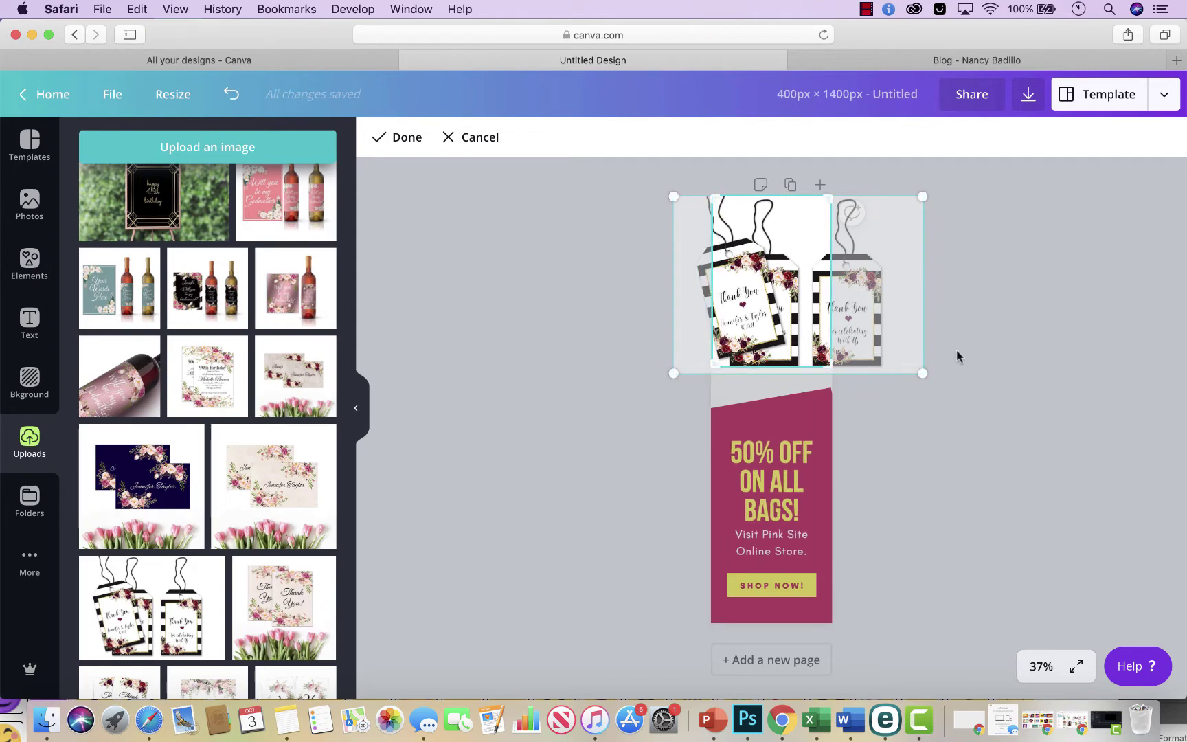
pyautogui.moveTo(925, 372)
pyautogui.mouseDown()
pyautogui.moveTo(855, 345)
pyautogui.moveTo(848, 368)
pyautogui.moveTo(940, 358)
pyautogui.mouseUp()
pyautogui.click(1022, 364)
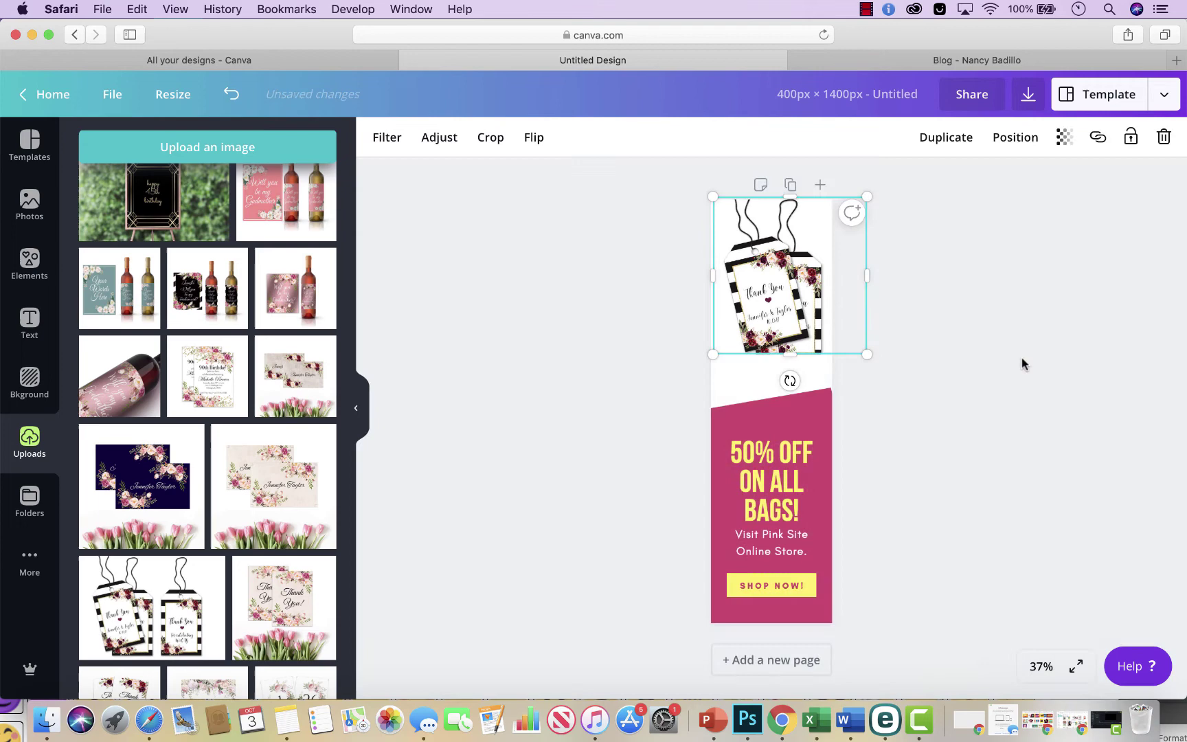
pyautogui.doubleClick(794, 297)
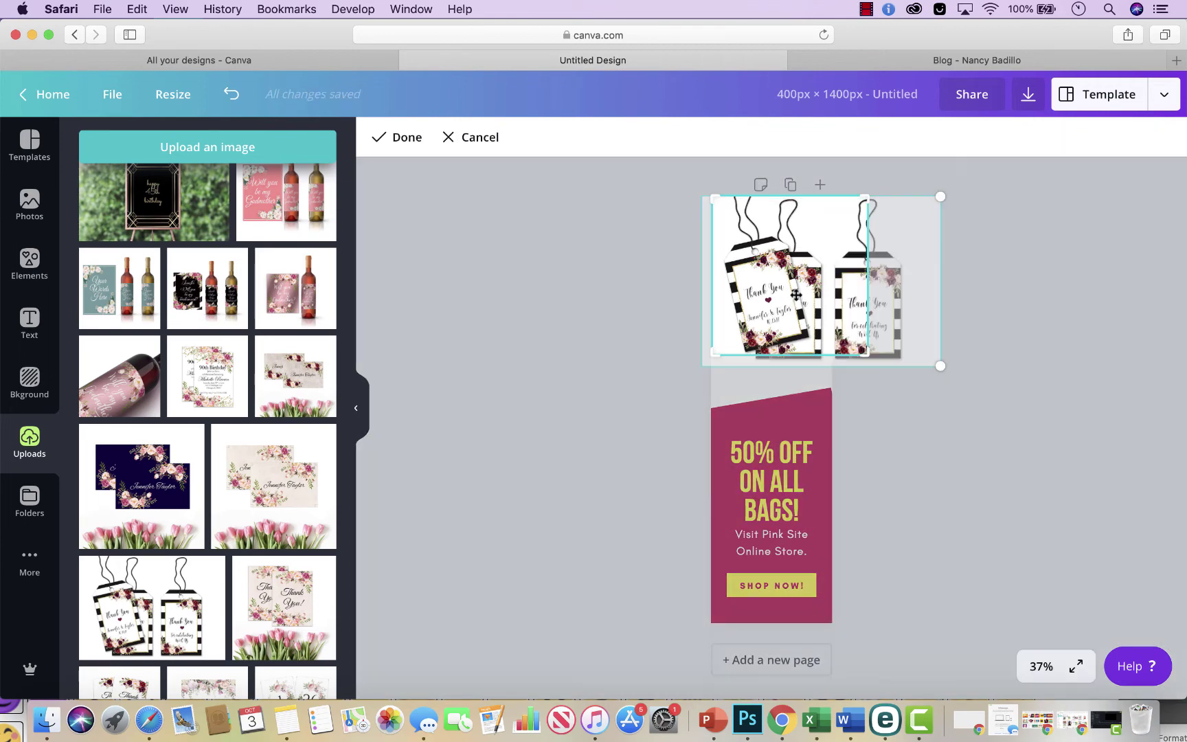
pyautogui.click(996, 444)
# Step: Delete the thank-you tags image from the top of the banner
pyautogui.click(726, 385)
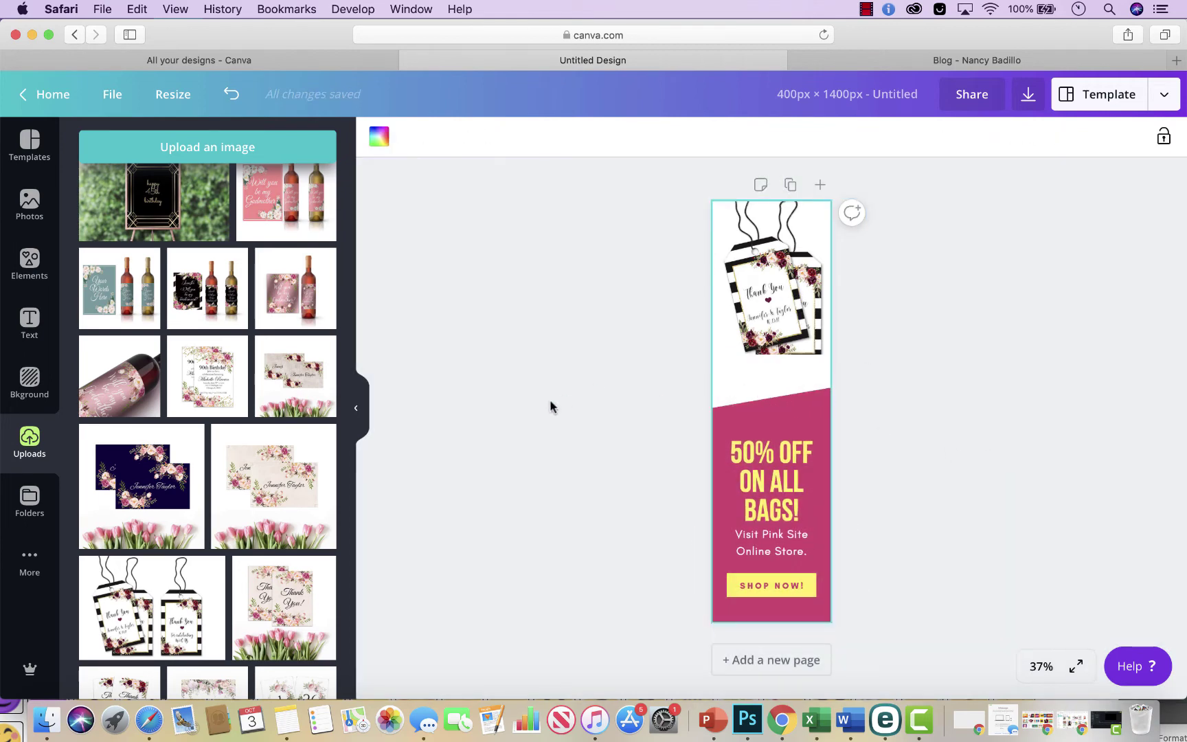
pyautogui.scroll(-6, 321, 434)
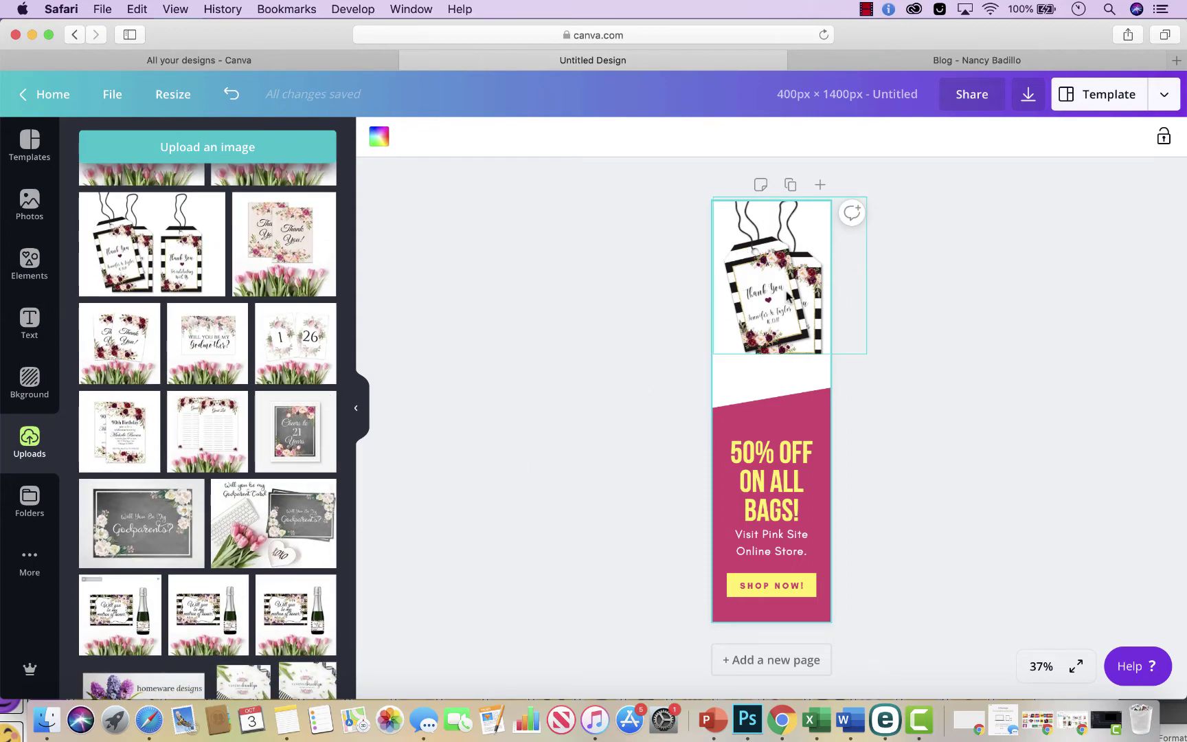
pyautogui.scroll(-5, 274, 536)
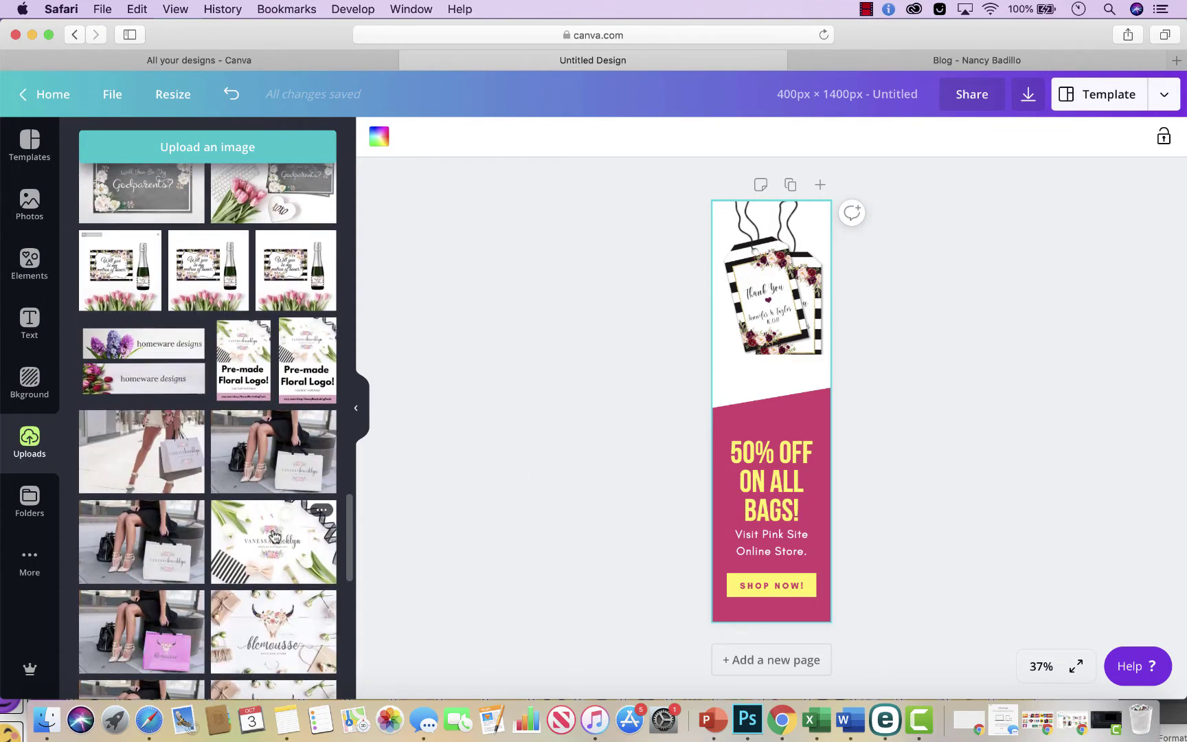
pyautogui.scroll(8, 274, 535)
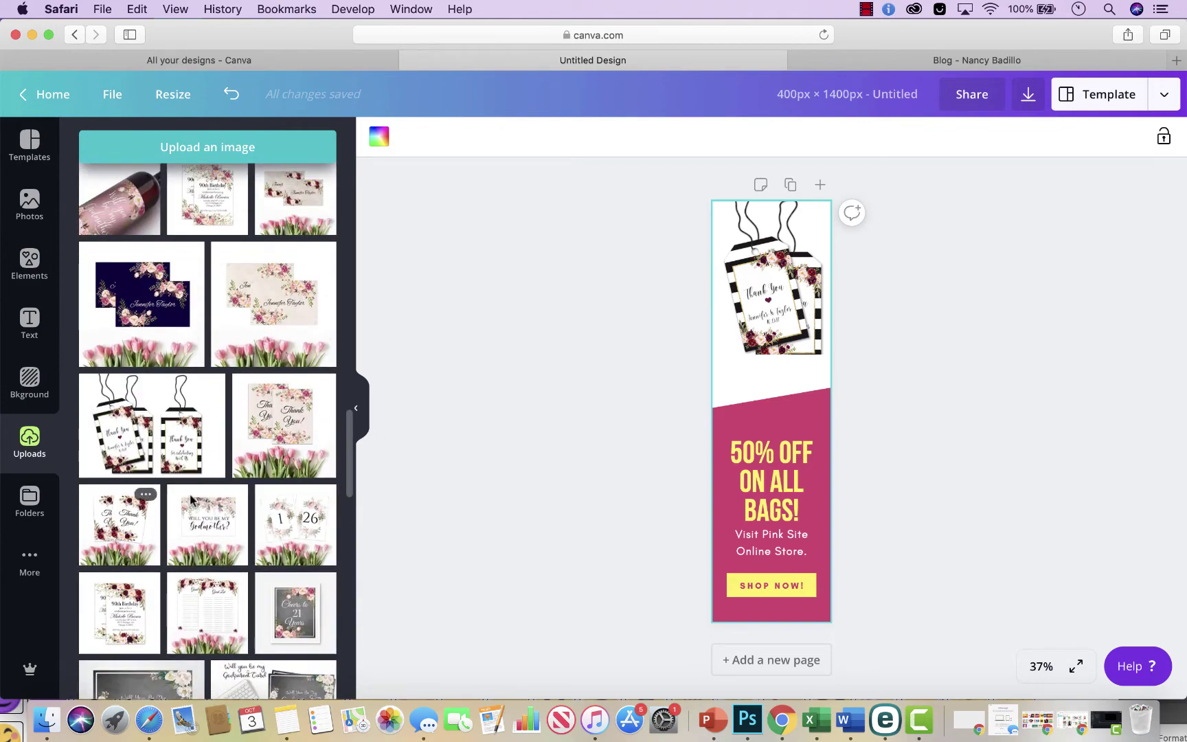
pyautogui.click(785, 285)
pyautogui.press('BackSpace')
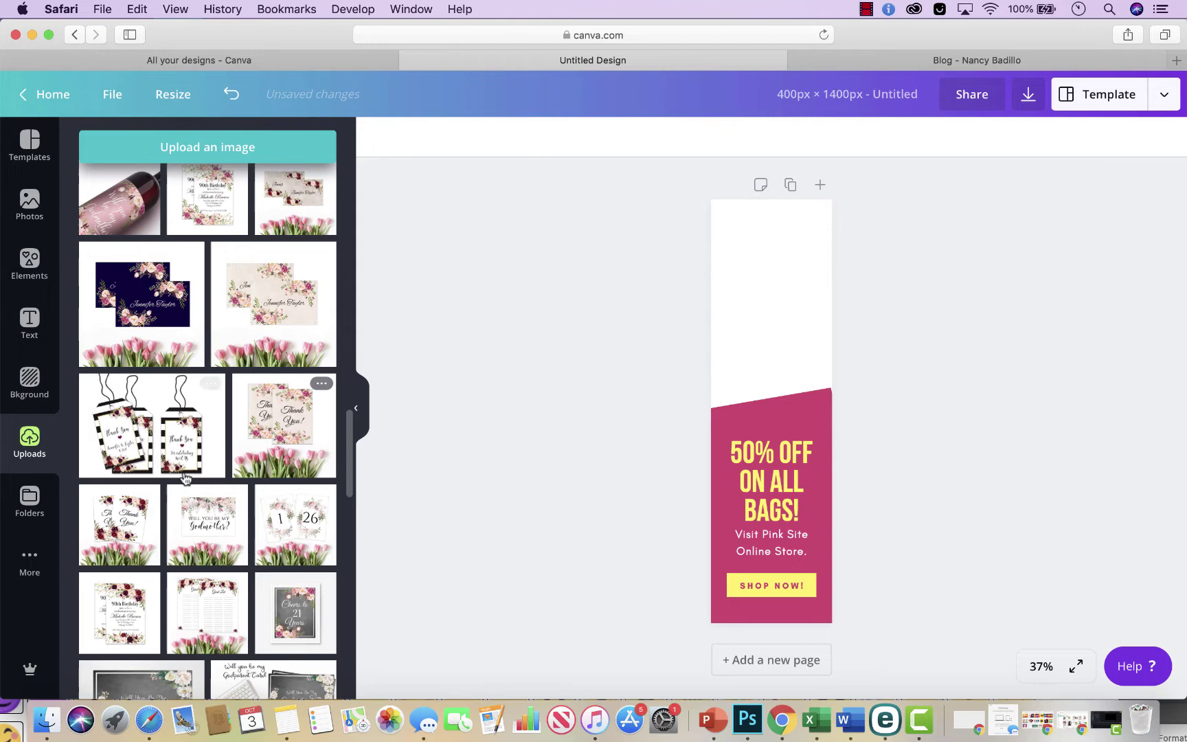
# Step: Add the Thank You floral photo at the top, enlarge it, and send it one layer backward
pyautogui.click(120, 519)
pyautogui.moveTo(780, 400); pyautogui.dragTo(768, 230)
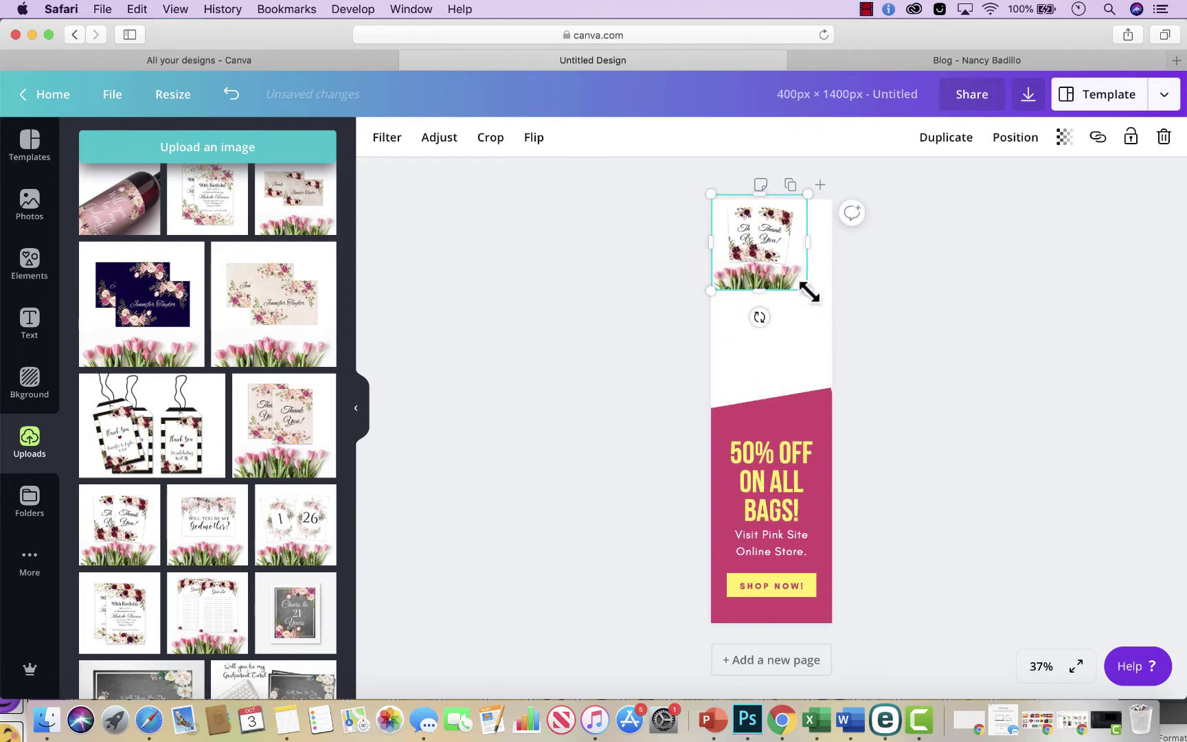
pyautogui.moveTo(808, 291); pyautogui.dragTo(746, 285)
pyautogui.click(1015, 137)
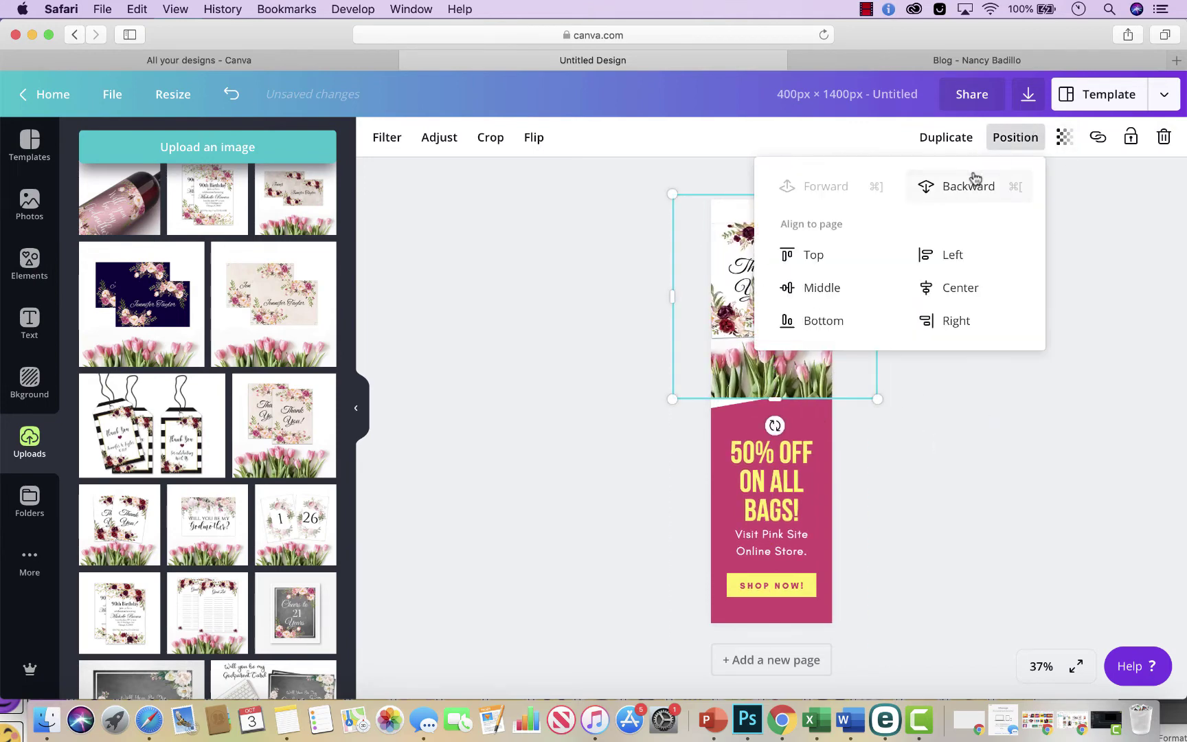
pyautogui.click(969, 184)
pyautogui.click(1144, 234)
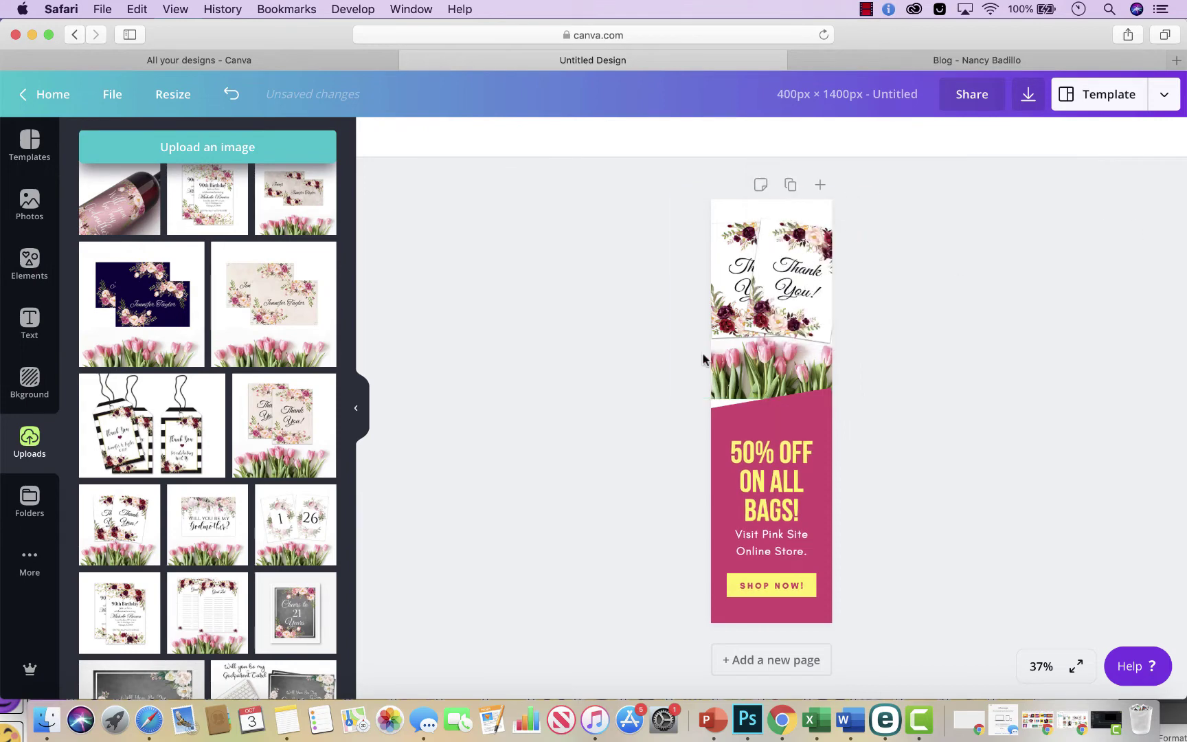
# Step: Nudge the Thank You photo lower and shrink it slightly over the tulips
pyautogui.click(765, 332)
pyautogui.moveTo(765, 332); pyautogui.dragTo(765, 344)
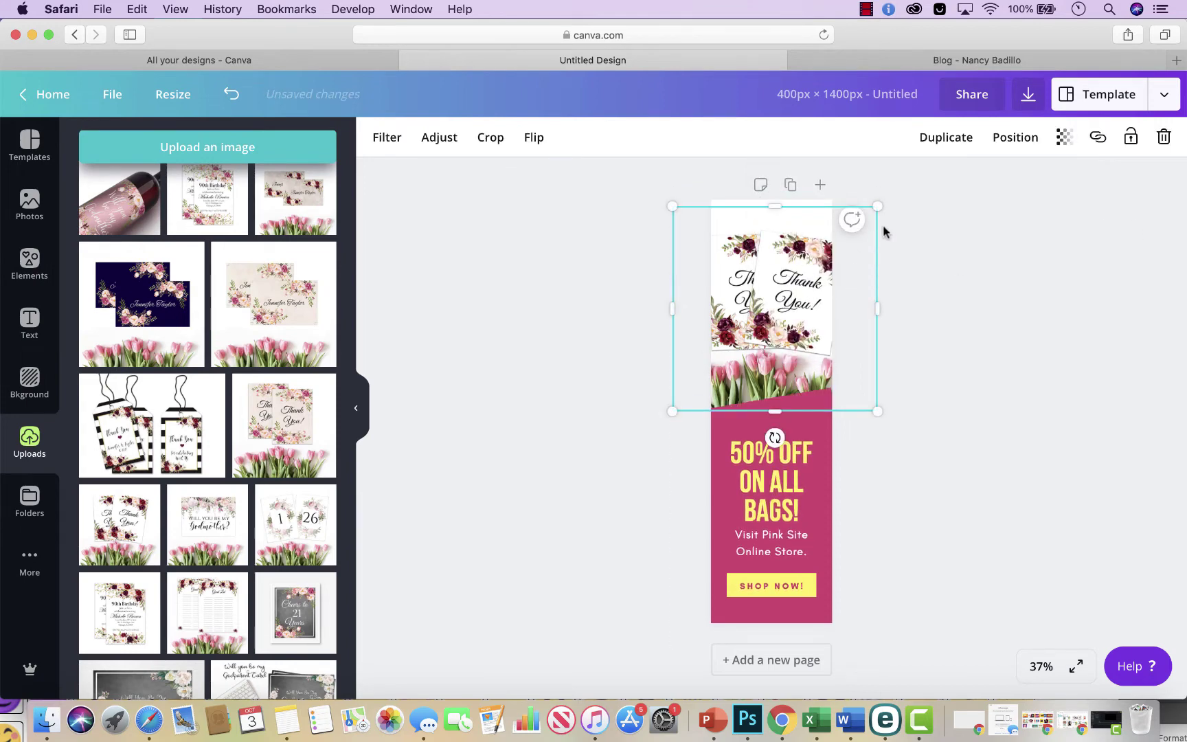
pyautogui.moveTo(872, 205); pyautogui.dragTo(856, 215)
pyautogui.moveTo(808, 265); pyautogui.dragTo(809, 266)
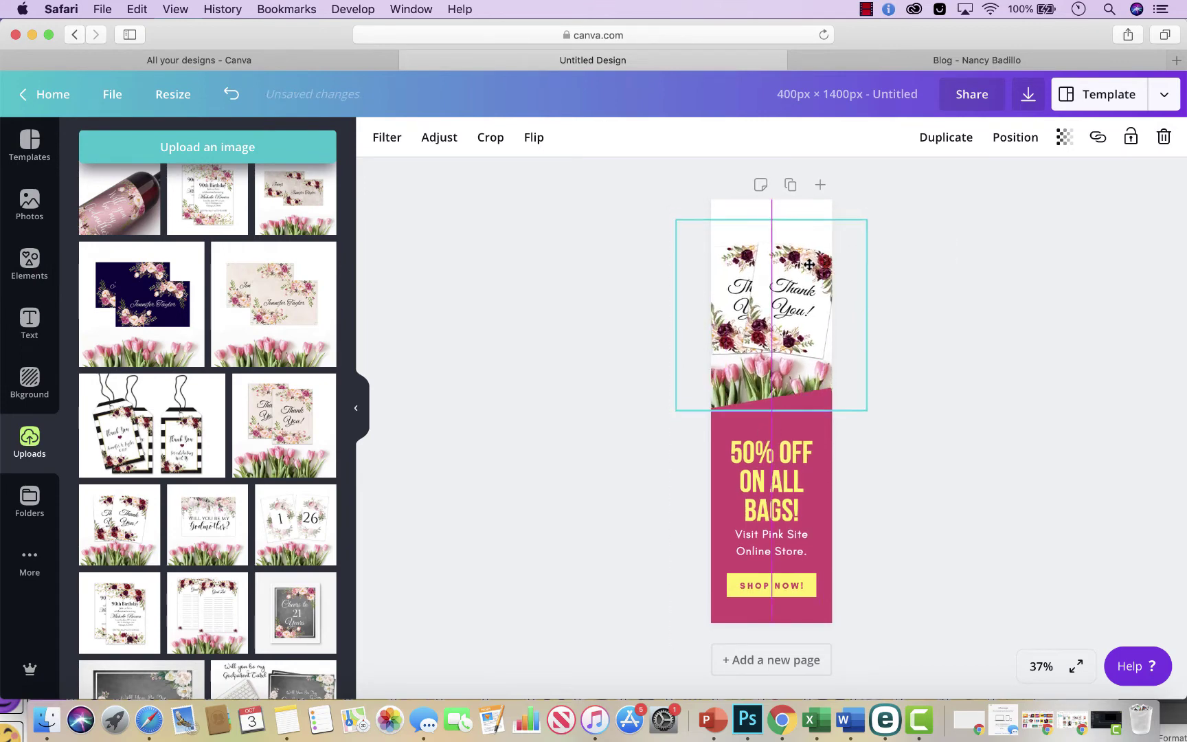
pyautogui.click(936, 273)
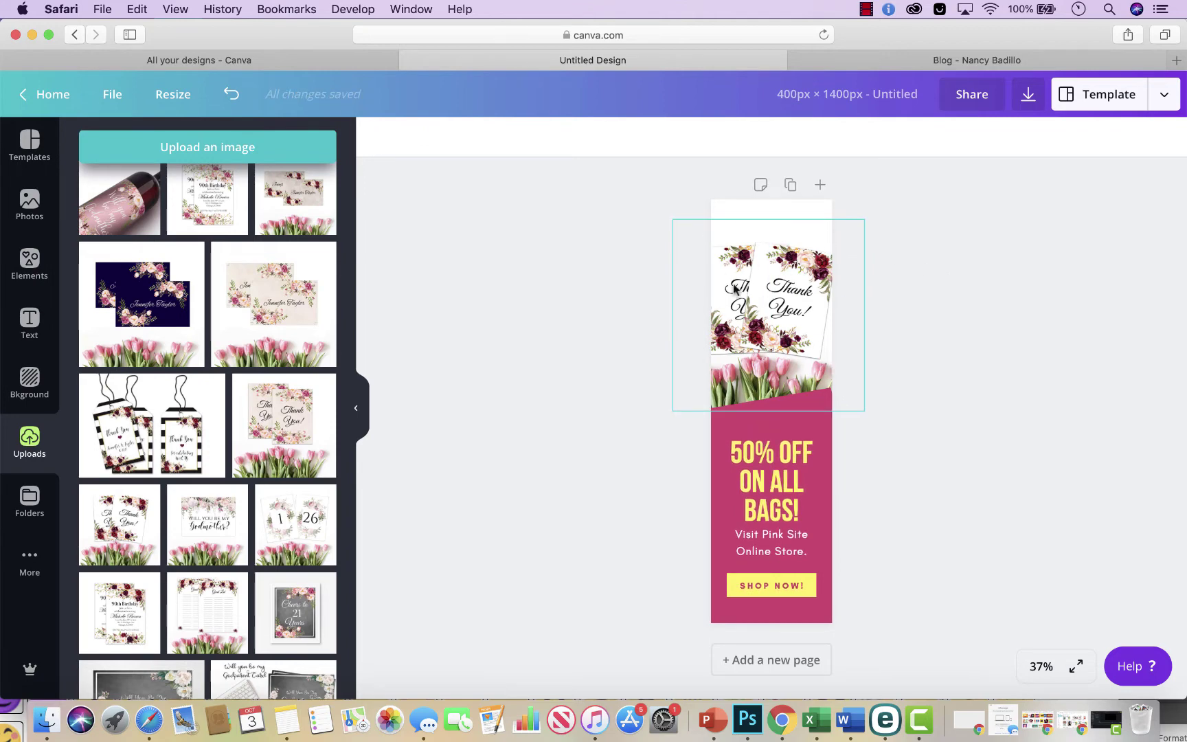
# Step: Replace the '50% OFF ON ALL BAGS!' heading with 'BLACK FRIDAY SPECIAL!', fixing typos
pyautogui.click(745, 451)
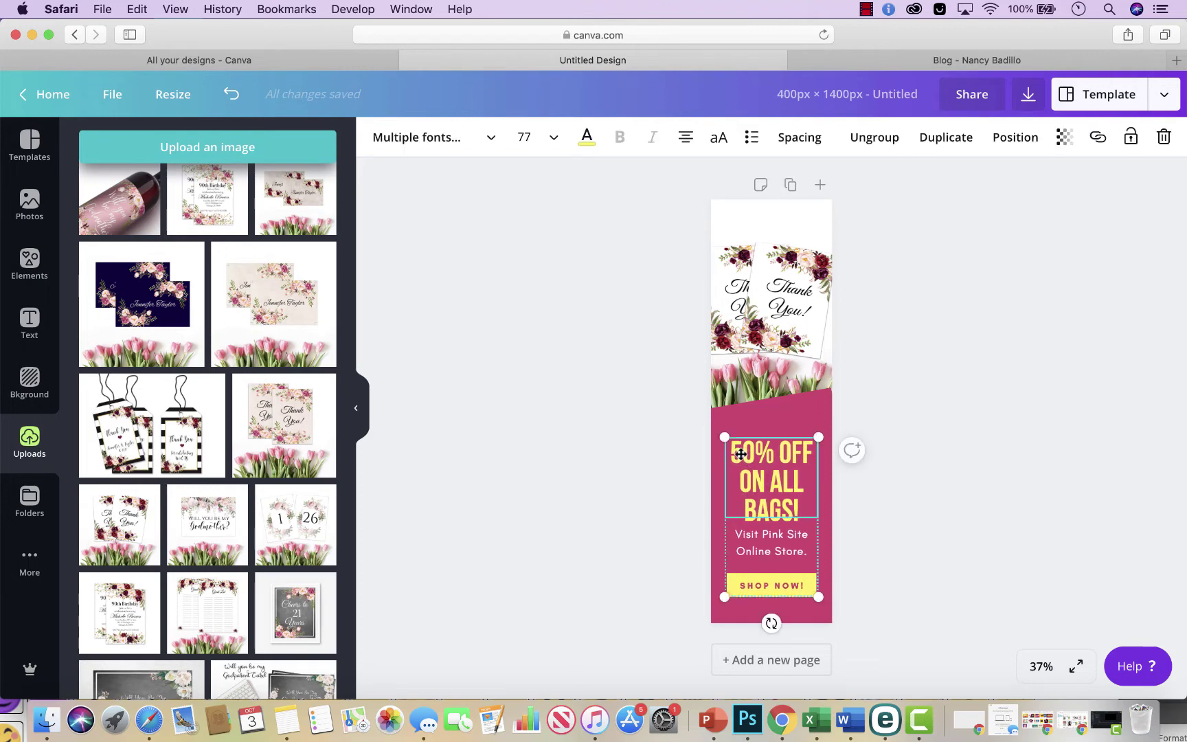
pyautogui.click(743, 456)
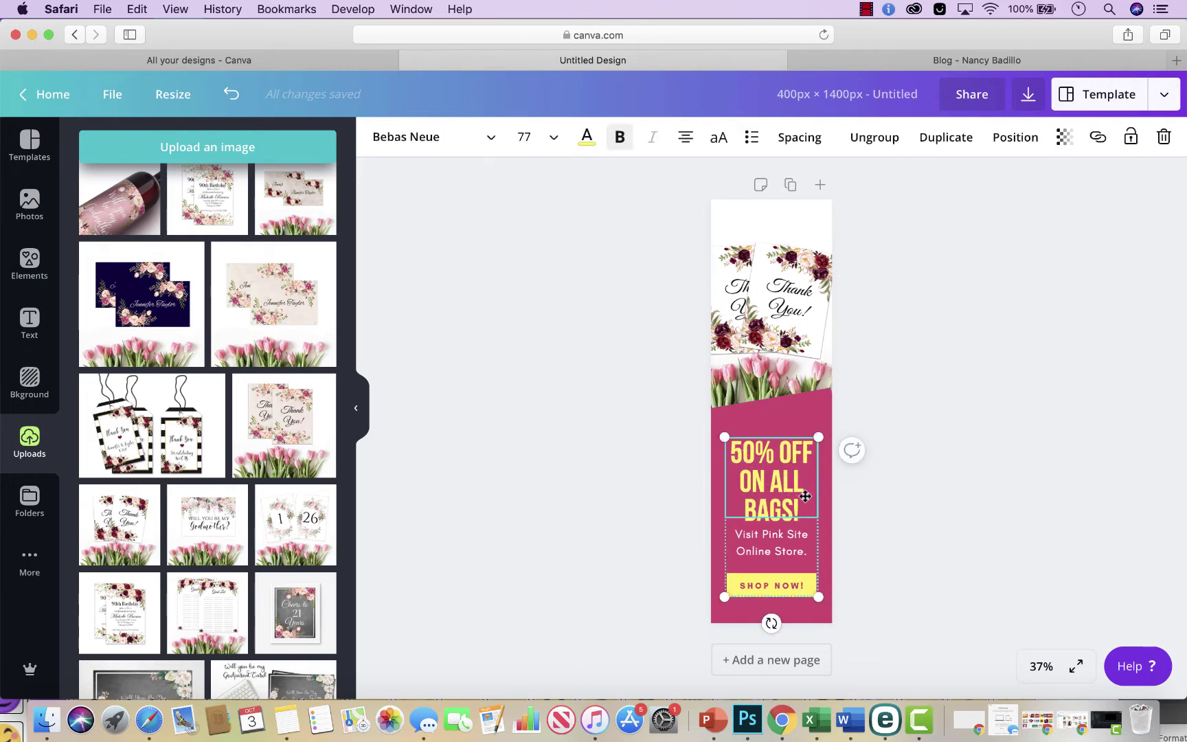
pyautogui.moveTo(802, 507); pyautogui.dragTo(737, 454)
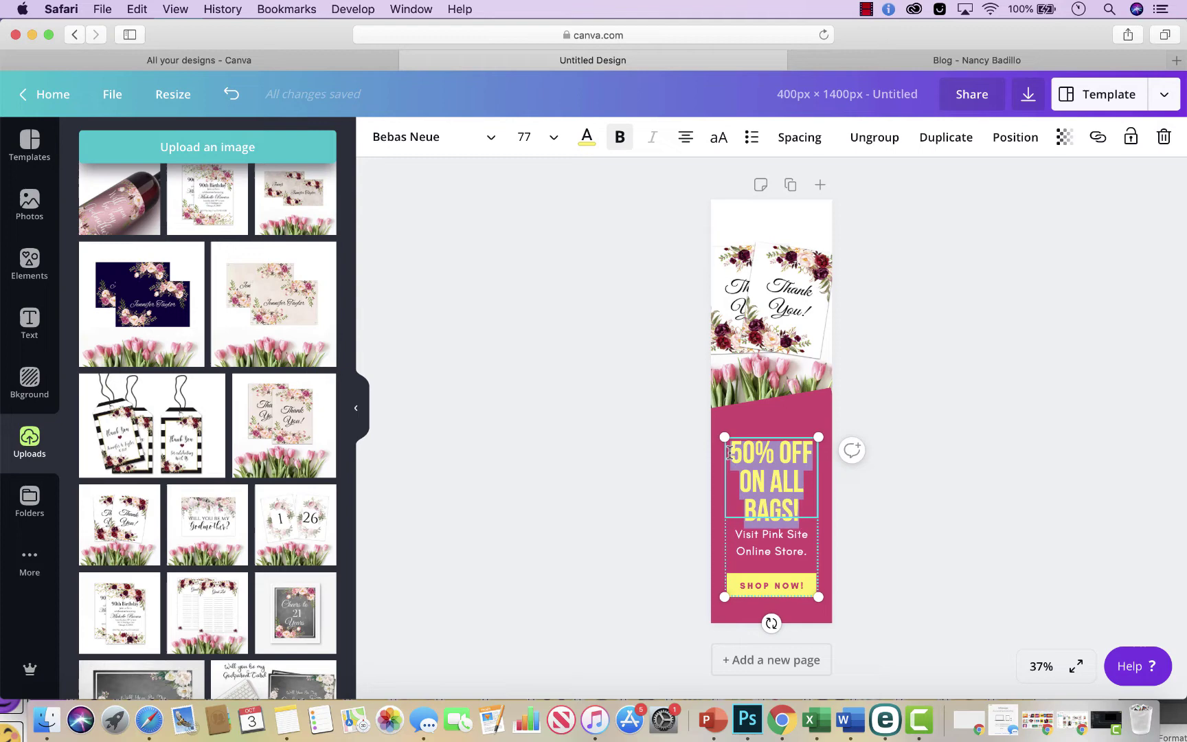
pyautogui.write('BLACK F')
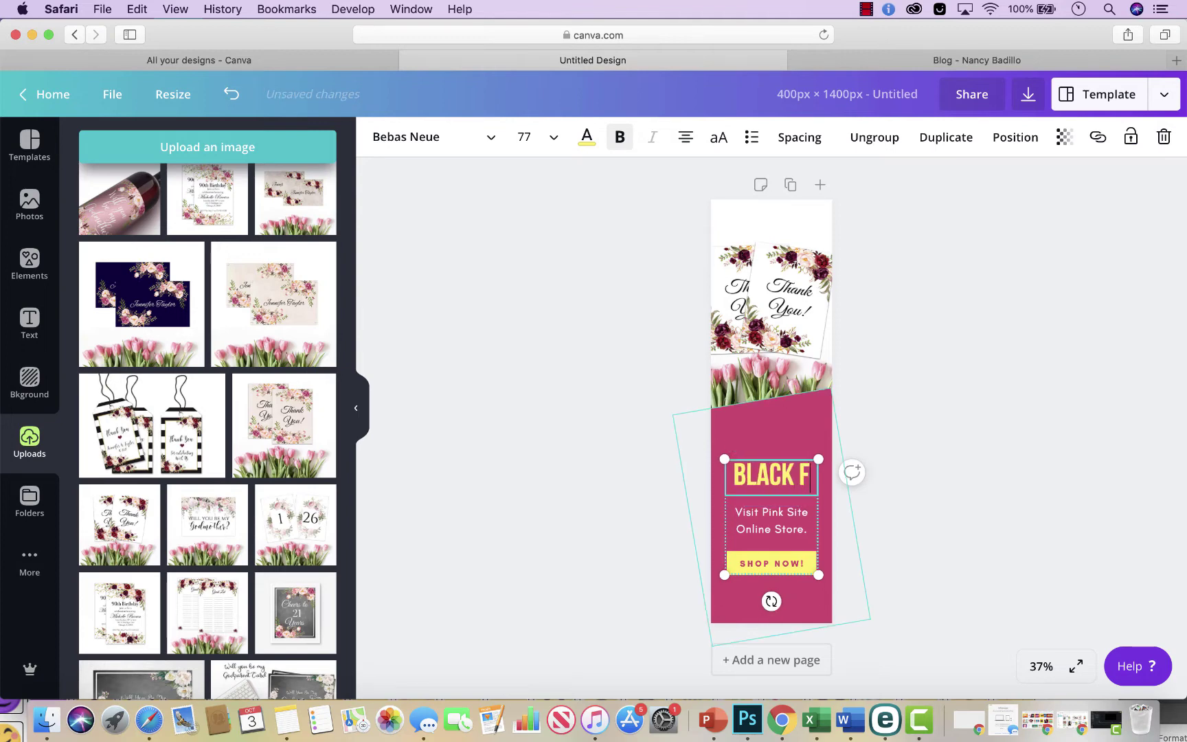
pyautogui.write('RIDAY SEPCI')
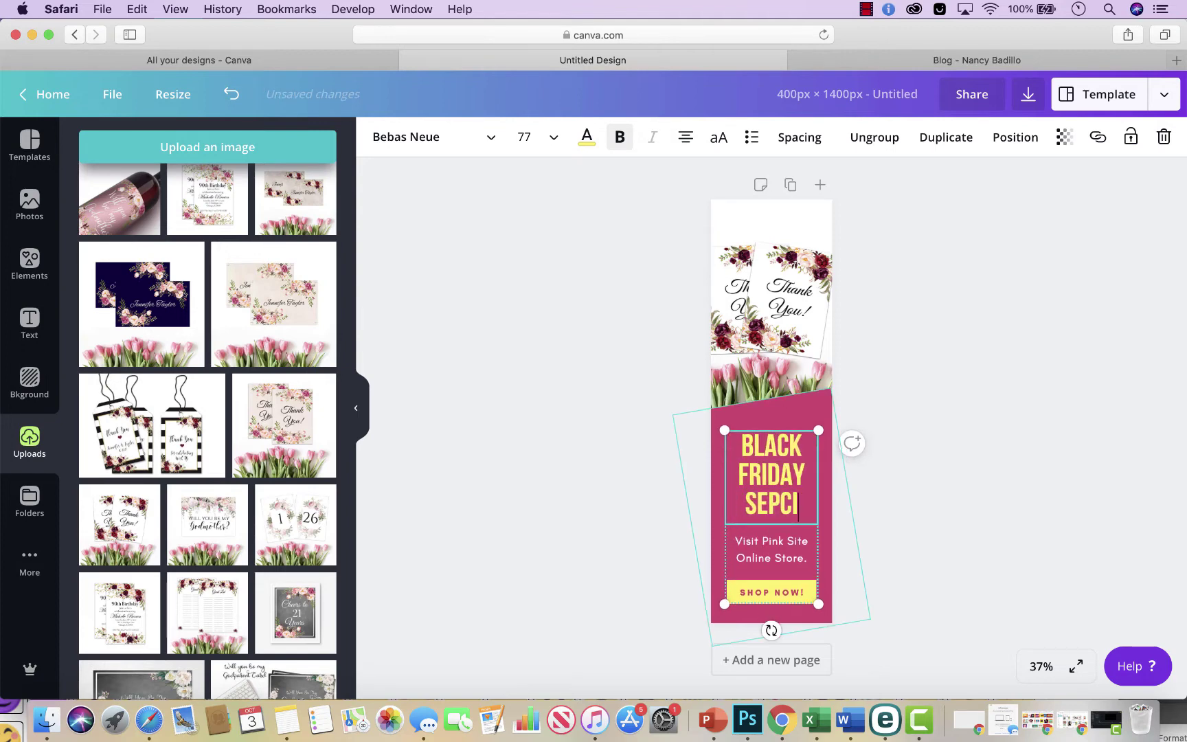
pyautogui.press('BackSpace')
pyautogui.press('BackSpace')
pyautogui.press('BackSpace')
pyautogui.press('BackSpace')
pyautogui.write('PECOIA')
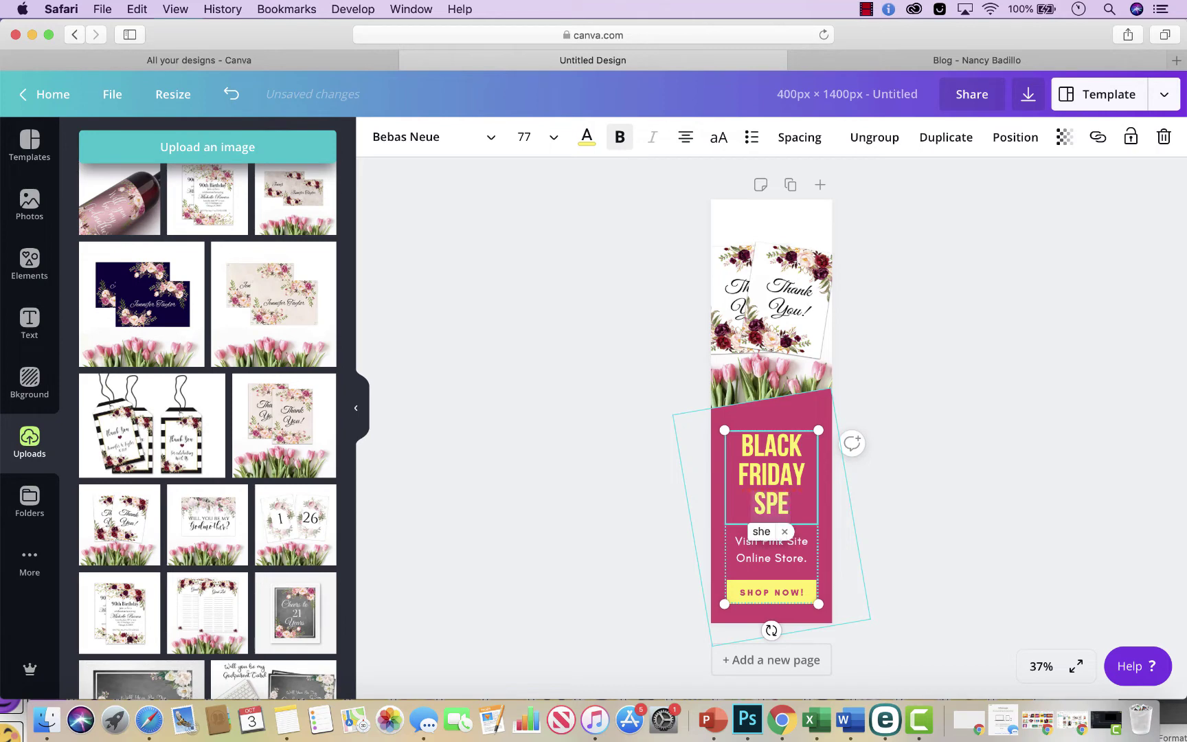
pyautogui.press('BackSpace')
pyautogui.press('BackSpace')
pyautogui.press('BackSpace')
pyautogui.write('I')
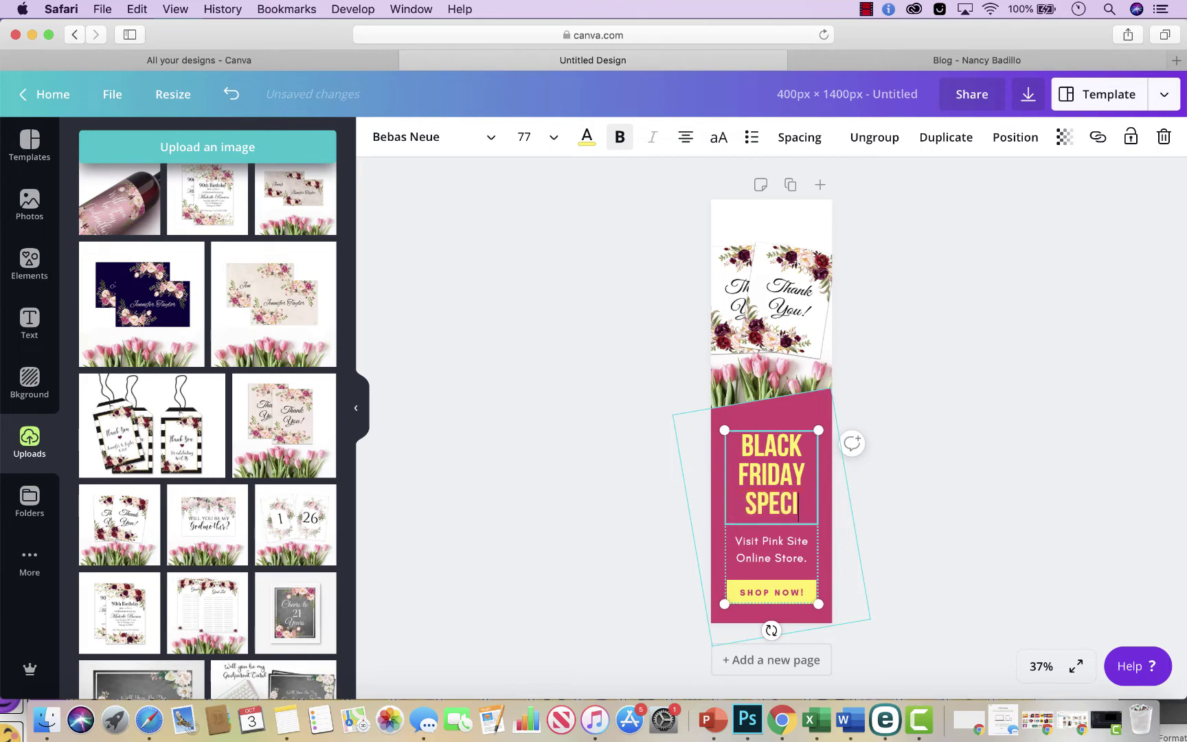
pyautogui.write('AL!')
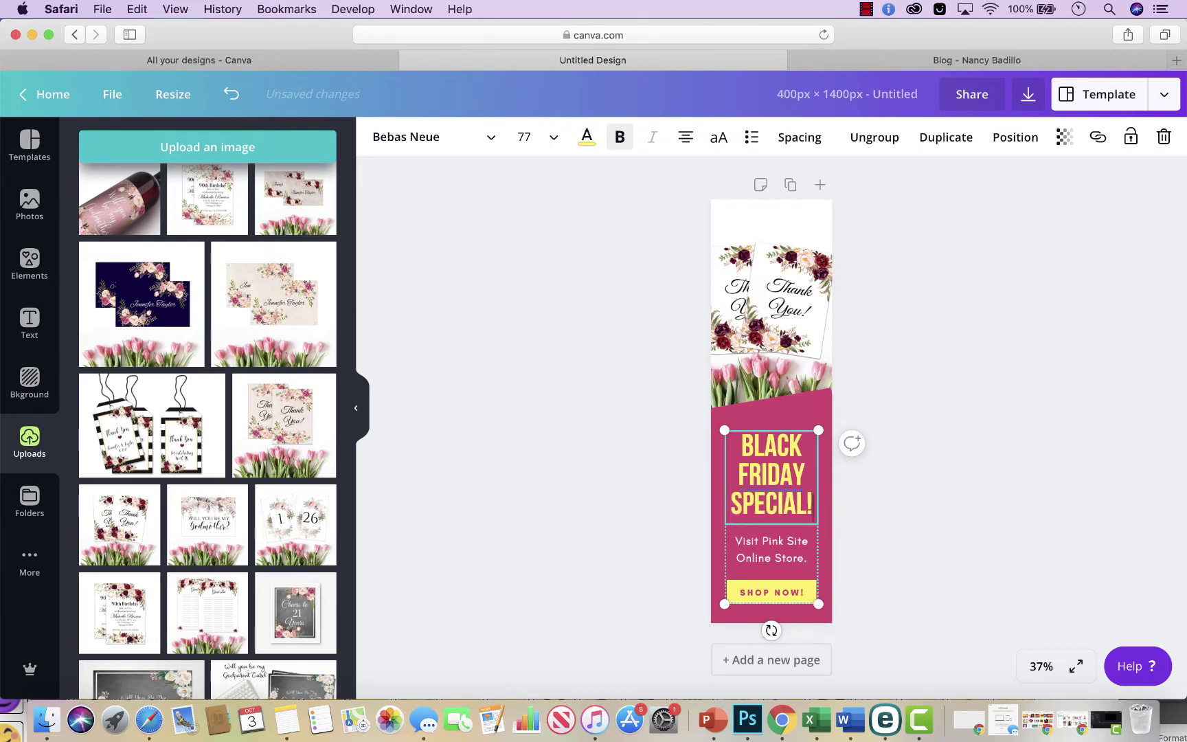
pyautogui.click(919, 441)
# Step: Reselect the heading group and select all of its text for further editing
pyautogui.click(776, 479)
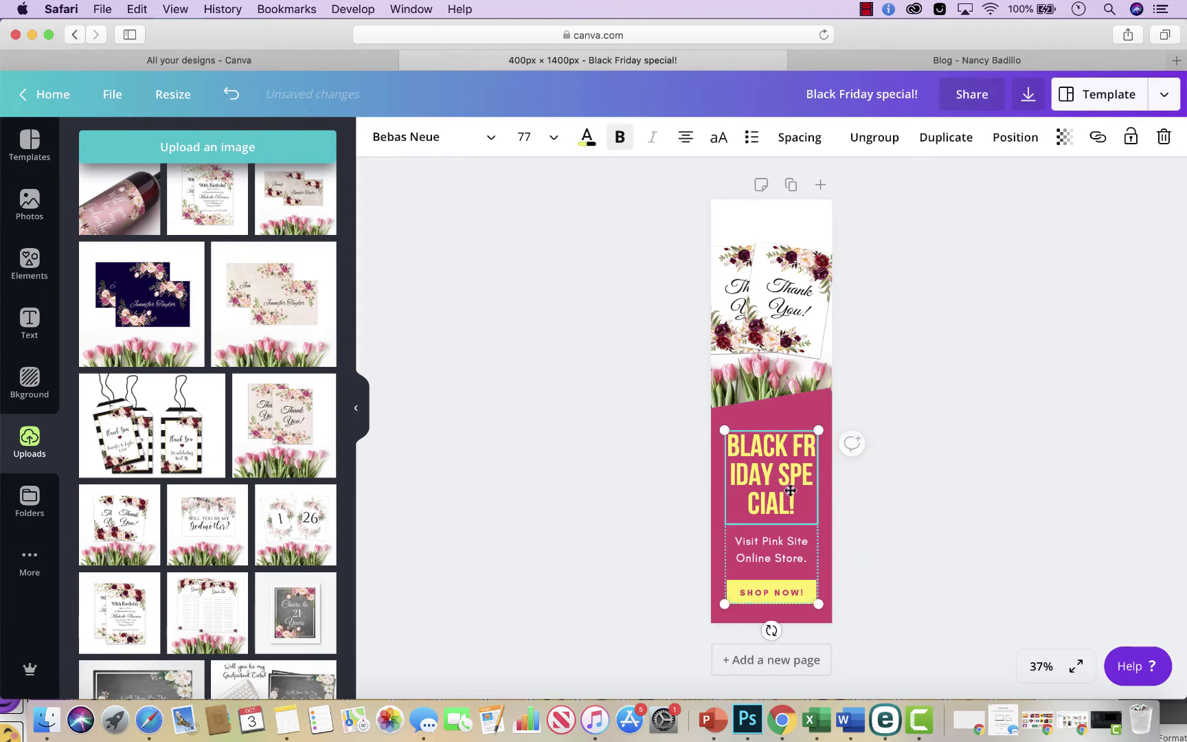
pyautogui.click(776, 479)
pyautogui.click(899, 515)
pyautogui.click(796, 461)
pyautogui.click(796, 461)
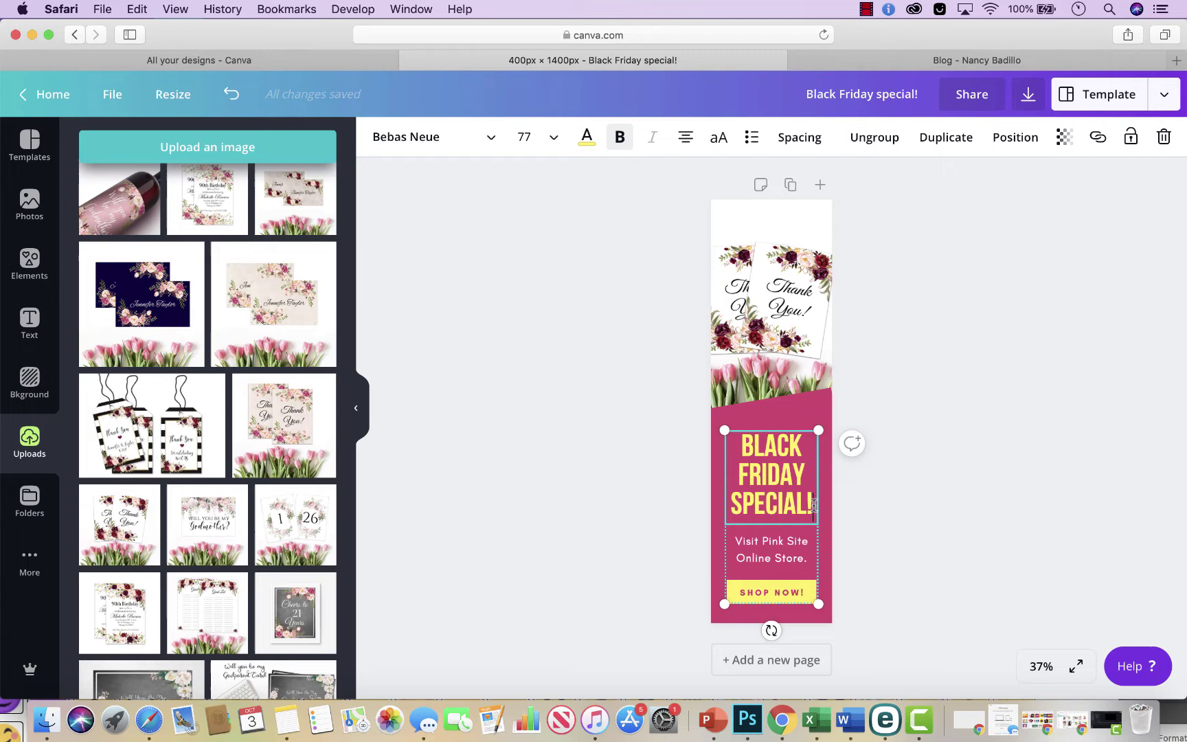
pyautogui.click(939, 469)
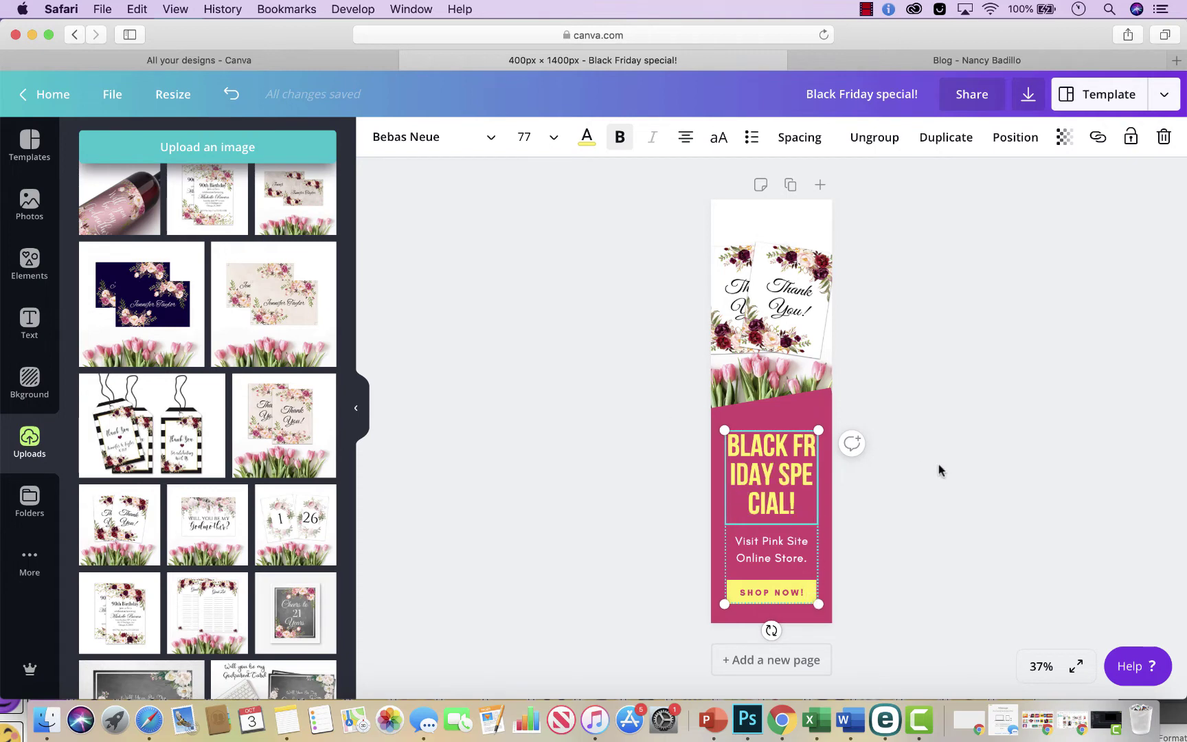
pyautogui.click(798, 444)
pyautogui.click(797, 443)
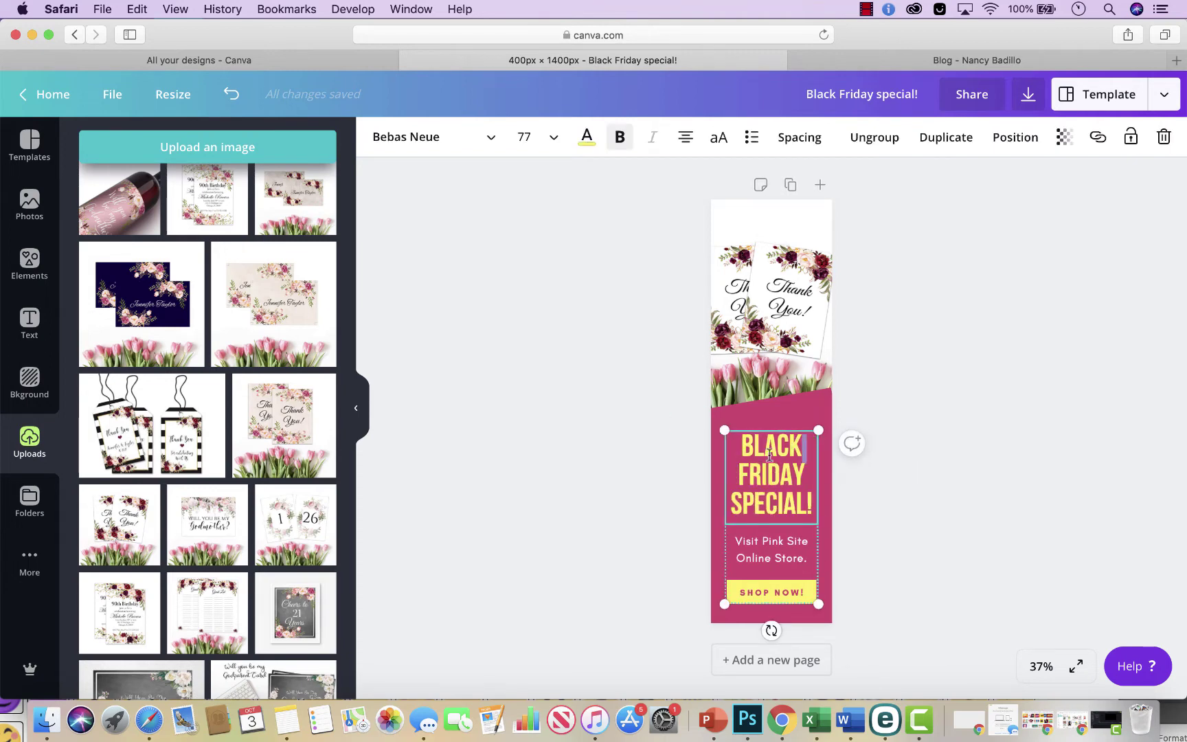
pyautogui.click(924, 218)
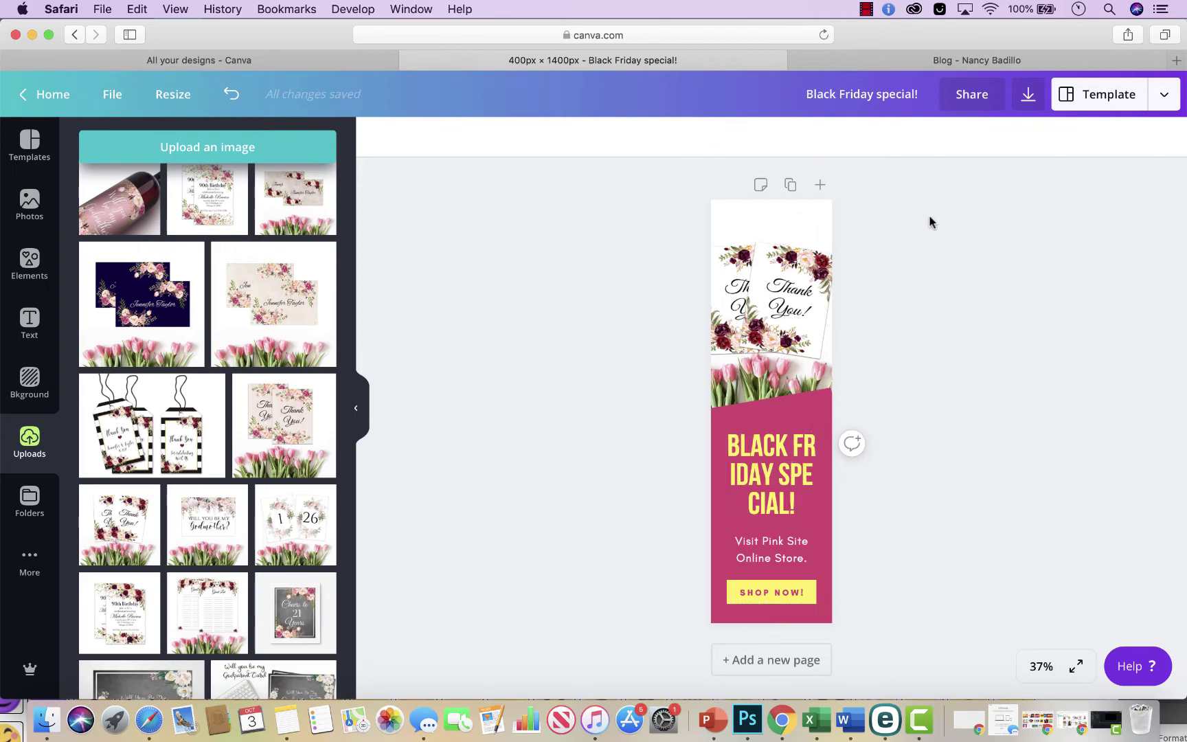
pyautogui.doubleClick(790, 465)
# Step: Set the heading's font size to 60
pyautogui.click(524, 136)
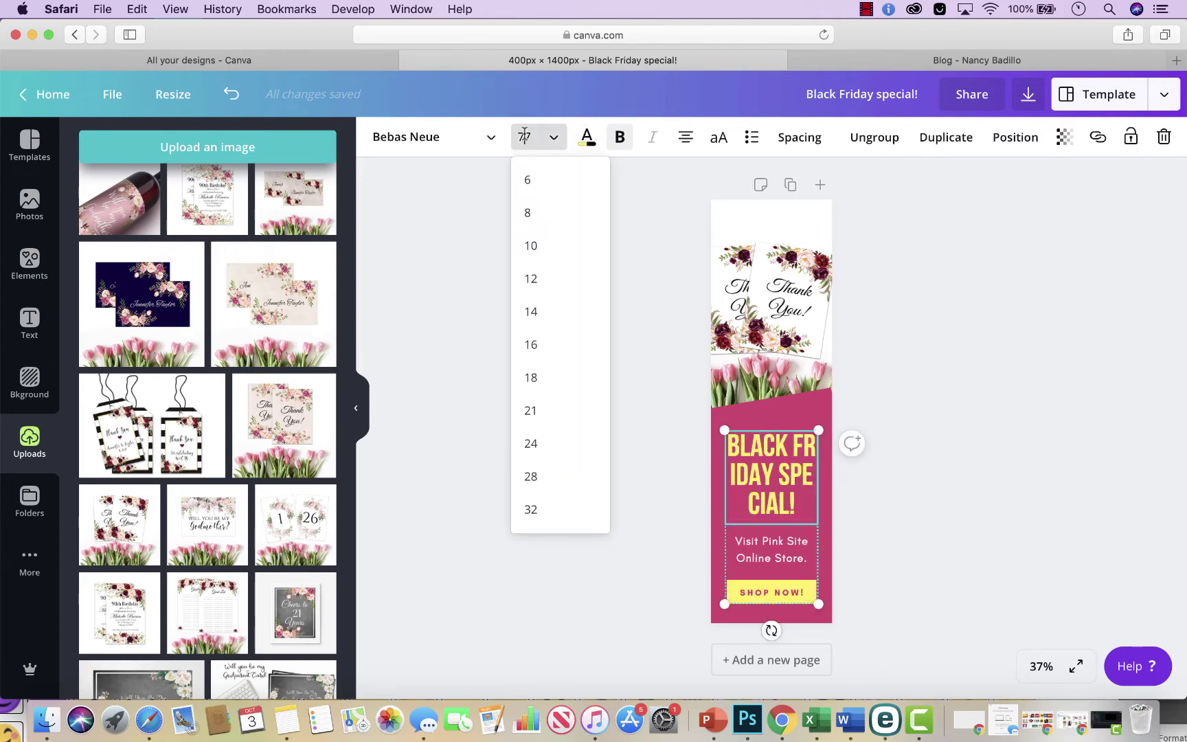
pyautogui.click(524, 135)
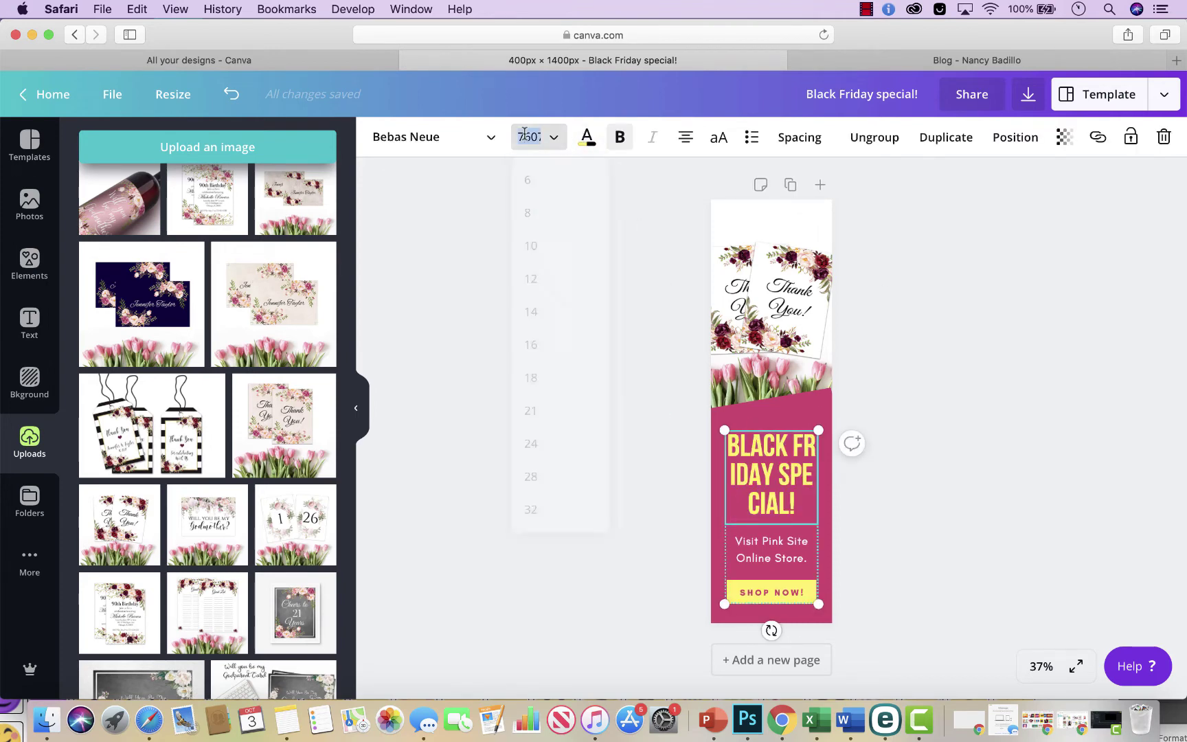
pyautogui.write('60')
pyautogui.press('Return')
pyautogui.click(865, 429)
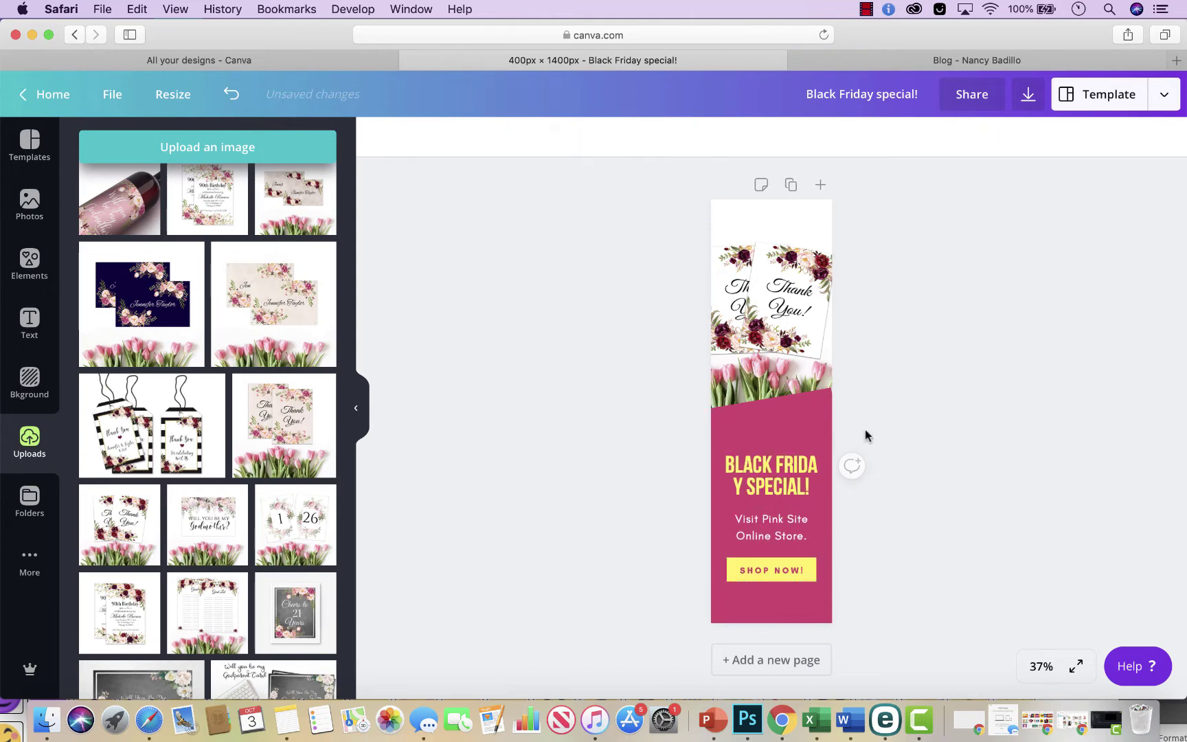
# Step: Shrink the Black Friday text group slightly and set its text size to 28
pyautogui.click(773, 481)
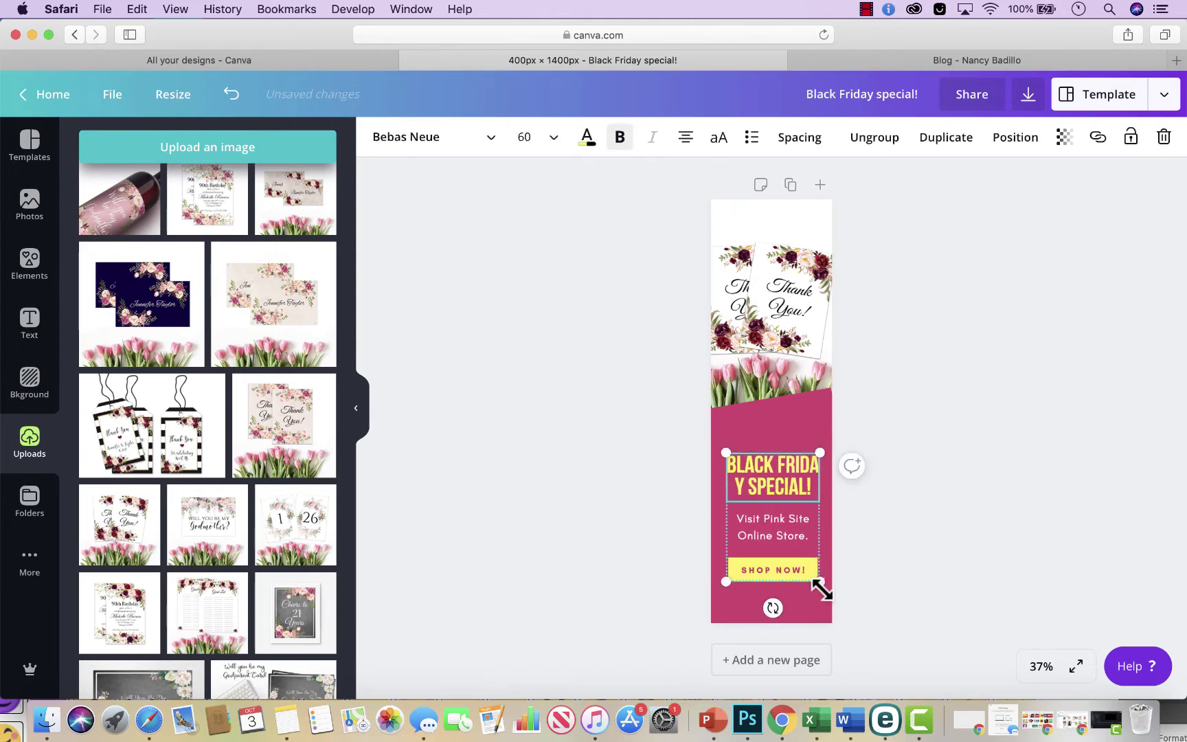
pyautogui.moveTo(820, 588)
pyautogui.mouseDown()
pyautogui.moveTo(874, 610)
pyautogui.moveTo(816, 576)
pyautogui.mouseUp()
pyautogui.doubleClick(774, 462)
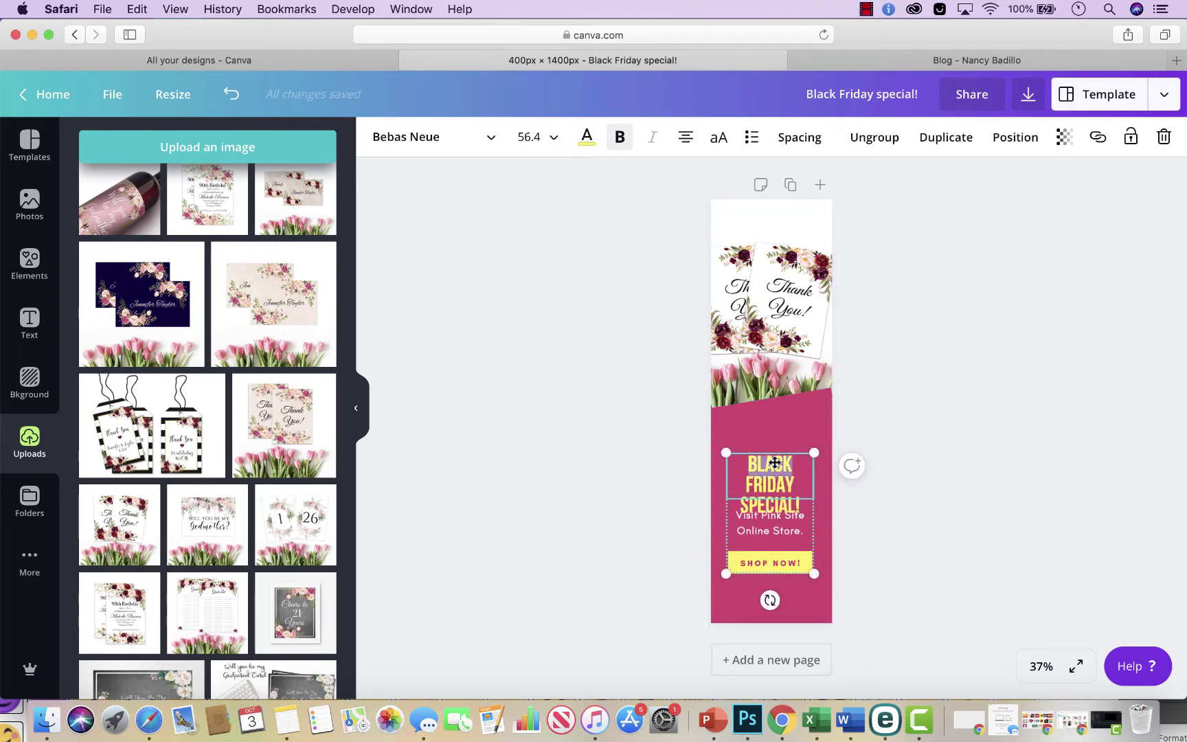
pyautogui.moveTo(801, 502); pyautogui.dragTo(736, 470)
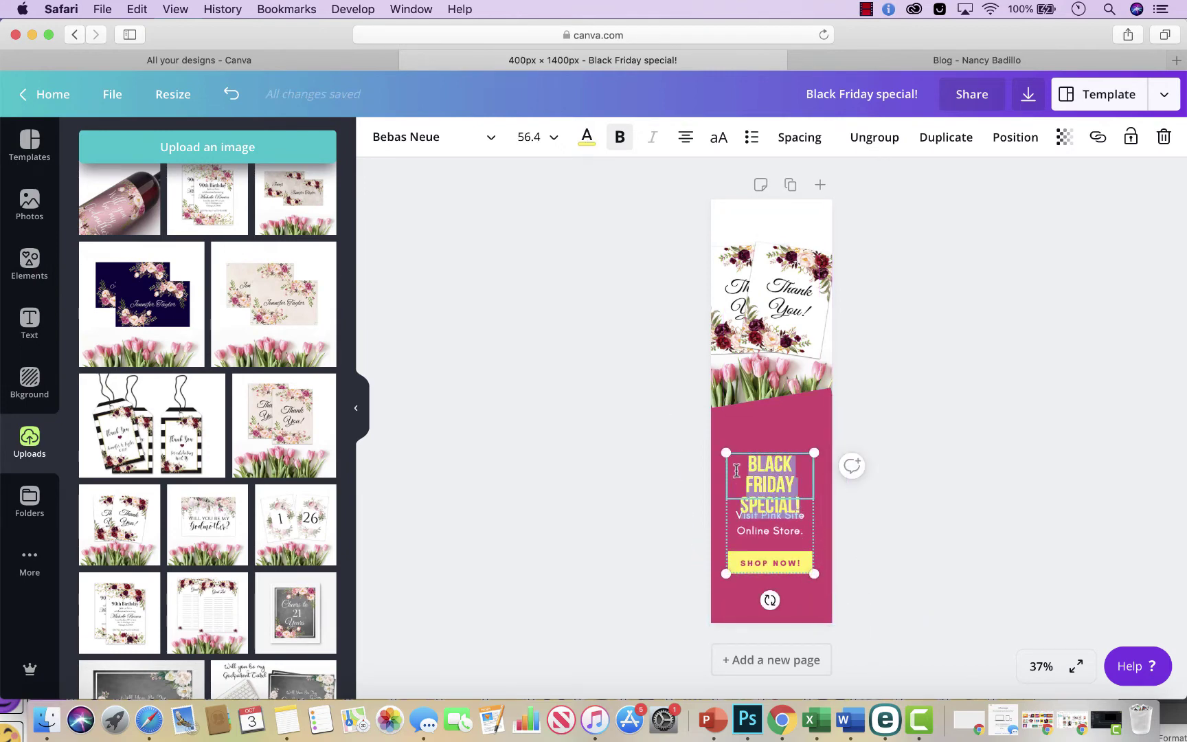
pyautogui.click(537, 140)
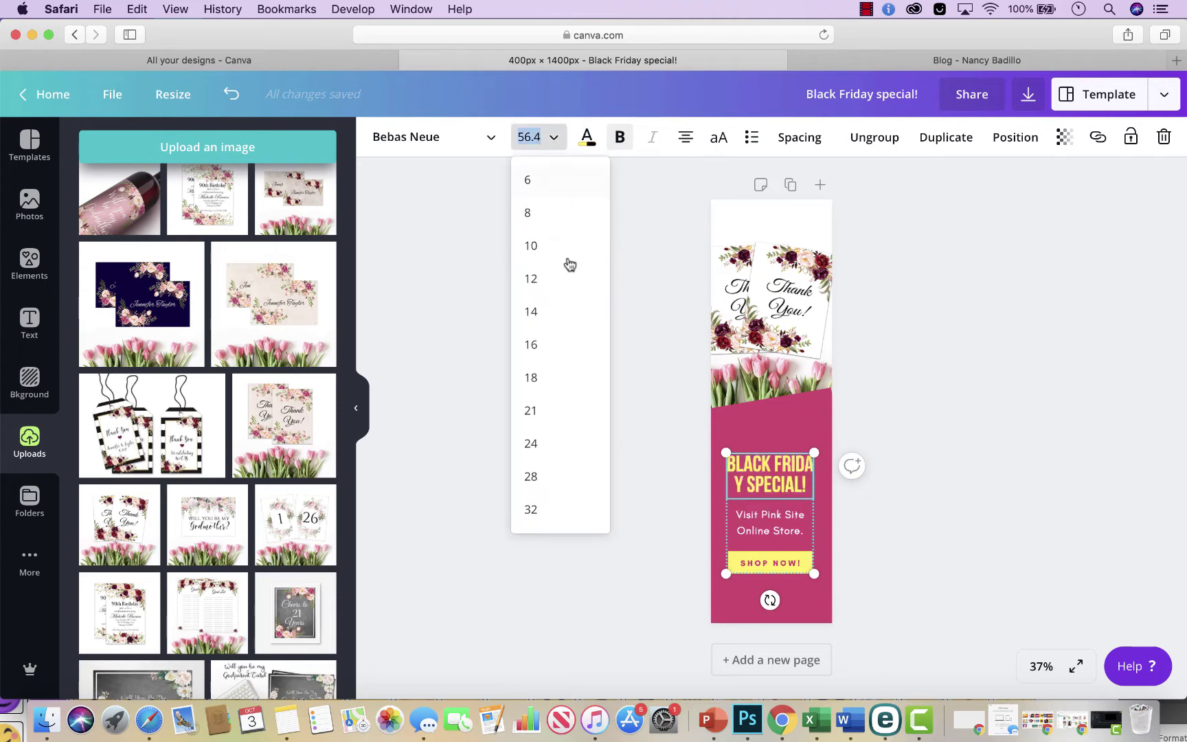
pyautogui.scroll(-3, 548, 313)
pyautogui.click(531, 318)
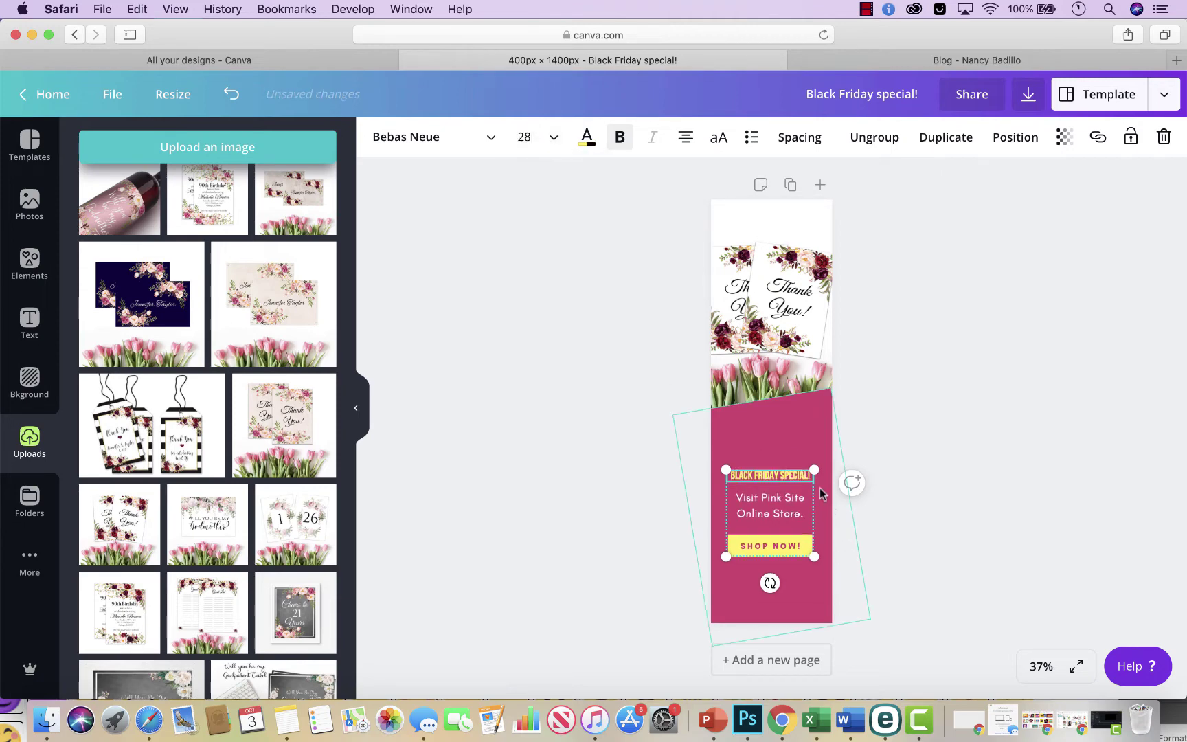
pyautogui.click(946, 407)
# Step: Move the text group up, wrap the headline onto three lines, enlarge the group and shift it left
pyautogui.moveTo(806, 484); pyautogui.dragTo(805, 443)
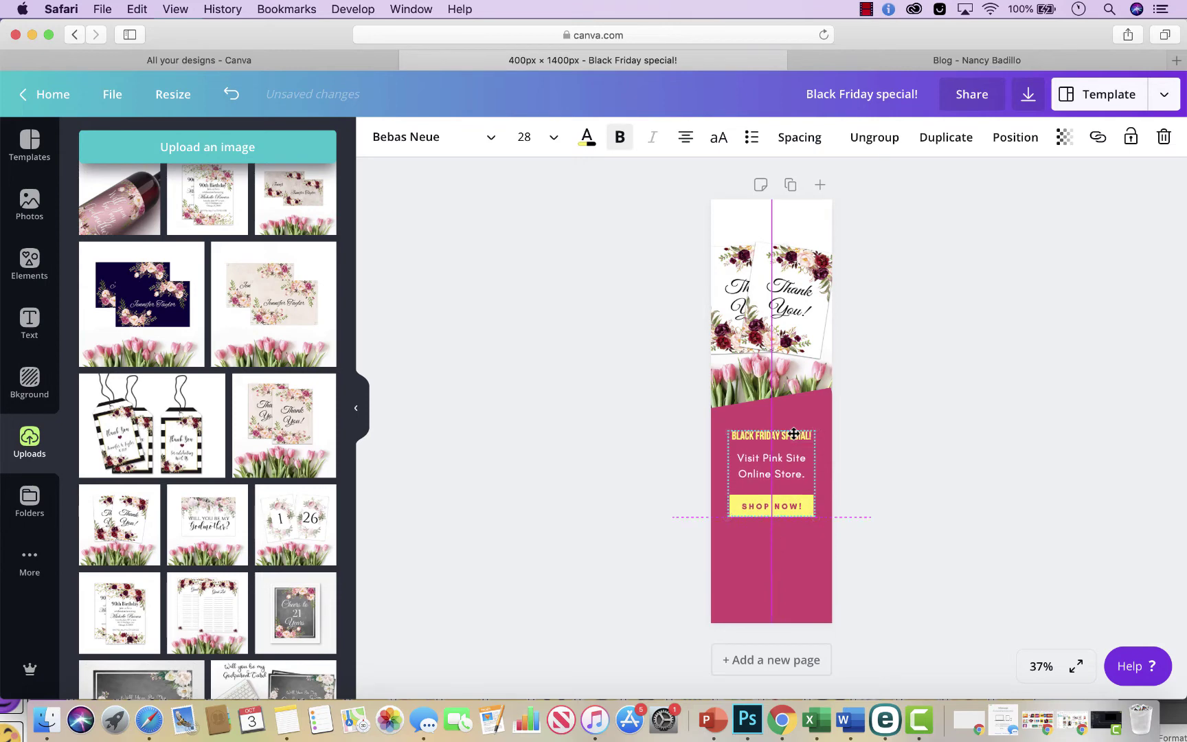
pyautogui.moveTo(818, 509); pyautogui.dragTo(793, 522)
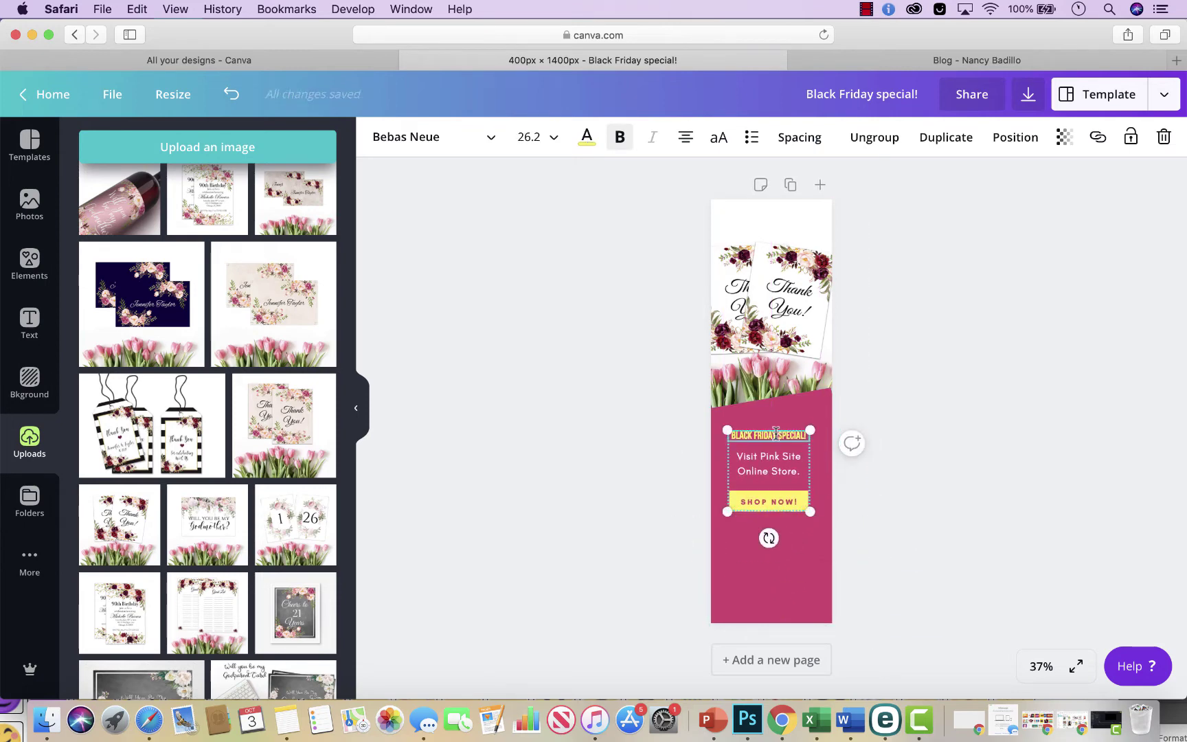
pyautogui.click(756, 440)
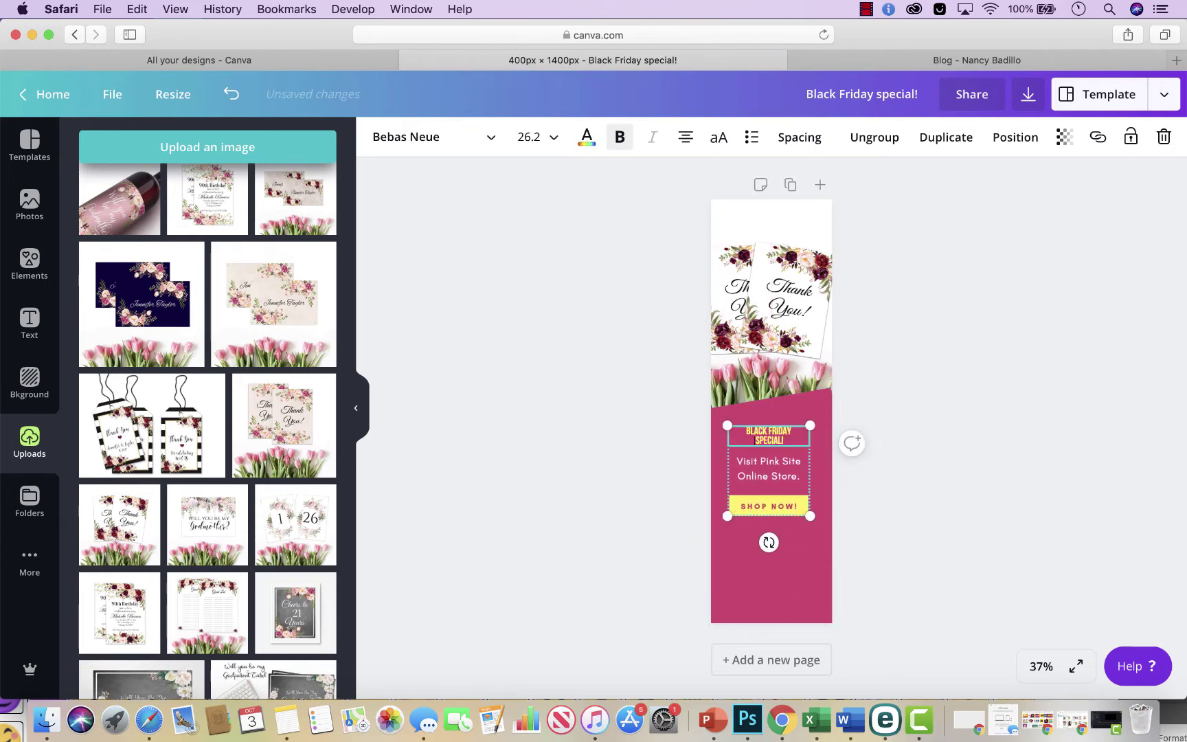
pyautogui.click(766, 432)
pyautogui.click(852, 435)
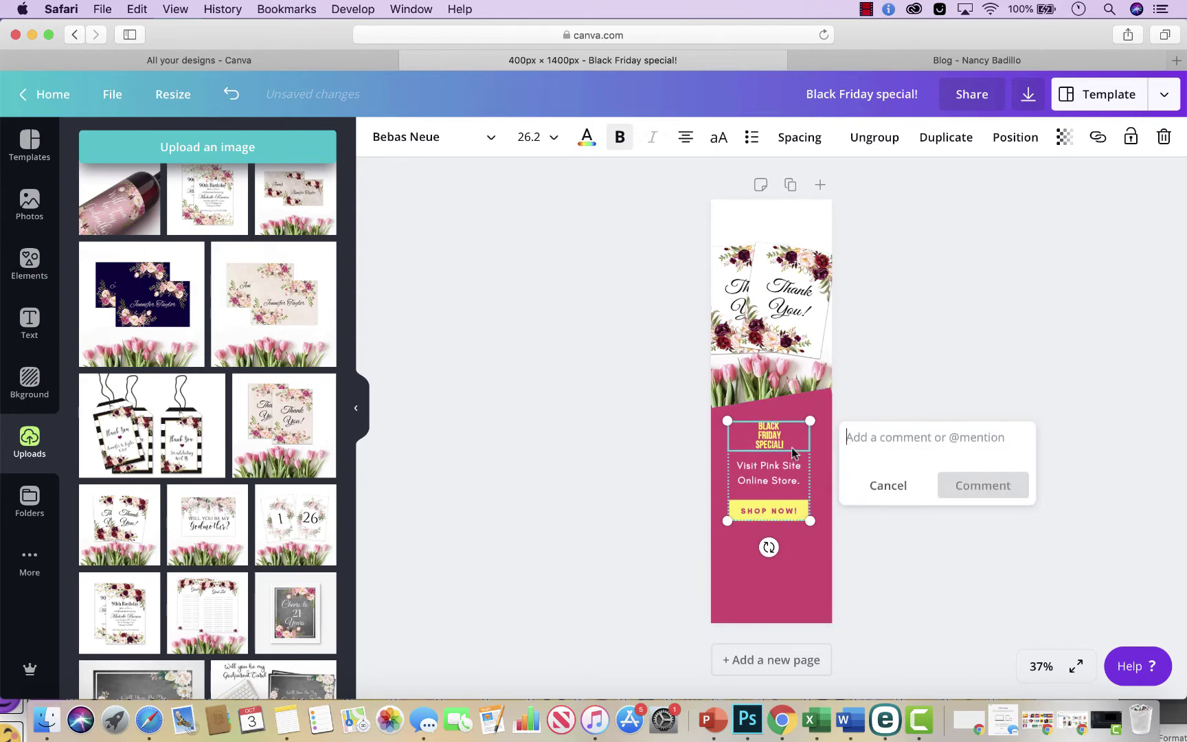
pyautogui.moveTo(812, 525); pyautogui.dragTo(870, 596)
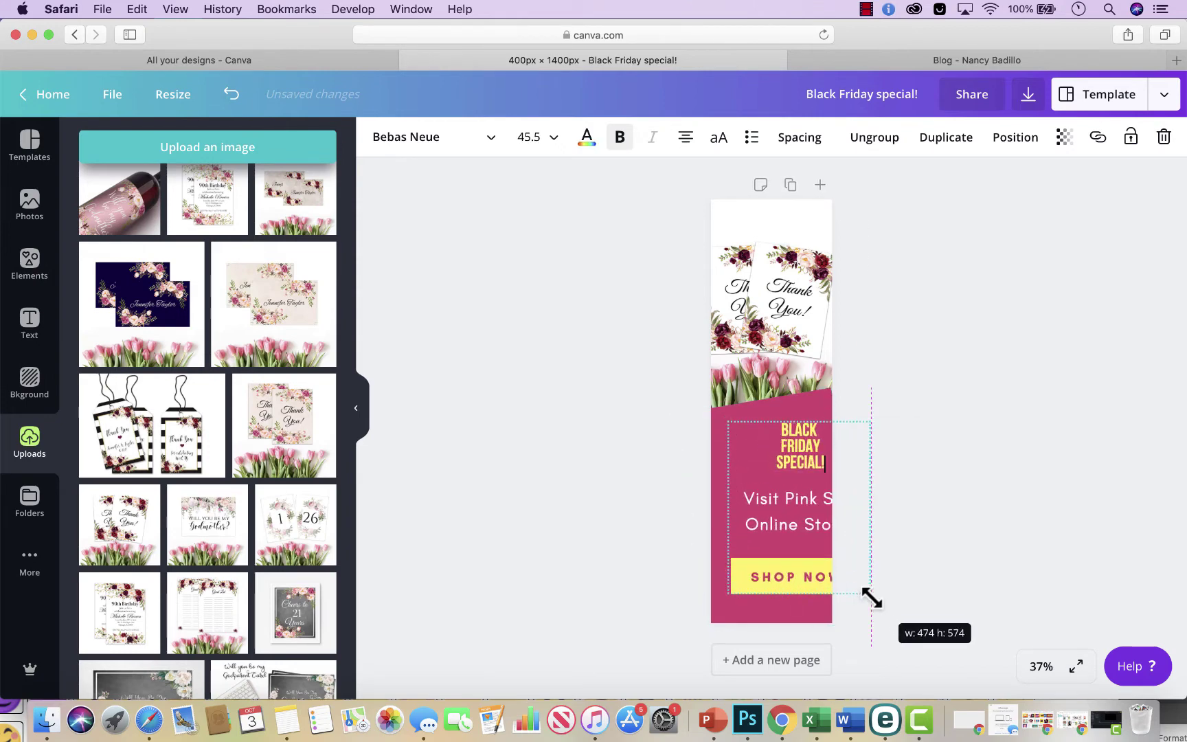
pyautogui.click(827, 418)
pyautogui.click(812, 466)
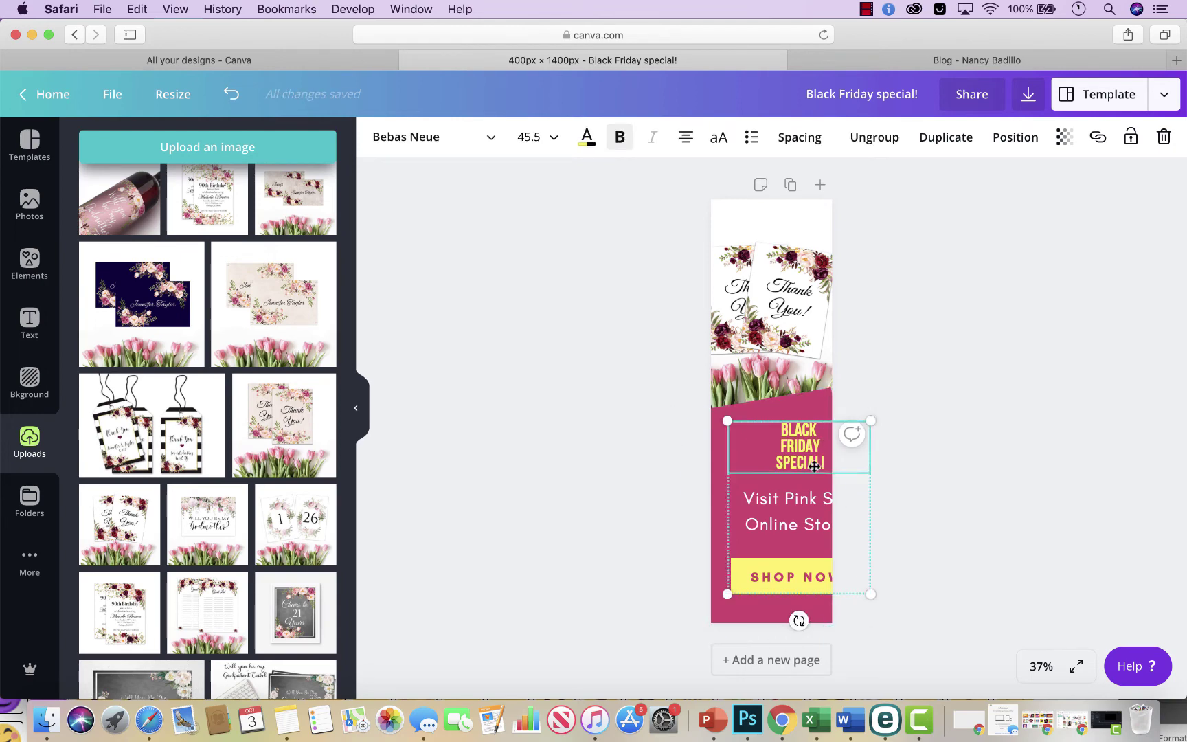
pyautogui.moveTo(811, 467); pyautogui.dragTo(784, 467)
# Step: Set the BLACK FRIDAY SPECIAL! headline to 60, then 65, and centre the text group on the pink panel
pyautogui.click(971, 422)
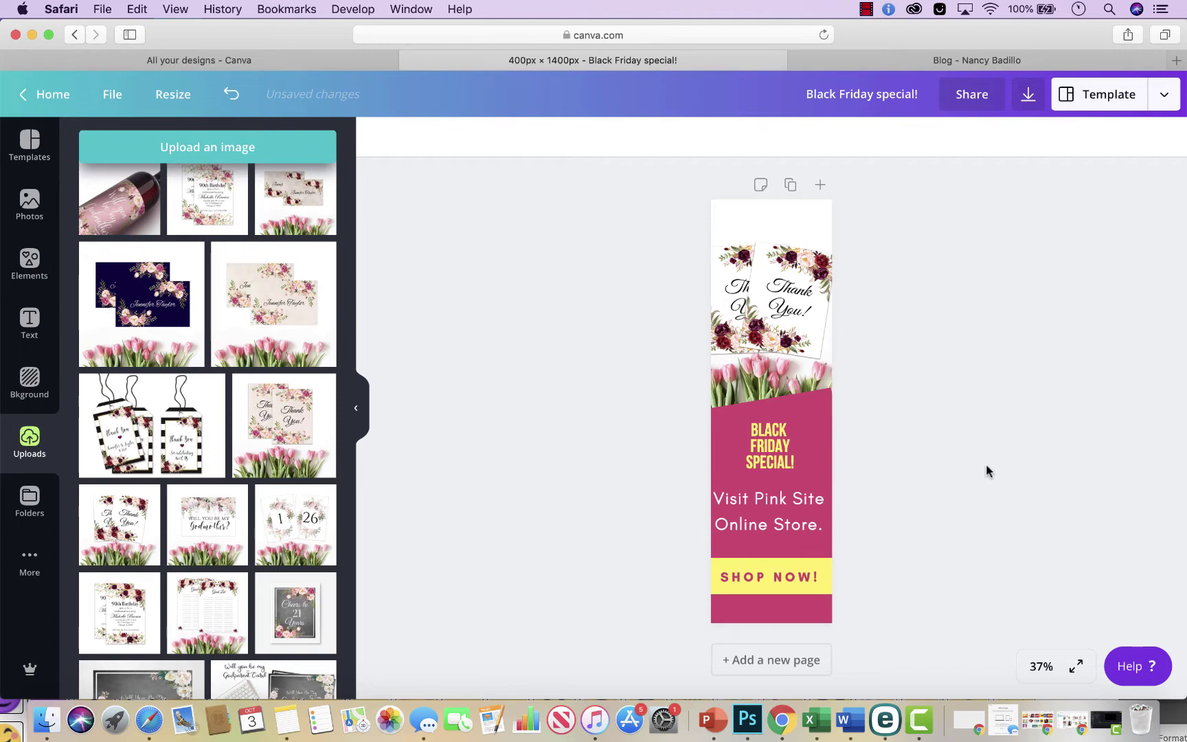
pyautogui.click(801, 461)
pyautogui.click(801, 462)
pyautogui.moveTo(769, 462); pyautogui.dragTo(738, 435)
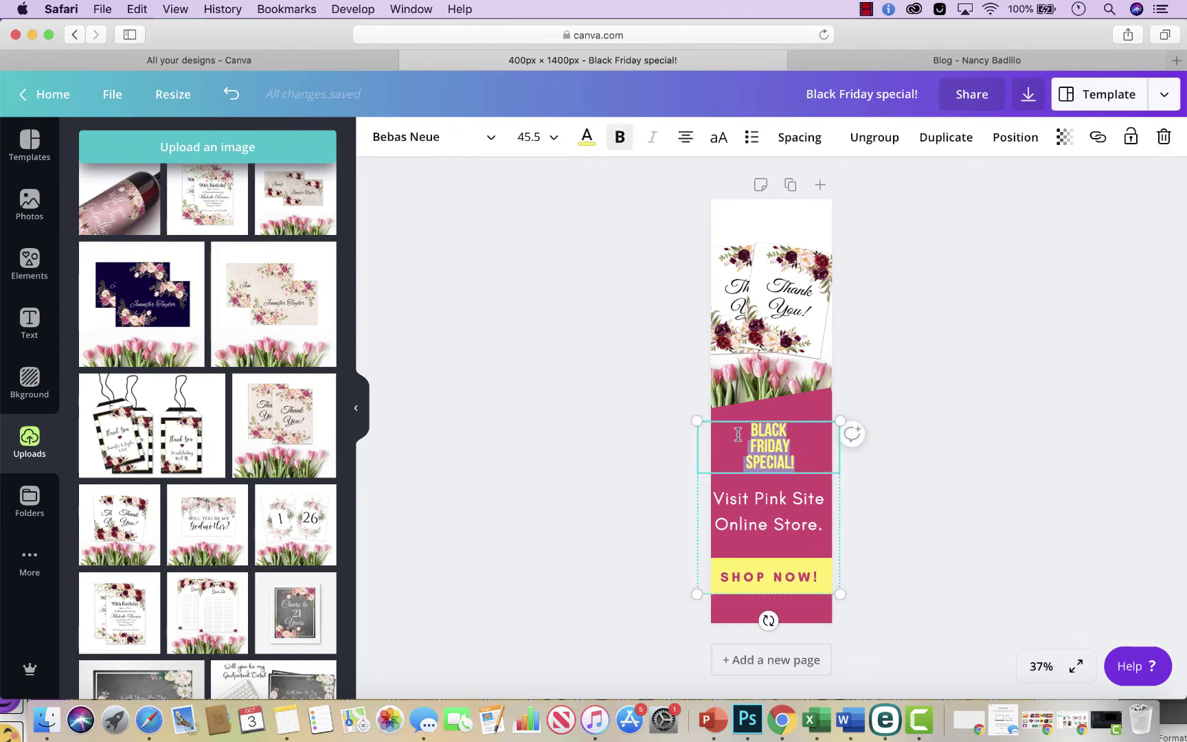
pyautogui.click(538, 136)
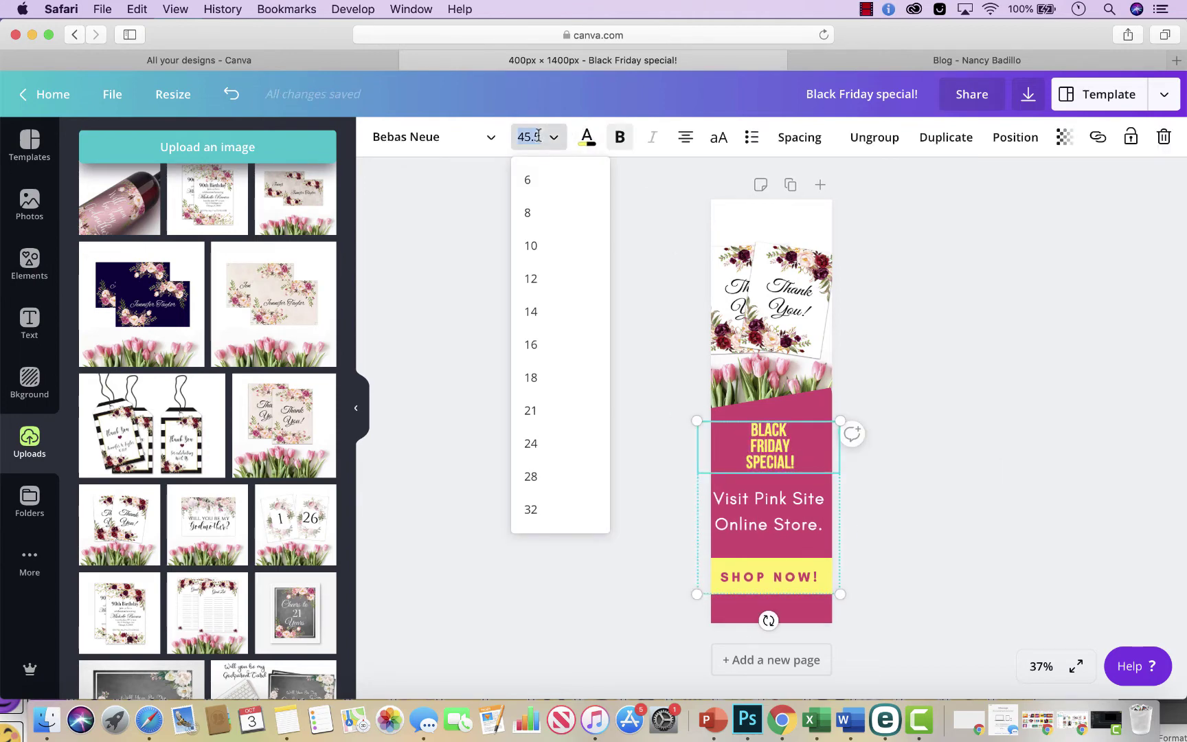
pyautogui.press('Return')
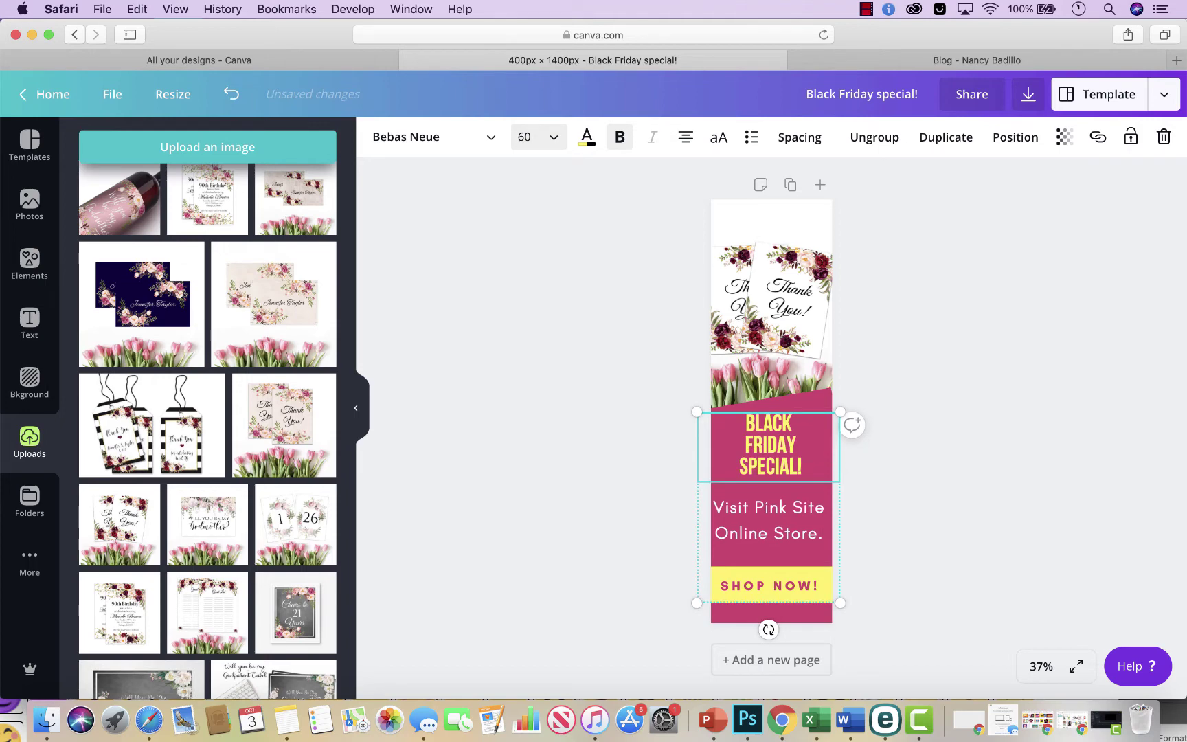
pyautogui.click(542, 141)
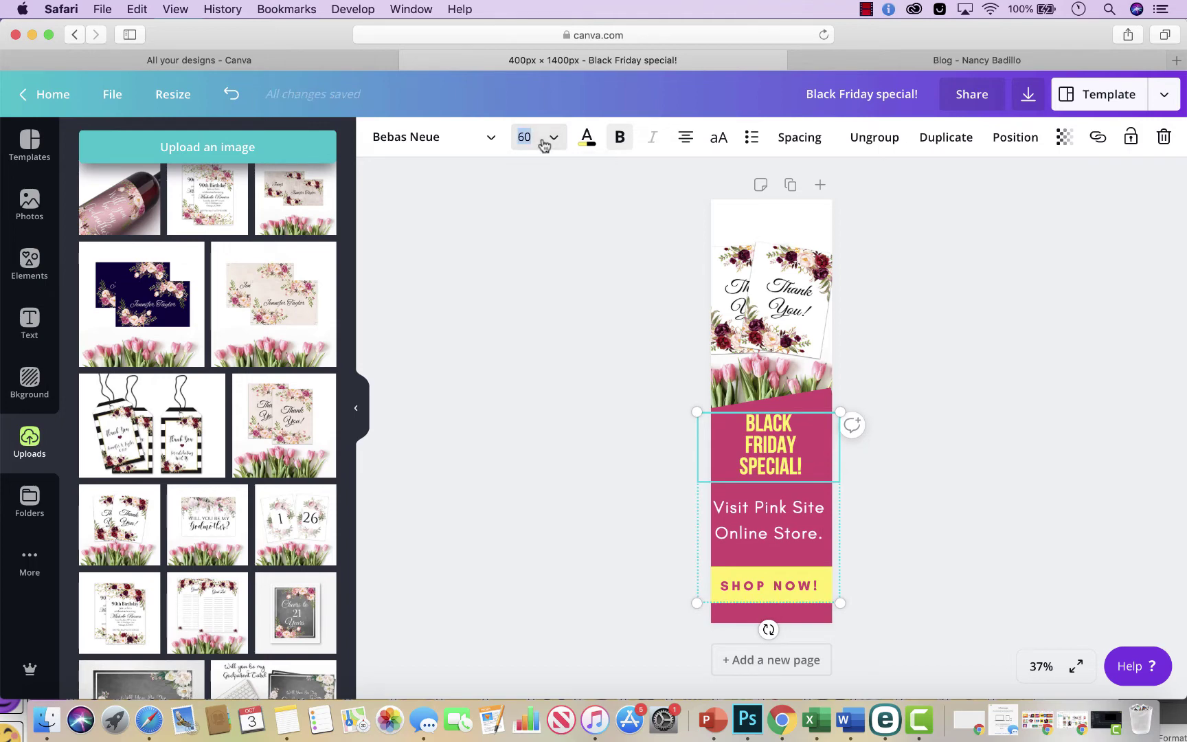
pyautogui.press('Return')
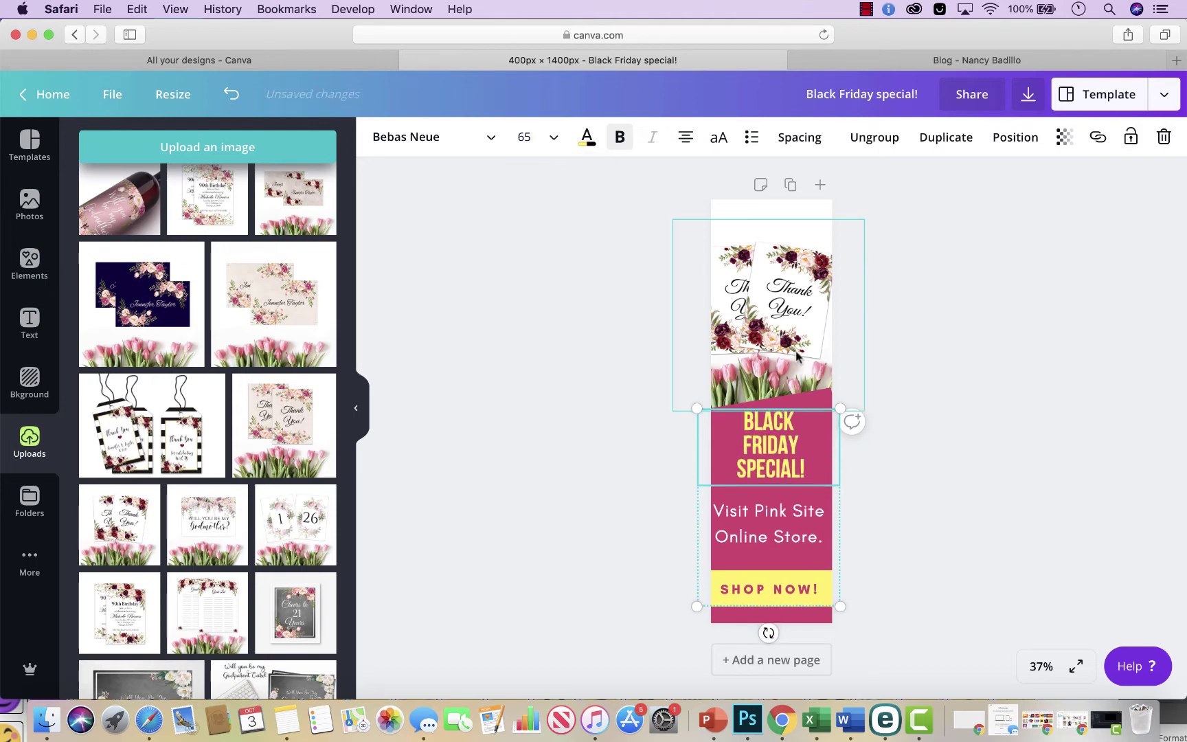
pyautogui.moveTo(754, 462); pyautogui.dragTo(755, 463)
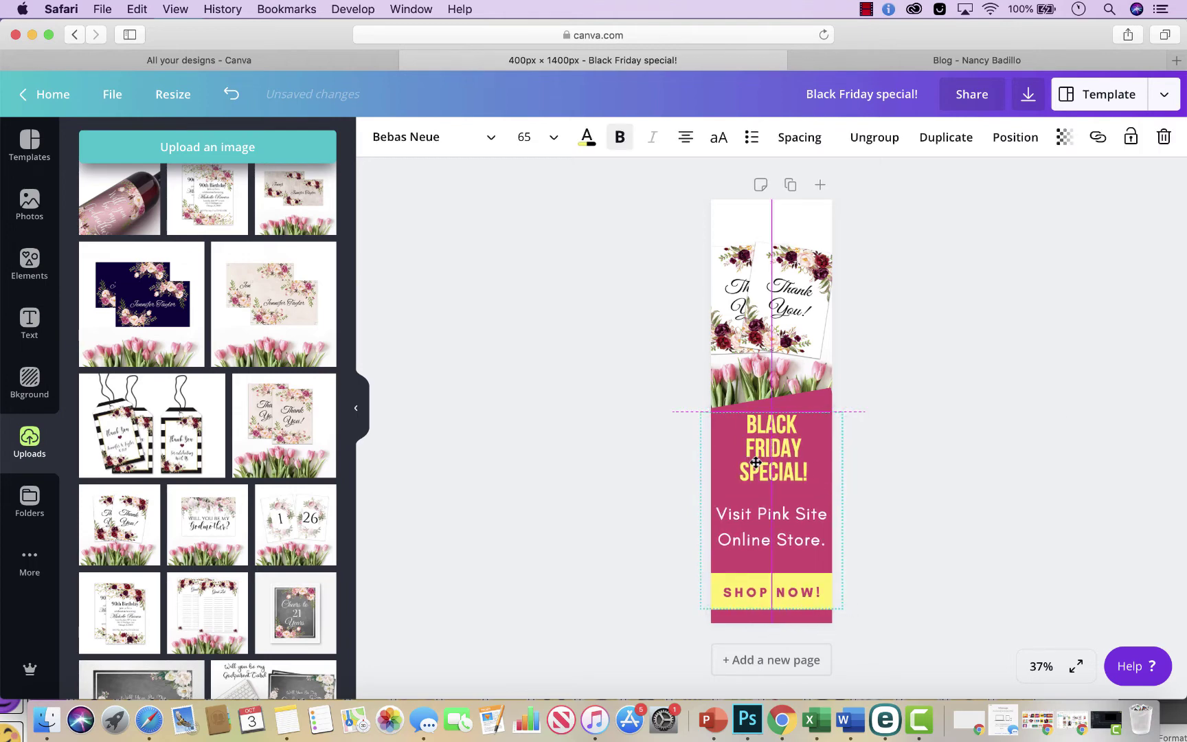
pyautogui.click(1034, 419)
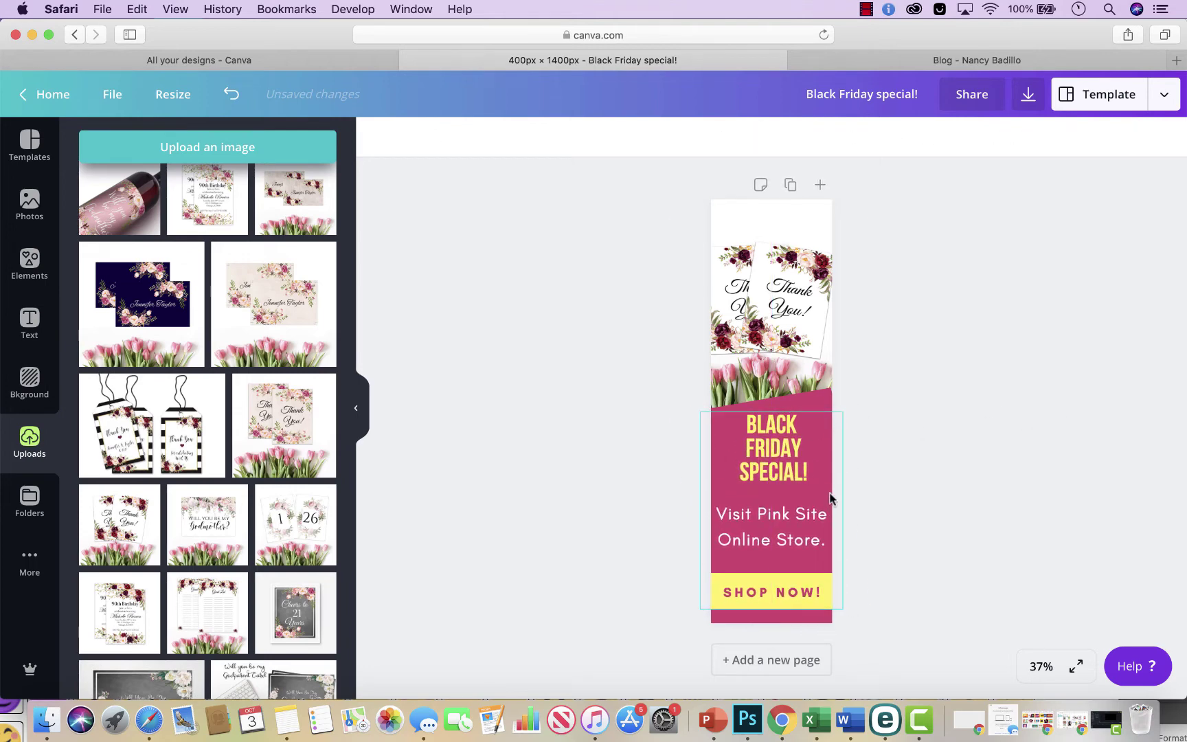
pyautogui.click(770, 427)
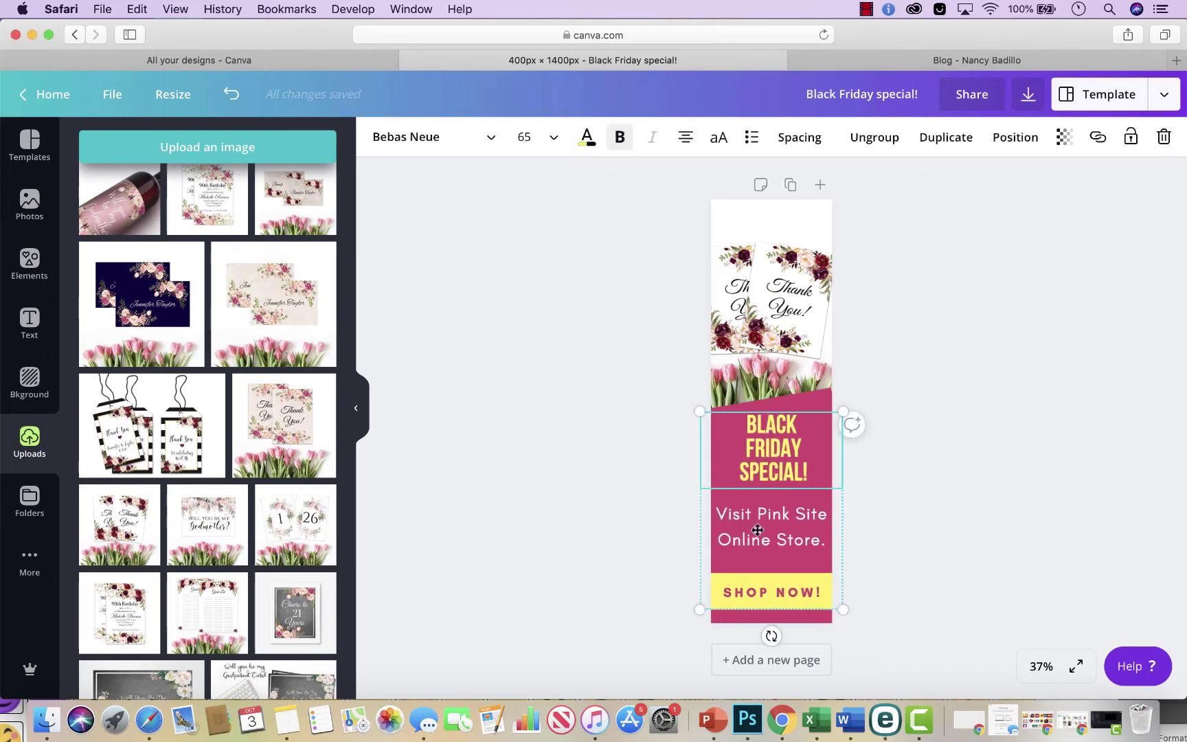
# Step: Change the yellow SHOP NOW! button box to white
pyautogui.click(729, 557)
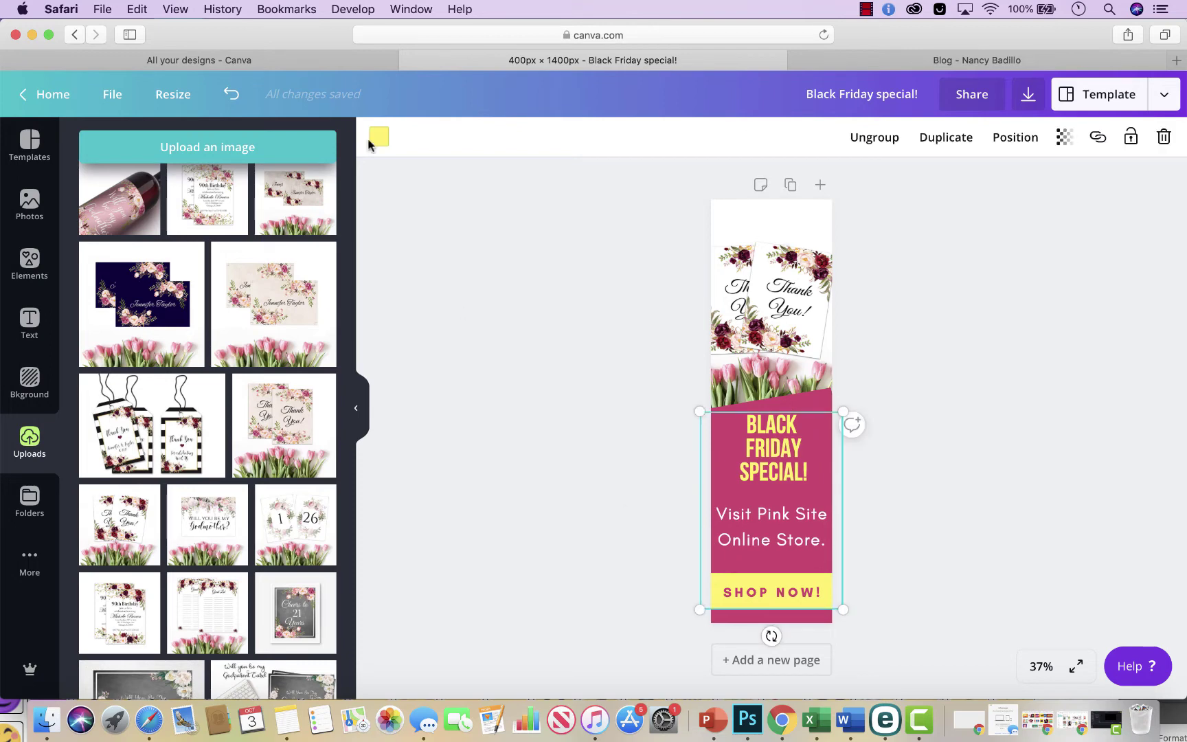
pyautogui.click(378, 138)
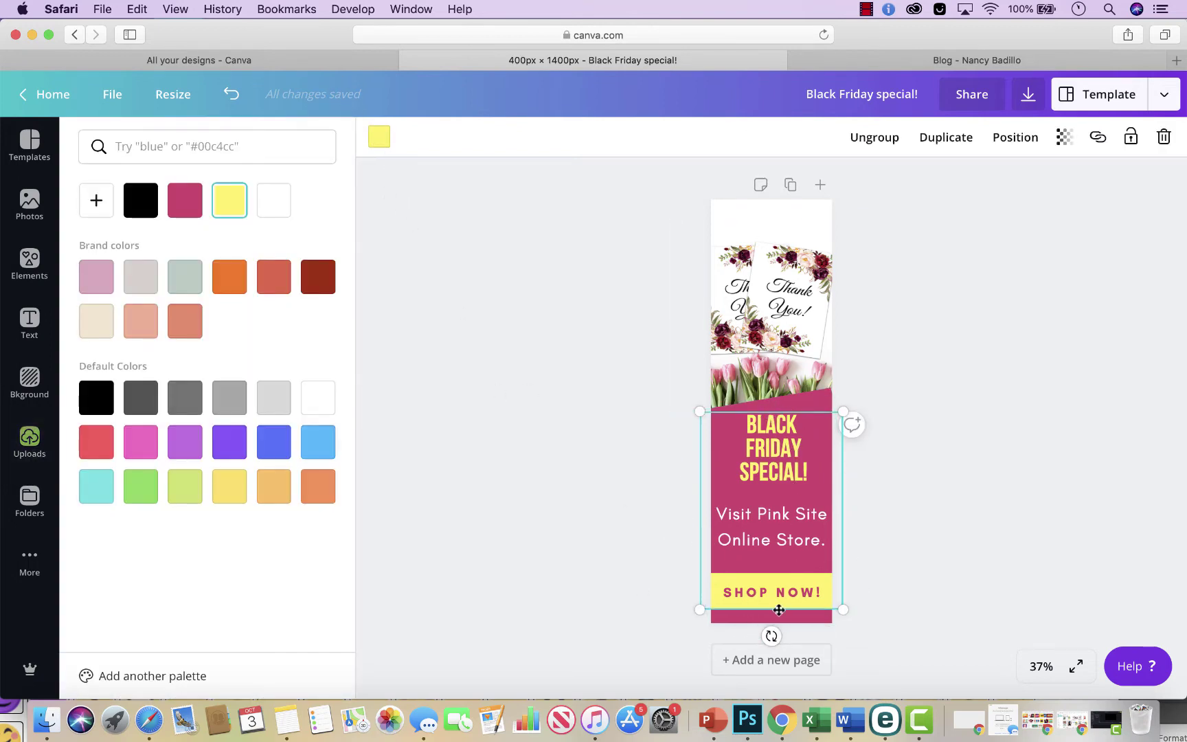
pyautogui.click(275, 210)
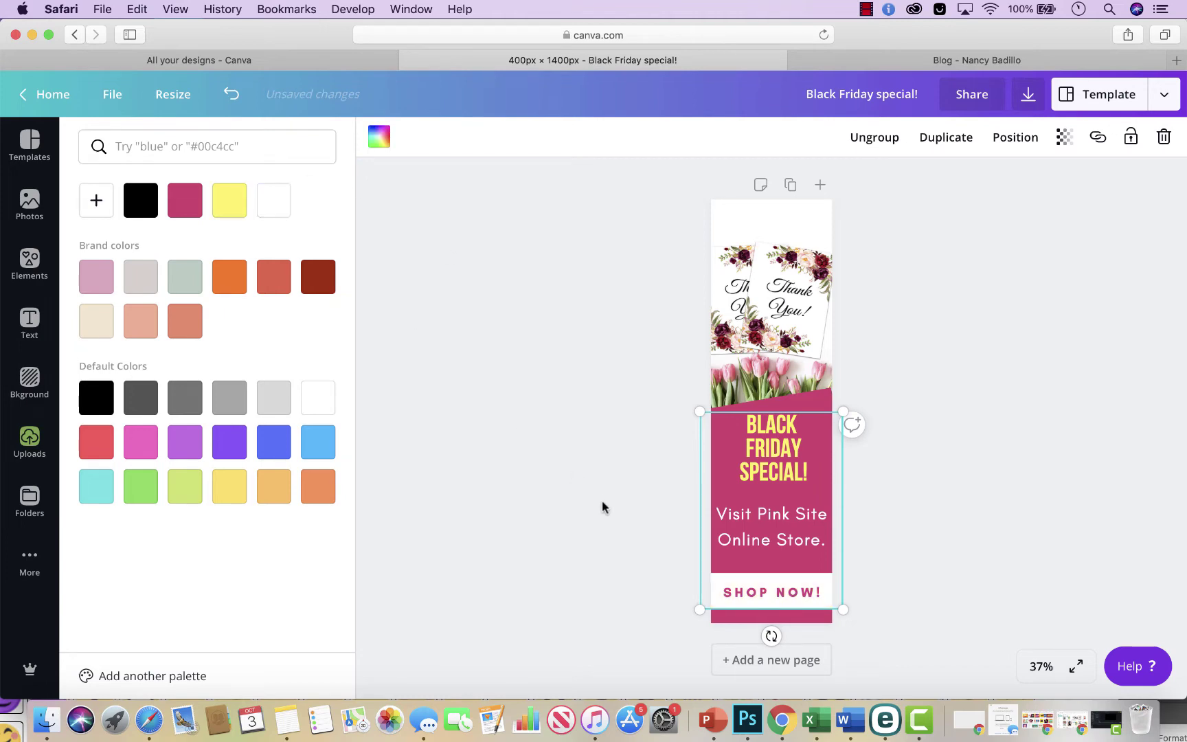
pyautogui.click(628, 532)
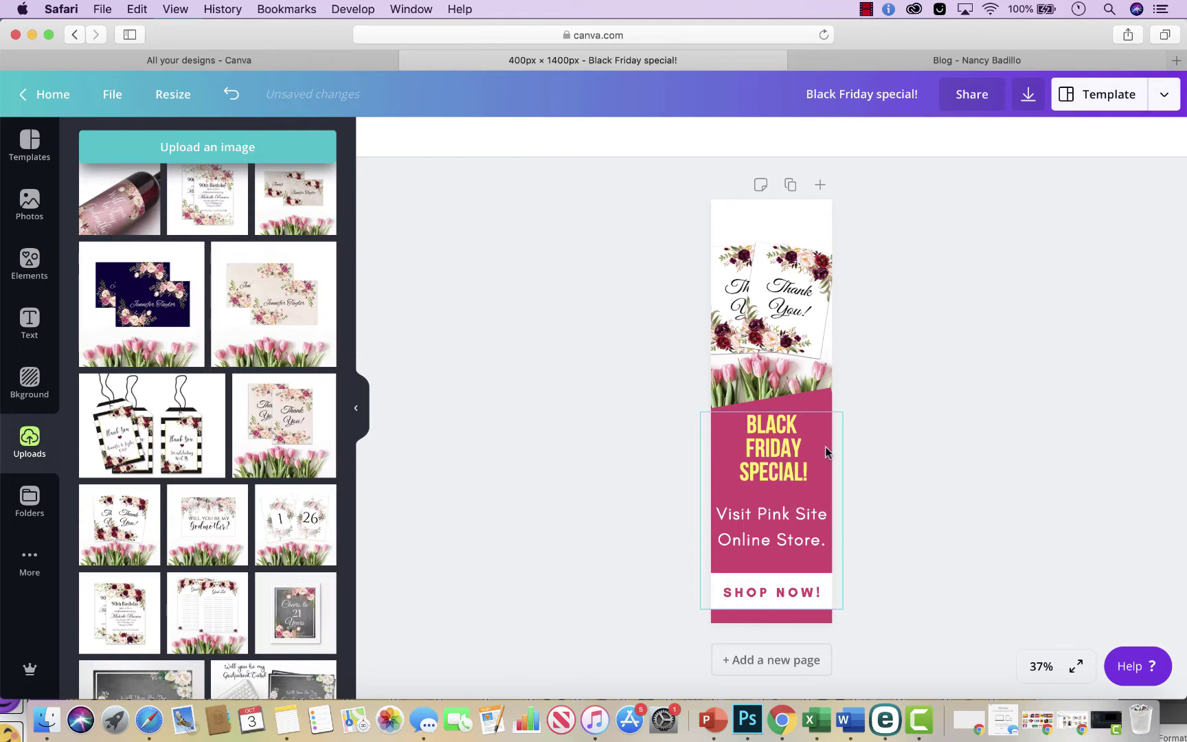
# Step: Try several colours on the BLACK FRIDAY SPECIAL! headline and settle on cream
pyautogui.click(789, 439)
pyautogui.click(590, 141)
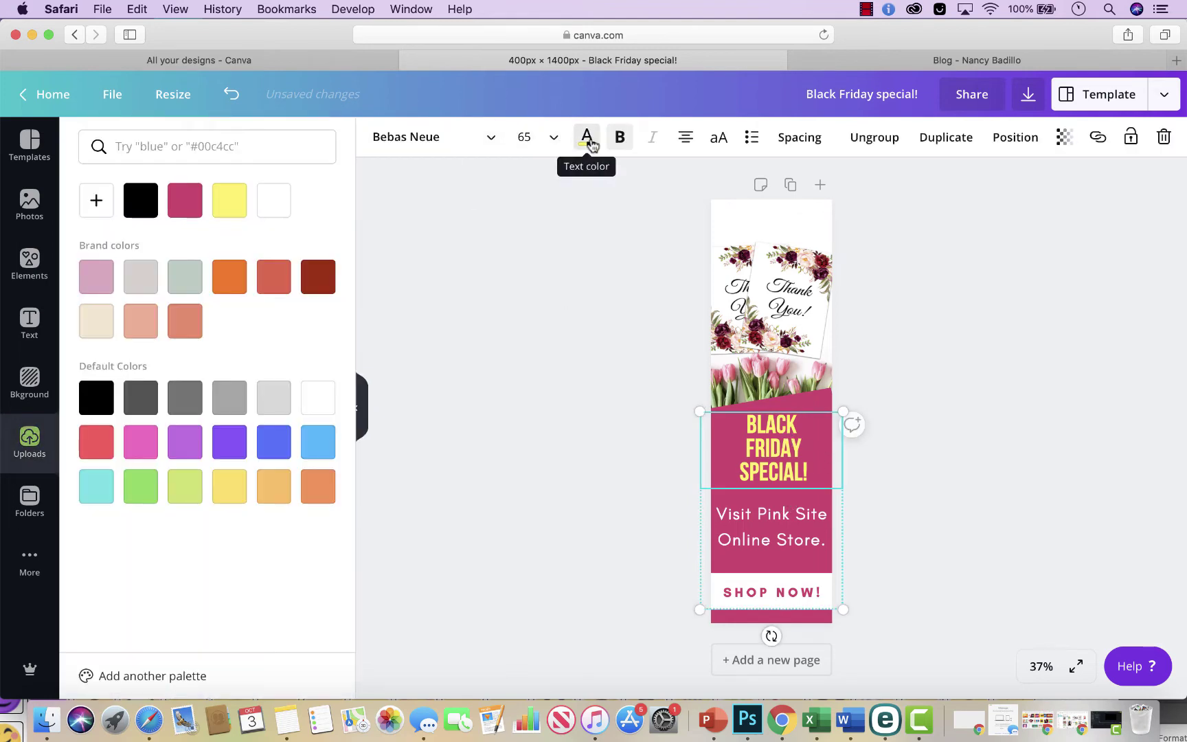
pyautogui.click(142, 202)
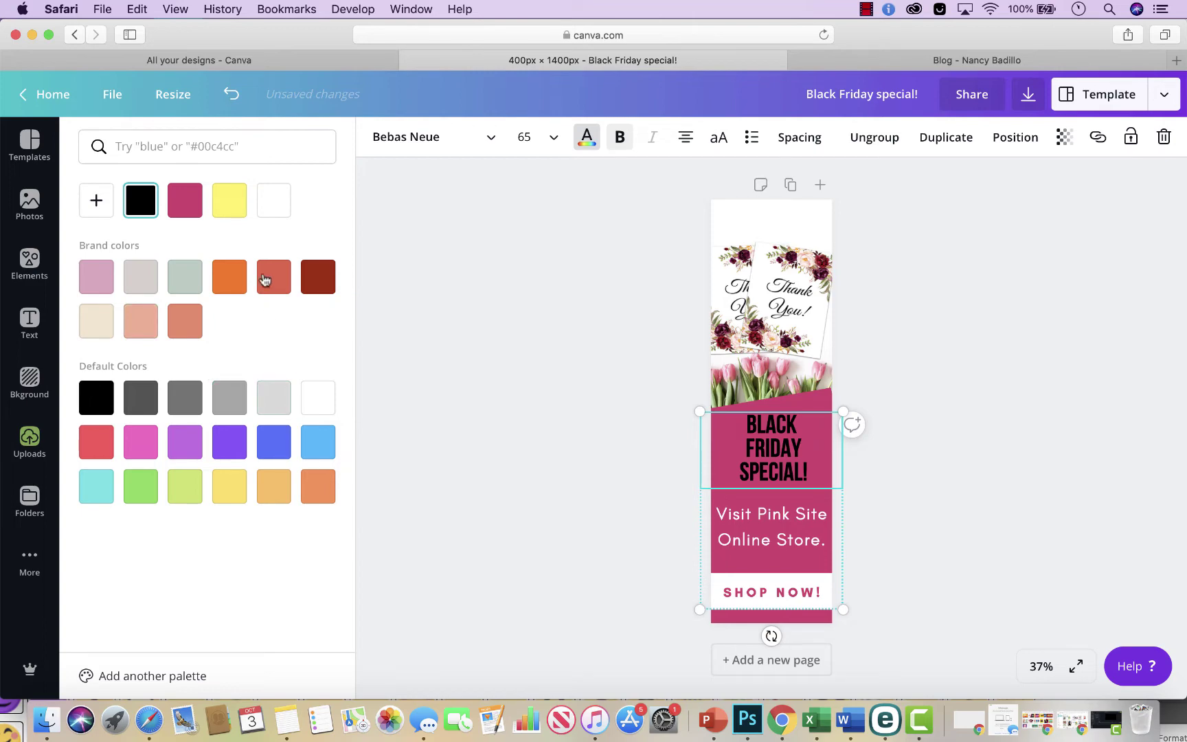
pyautogui.click(184, 283)
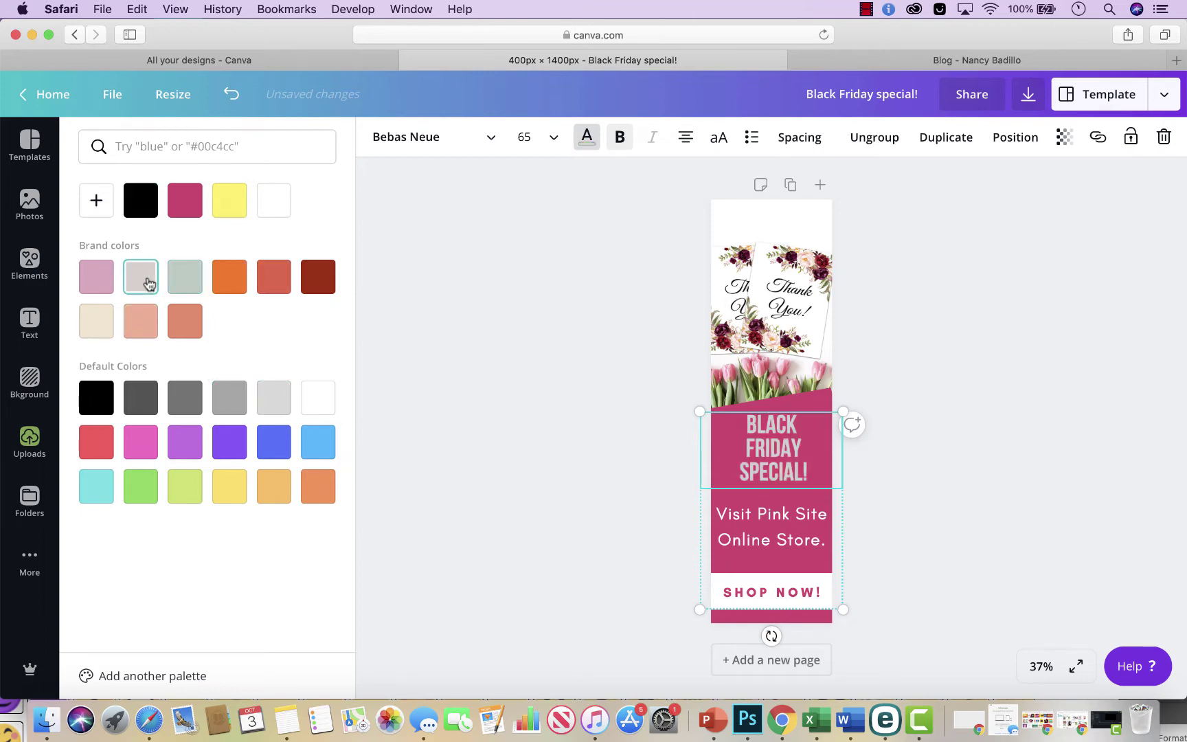
pyautogui.click(97, 277)
pyautogui.click(96, 331)
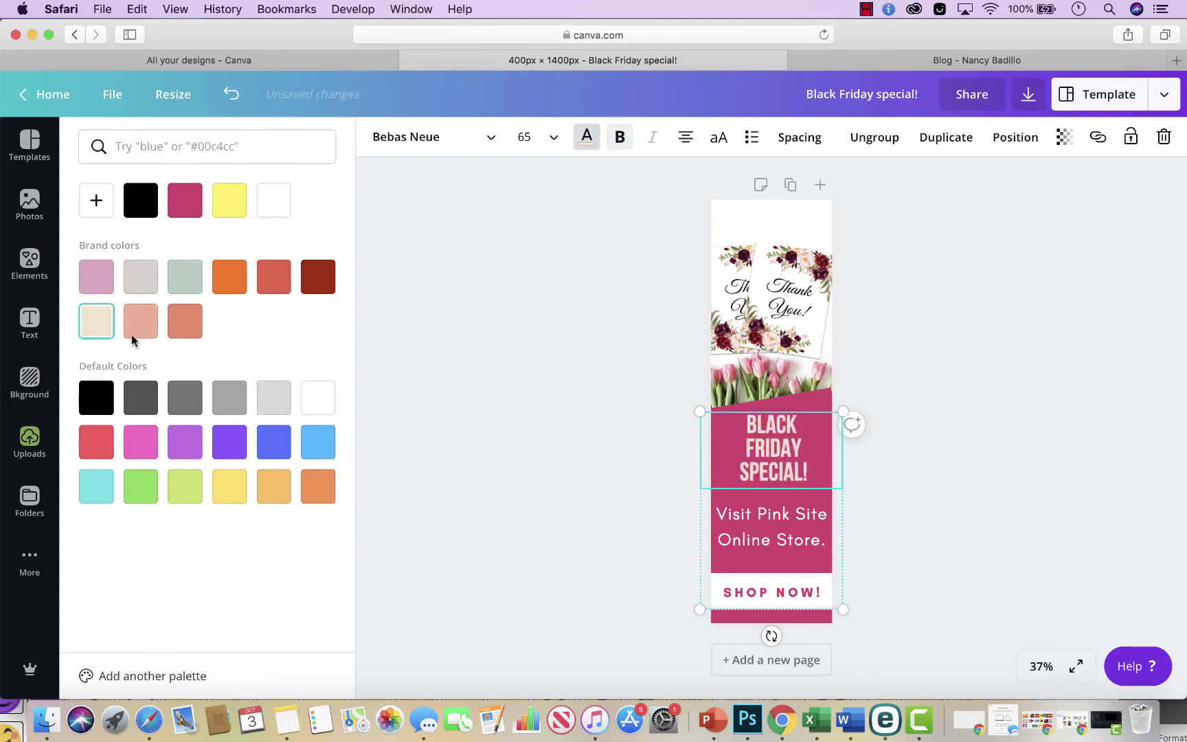
# Step: Enlarge the text group slightly, bringing the headline to size 68.4, and reposition it on the pink panel
pyautogui.moveTo(699, 410)
pyautogui.mouseDown()
pyautogui.moveTo(673, 402)
pyautogui.moveTo(691, 404)
pyautogui.mouseUp()
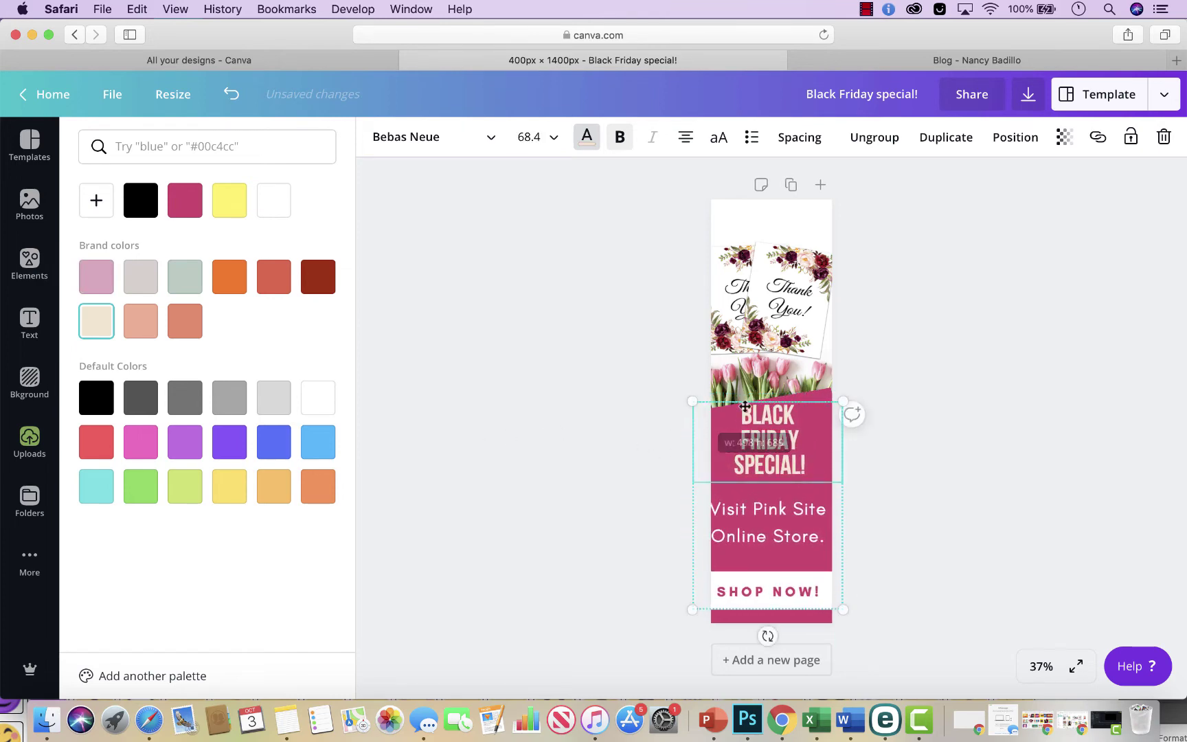
pyautogui.moveTo(783, 432)
pyautogui.mouseDown()
pyautogui.moveTo(783, 453)
pyautogui.moveTo(787, 437)
pyautogui.mouseUp()
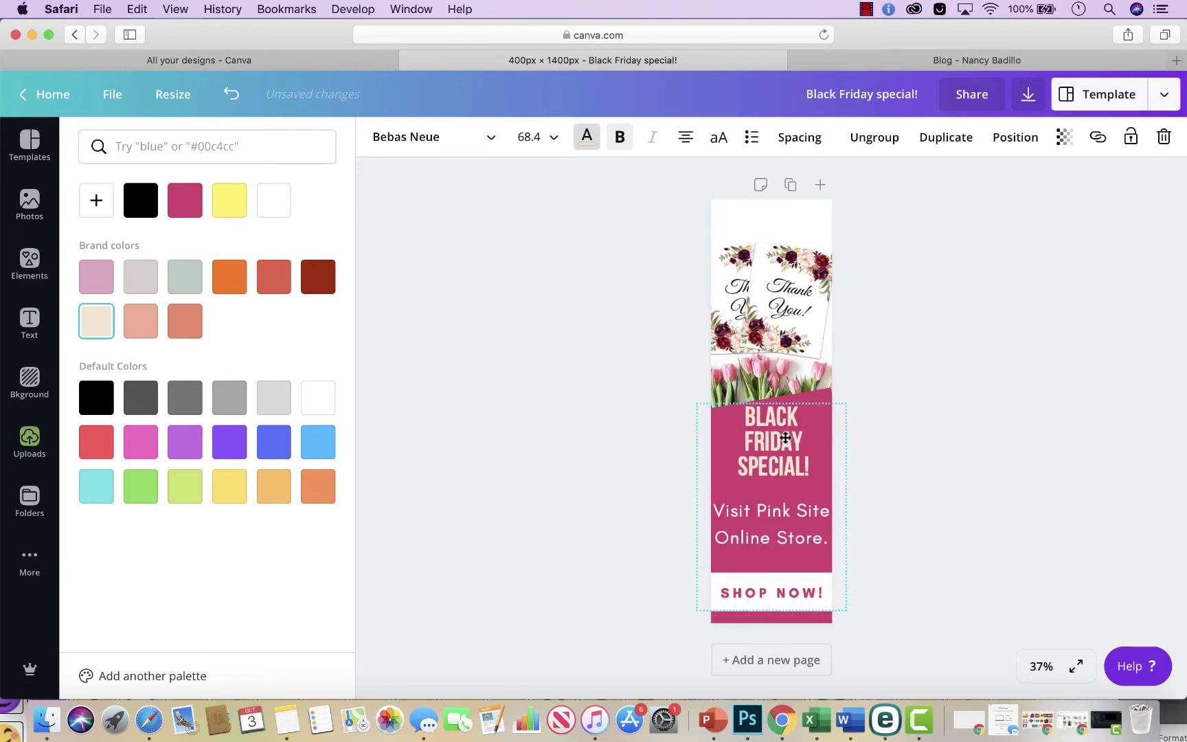
pyautogui.click(970, 413)
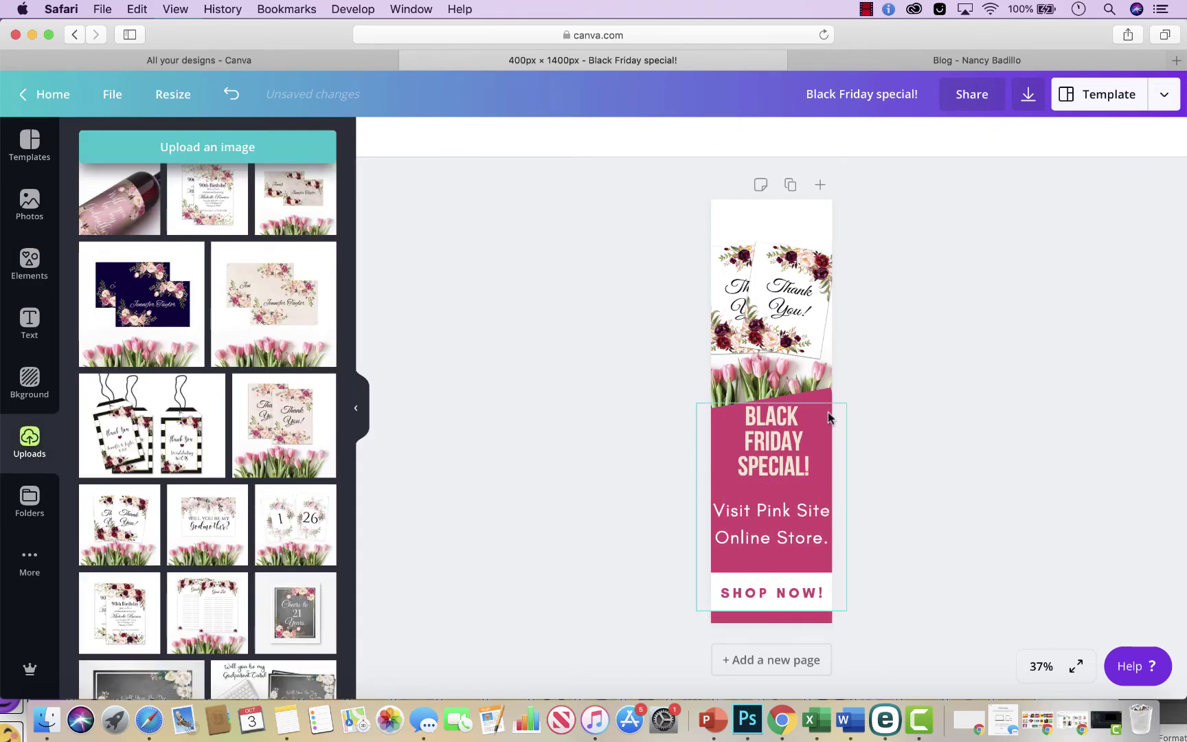
pyautogui.click(782, 451)
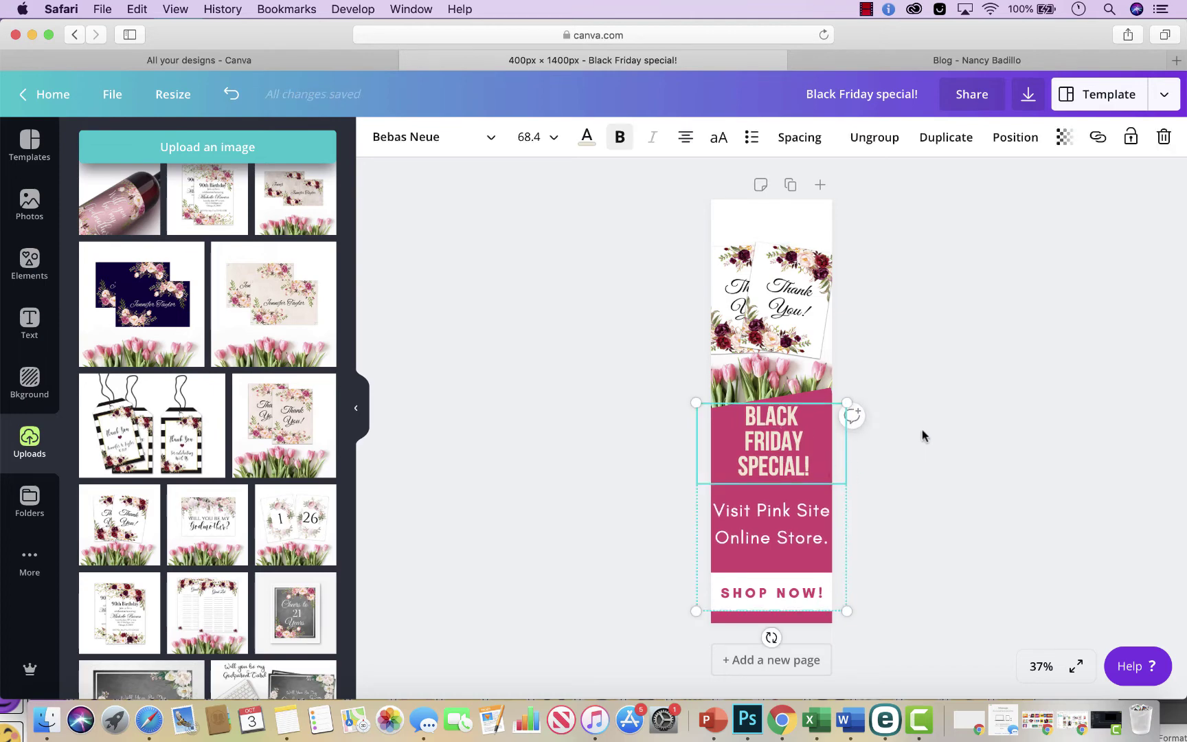
# Step: Replace 'Visit Pink Site Online Store.' with 'Hurry Specials End Soon!'
pyautogui.click(790, 507)
pyautogui.doubleClick(790, 506)
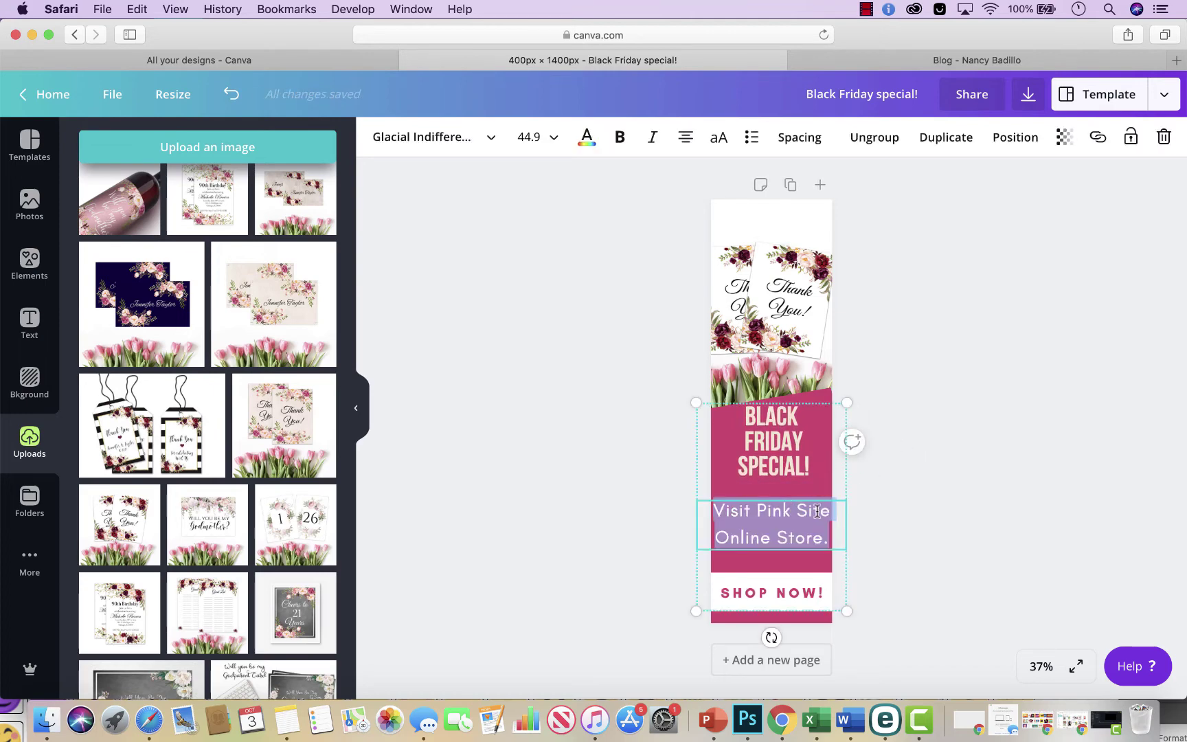
pyautogui.write('Cli')
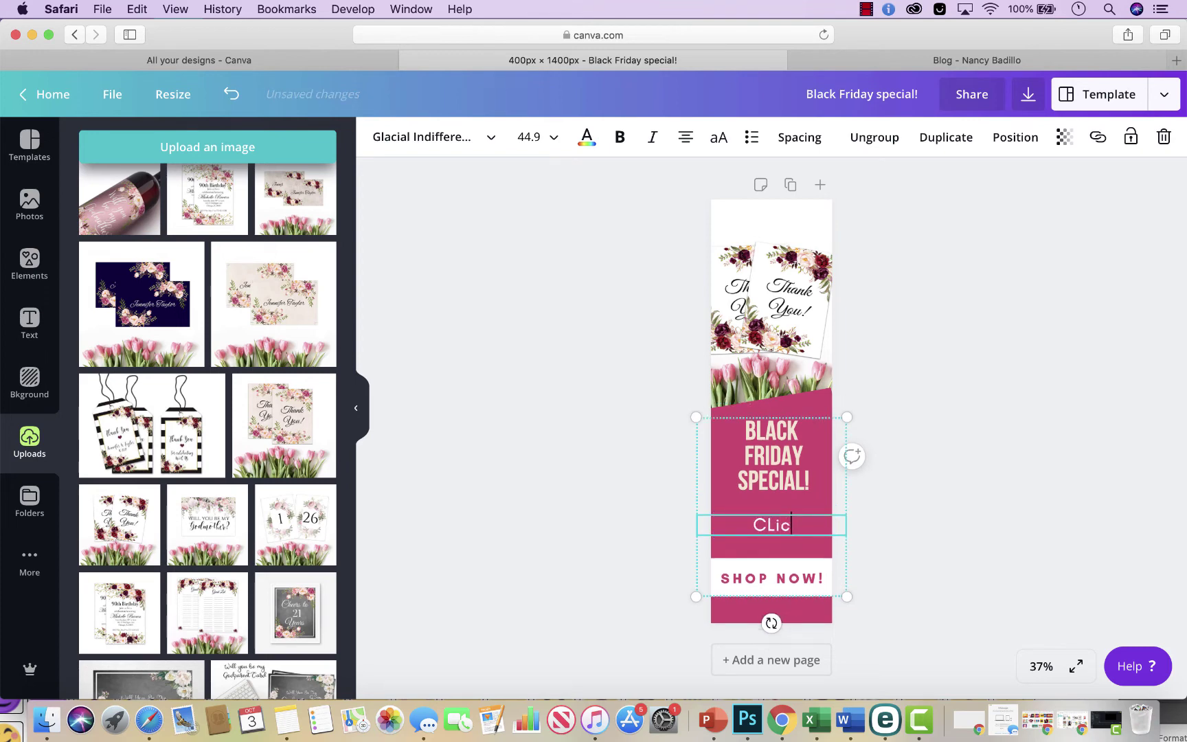
pyautogui.press('BackSpace')
pyautogui.press('BackSpace')
pyautogui.press('BackSpace')
pyautogui.write('Ends')
pyautogui.press('BackSpace')
pyautogui.press('BackSpace')
pyautogui.press('BackSpace')
pyautogui.press('BackSpace')
pyautogui.write('Hurry spe')
pyautogui.press('BackSpace')
pyautogui.press('BackSpace')
pyautogui.press('BackSpace')
pyautogui.press('BackSpace')
pyautogui.write('Specia')
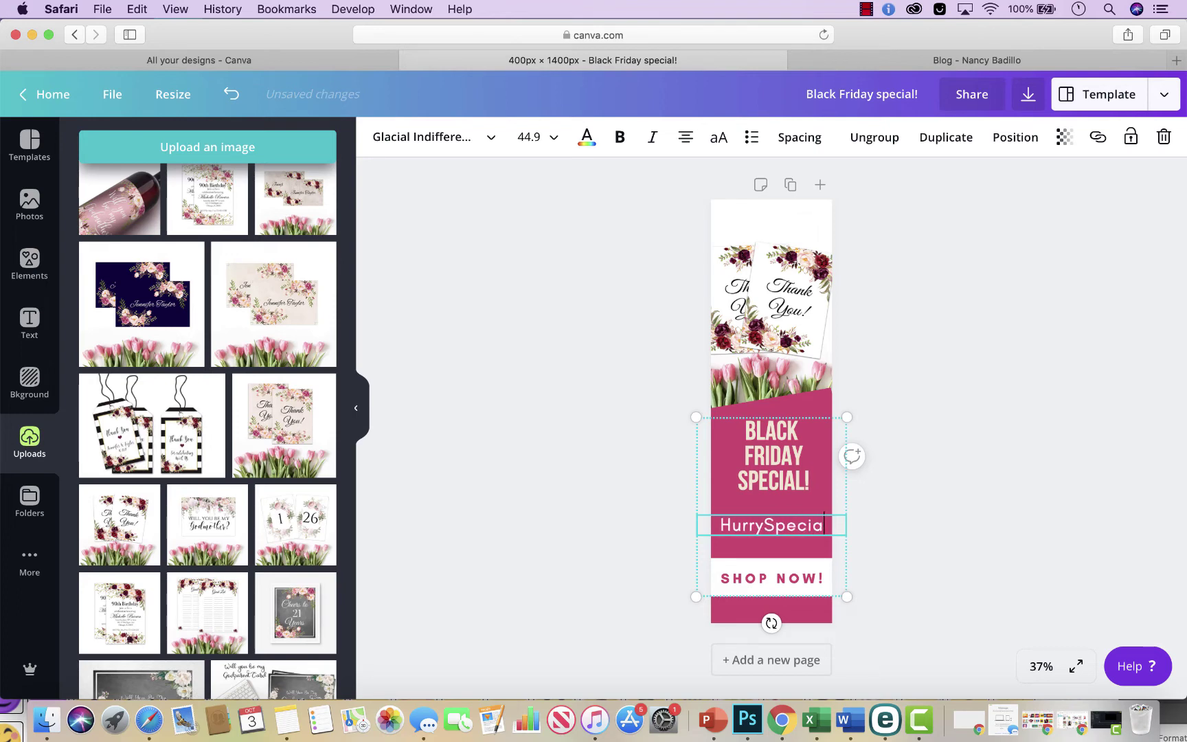
pyautogui.press('BackSpace')
pyautogui.press('BackSpace')
pyautogui.press('BackSpace')
pyautogui.press('BackSpace')
pyautogui.press('BackSpace')
pyautogui.press('BackSpace')
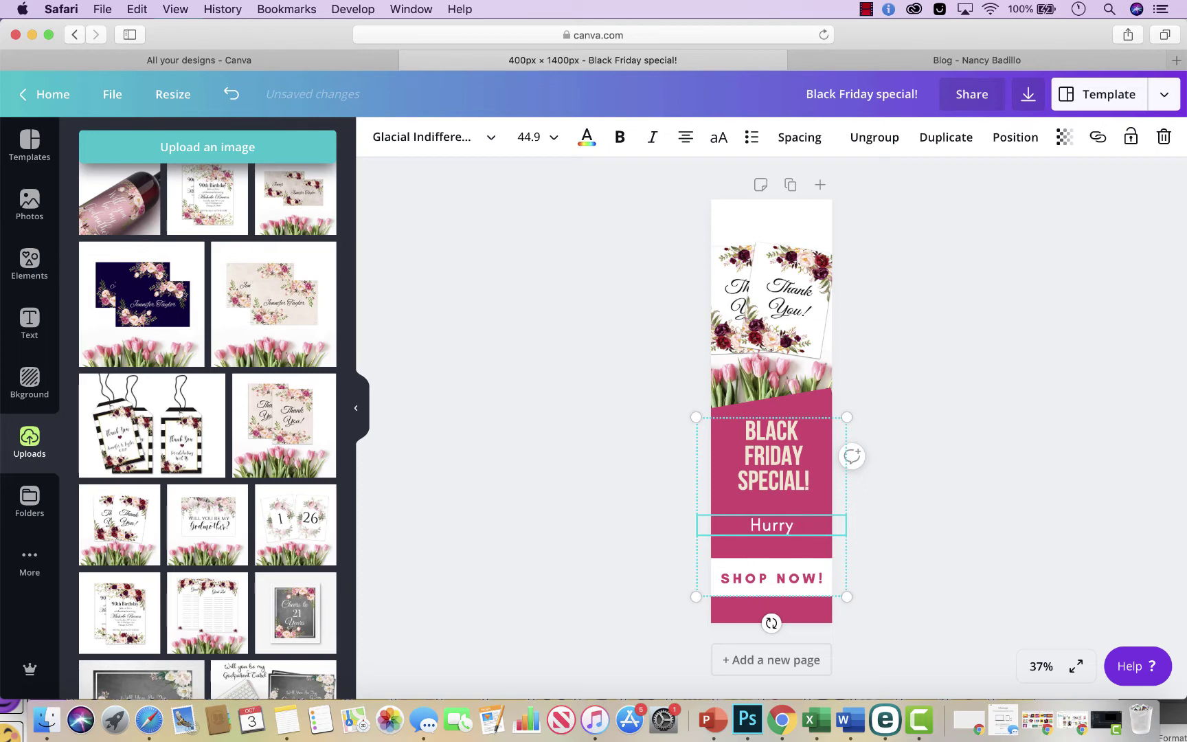
pyautogui.write('Spec')
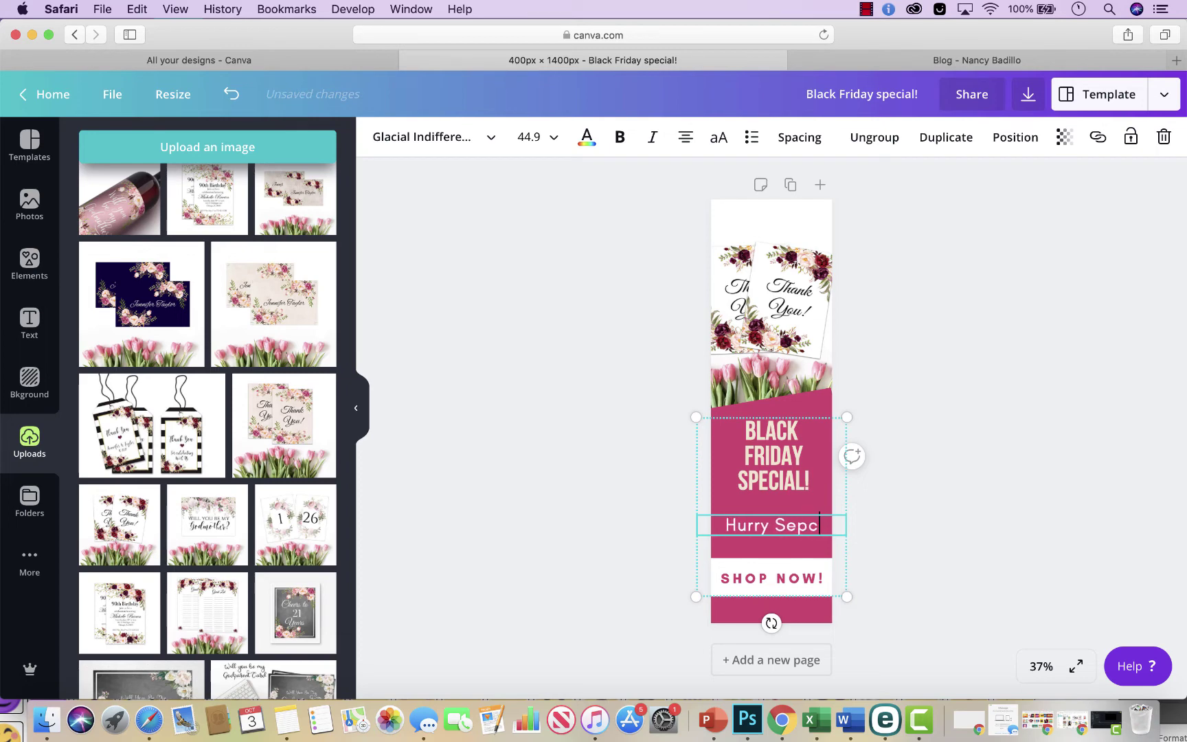
pyautogui.press('BackSpace')
pyautogui.press('BackSpace')
pyautogui.press('BackSpace')
pyautogui.write('pecials ')
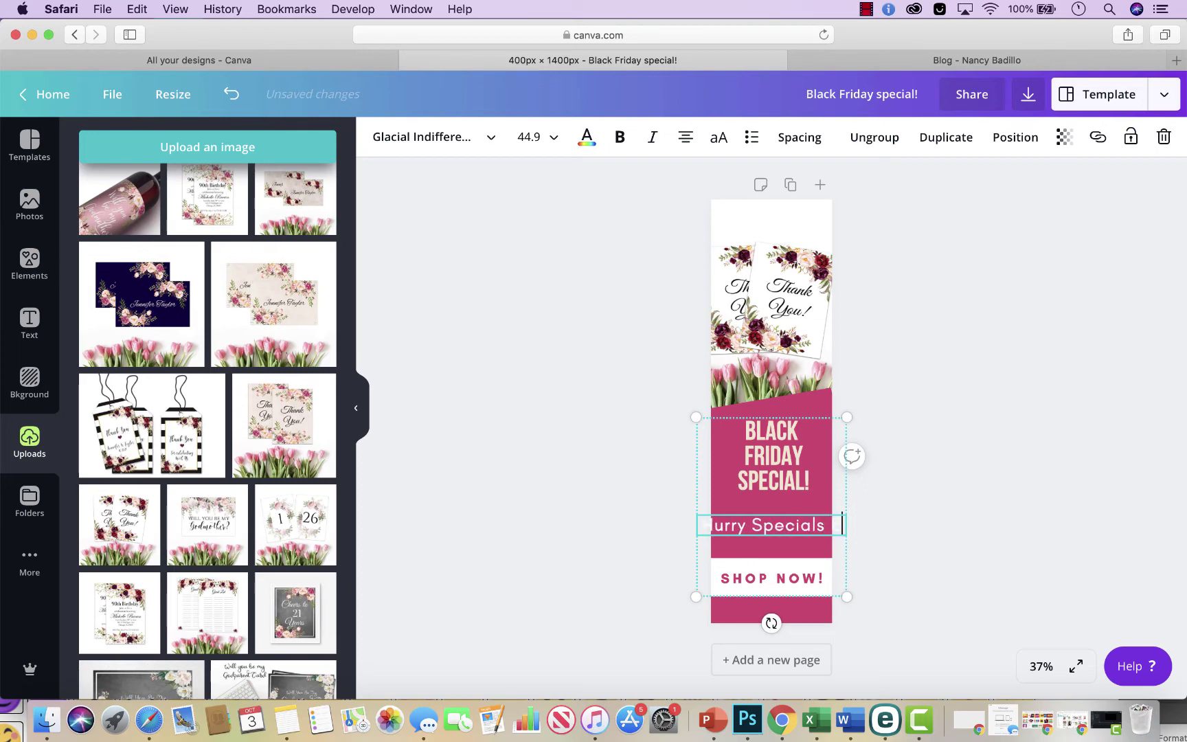
pyautogui.write('End Soon!')
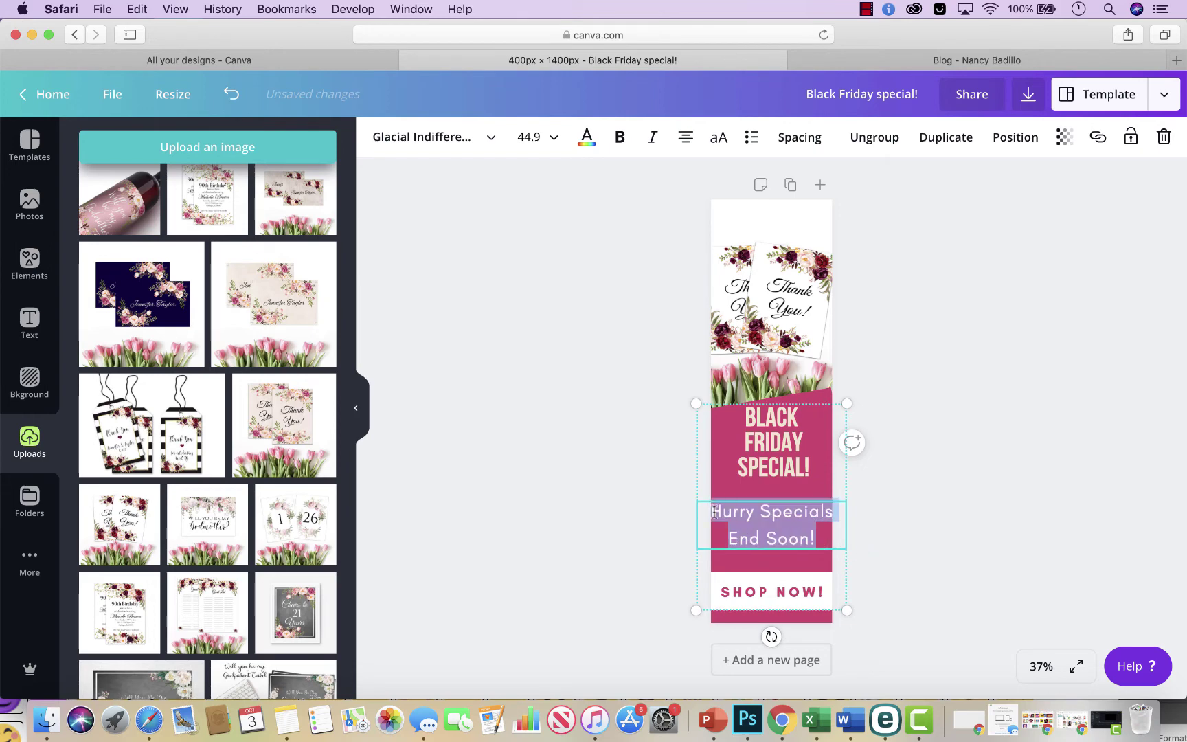
# Step: Set 'Hurry Specials End Soon!' to font size 40 and break it onto a new line before 'End'
pyautogui.moveTo(827, 541); pyautogui.dragTo(711, 509)
pyautogui.click(535, 137)
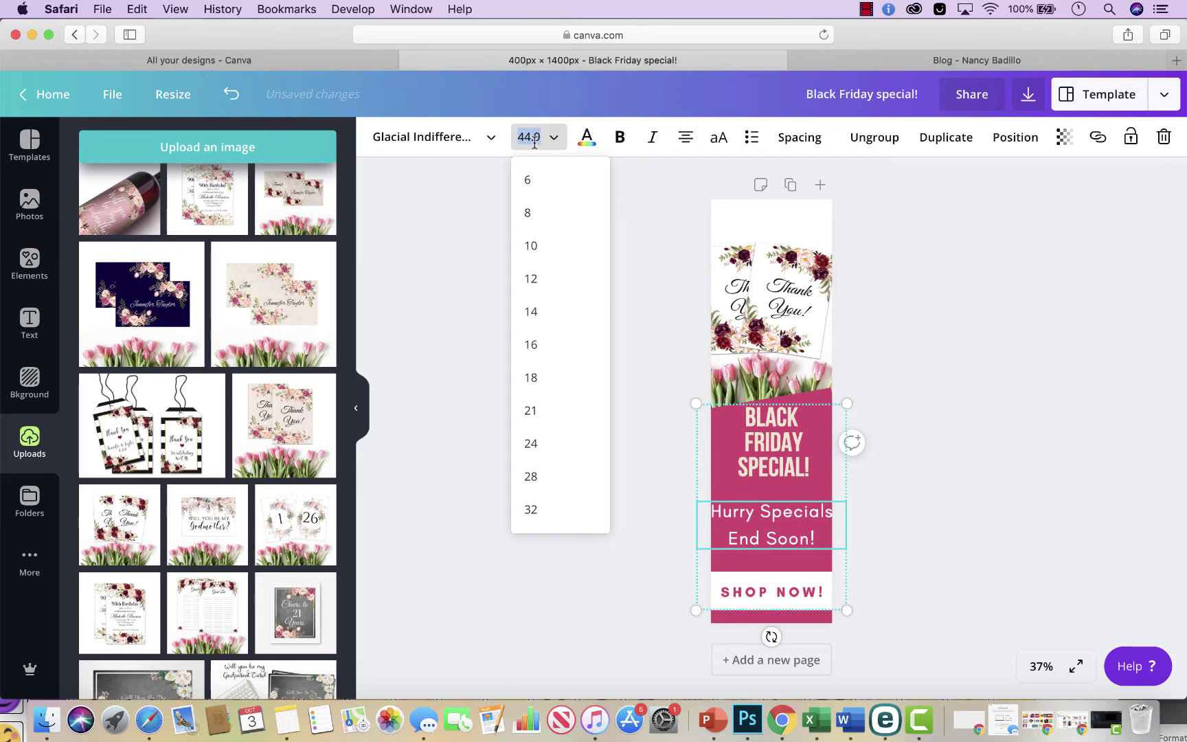
pyautogui.write('40')
pyautogui.press('Return')
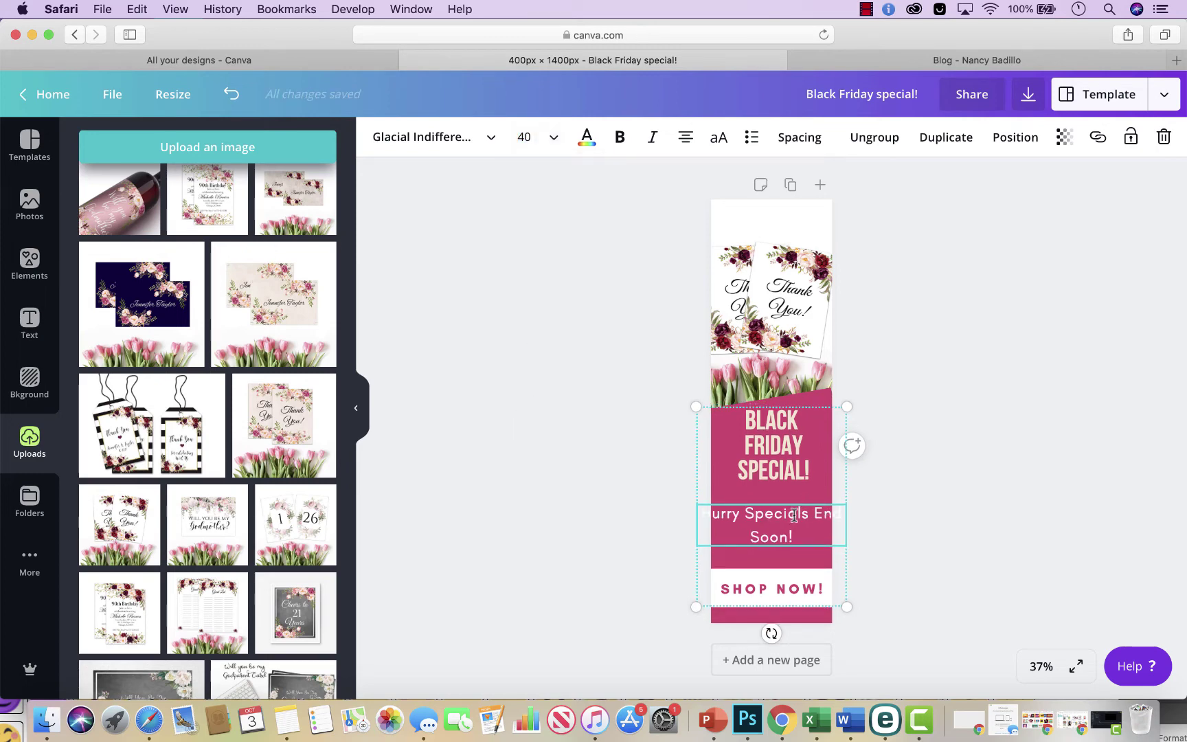
pyautogui.click(809, 515)
pyautogui.press('Return')
pyautogui.click(982, 526)
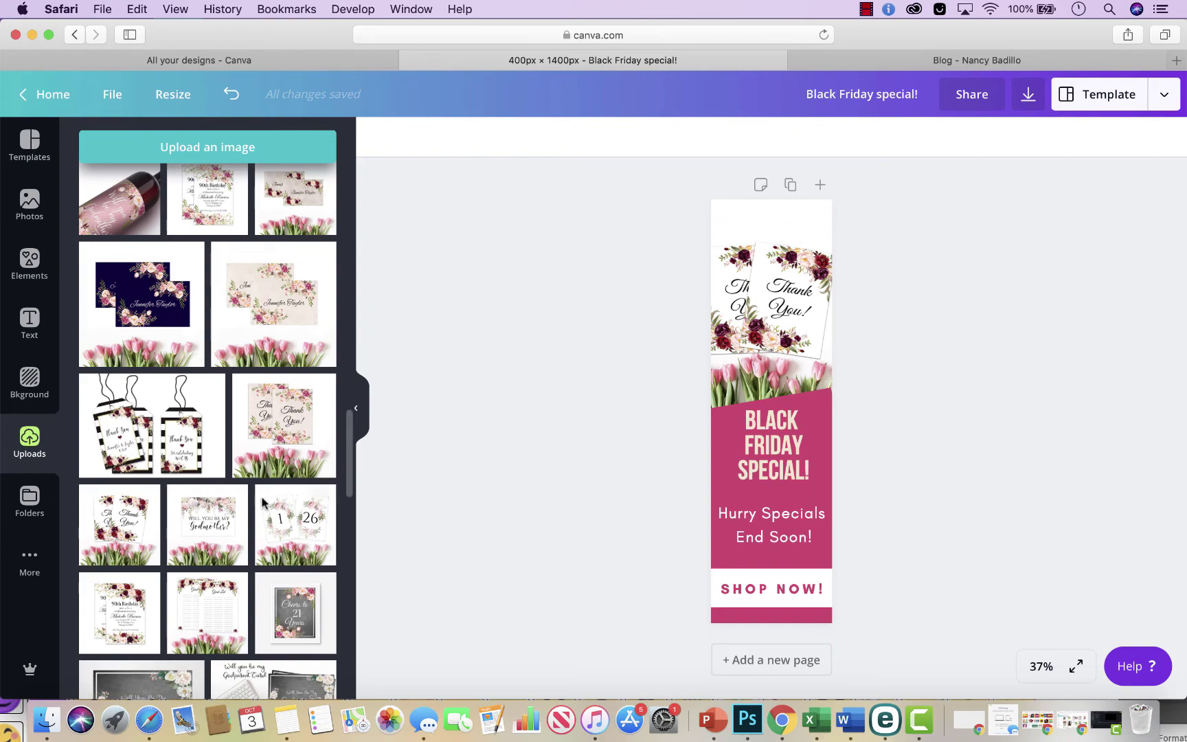
# Step: Replace the page with the 'Up to 75% off' template
pyautogui.click(29, 203)
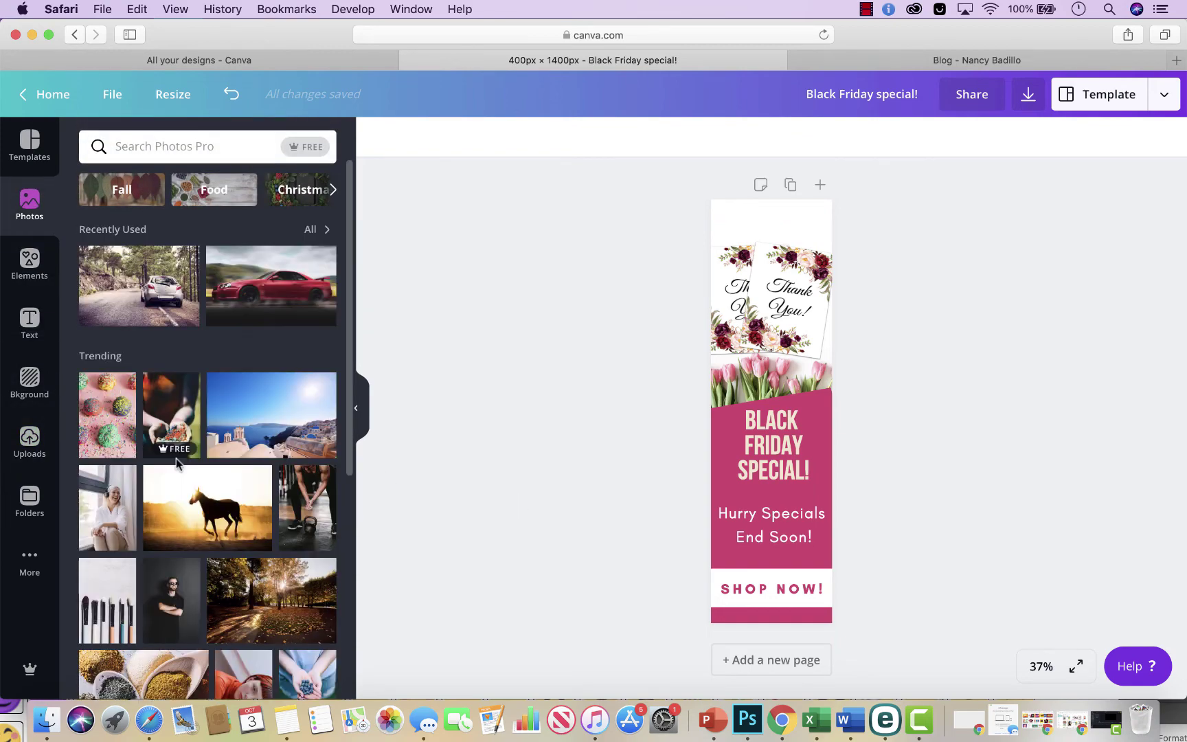
pyautogui.scroll(-5, 175, 458)
pyautogui.scroll(5, 176, 459)
pyautogui.click(30, 144)
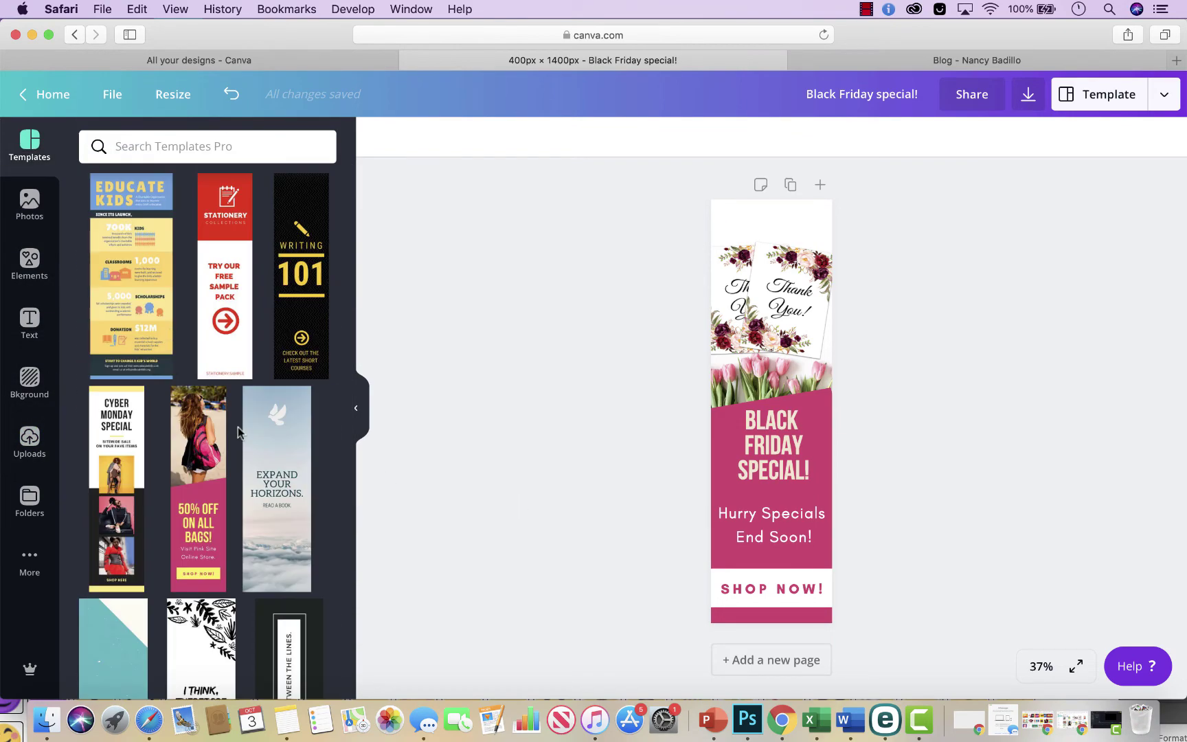
pyautogui.scroll(-3, 238, 432)
pyautogui.scroll(-8, 238, 432)
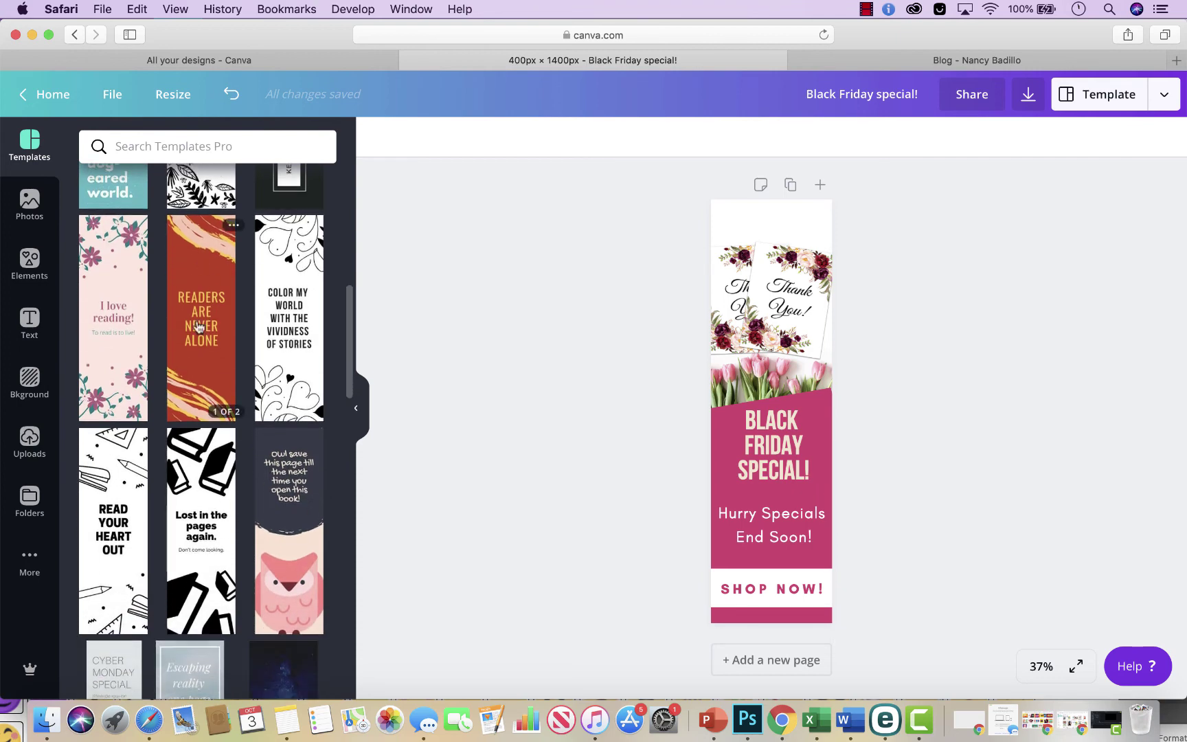
pyautogui.scroll(-3, 209, 442)
pyautogui.scroll(-3, 307, 360)
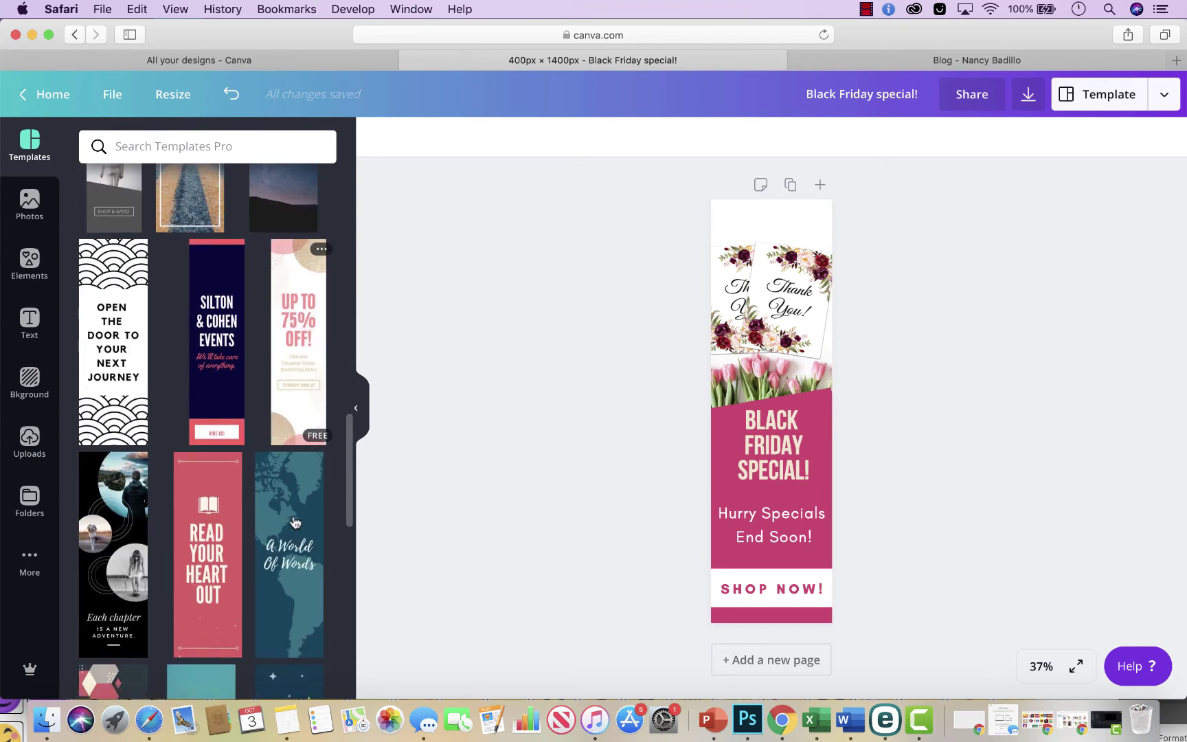
pyautogui.click(308, 360)
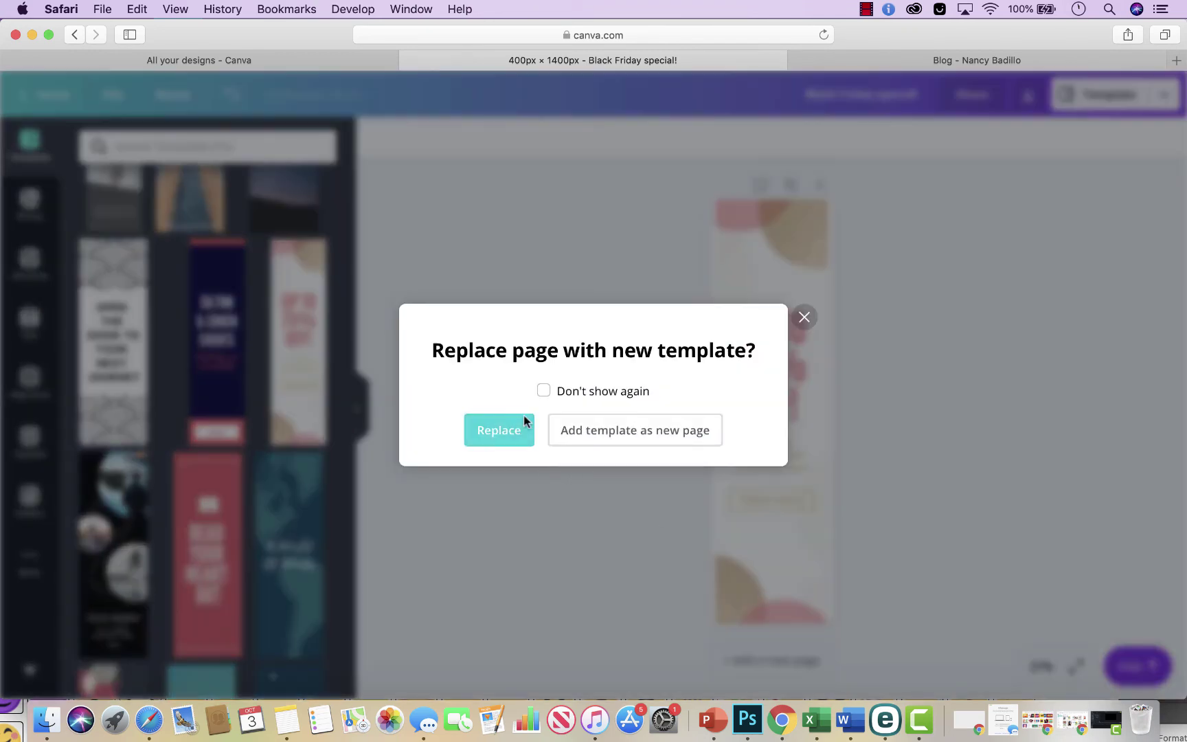
pyautogui.click(501, 432)
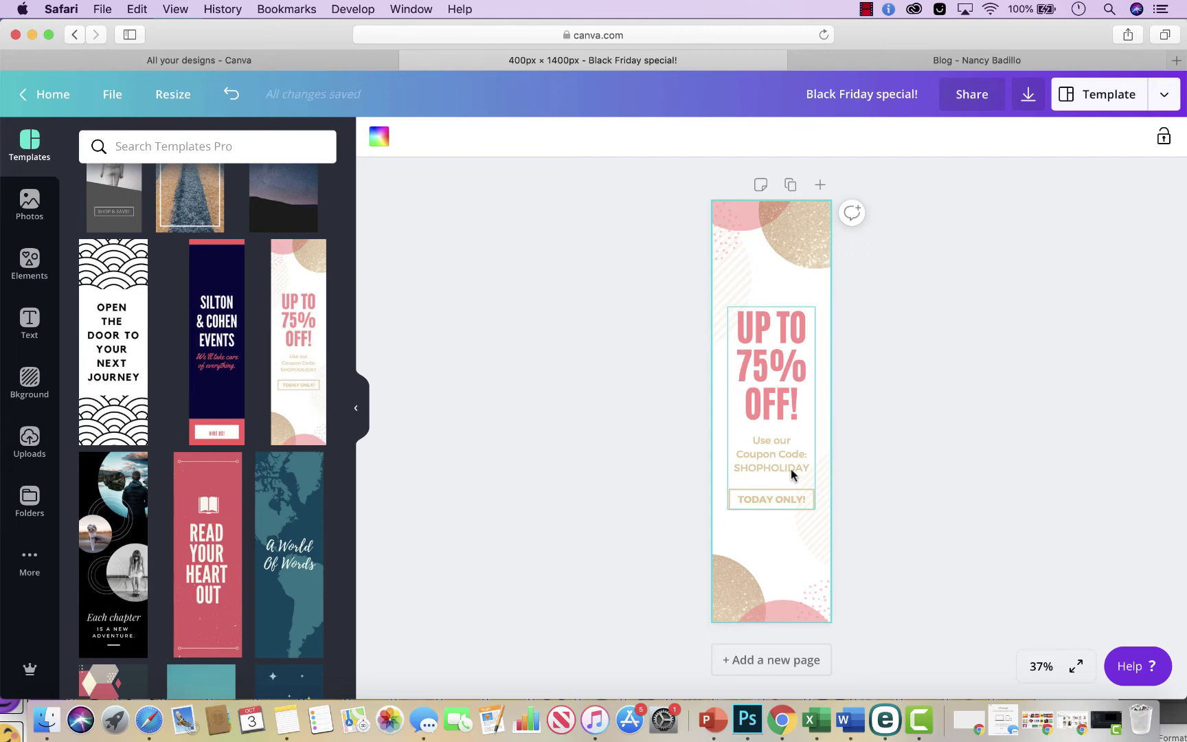
# Step: Inspect the template's gold glitter circle, the UP TO 75% OFF! text and its font list
pyautogui.click(989, 407)
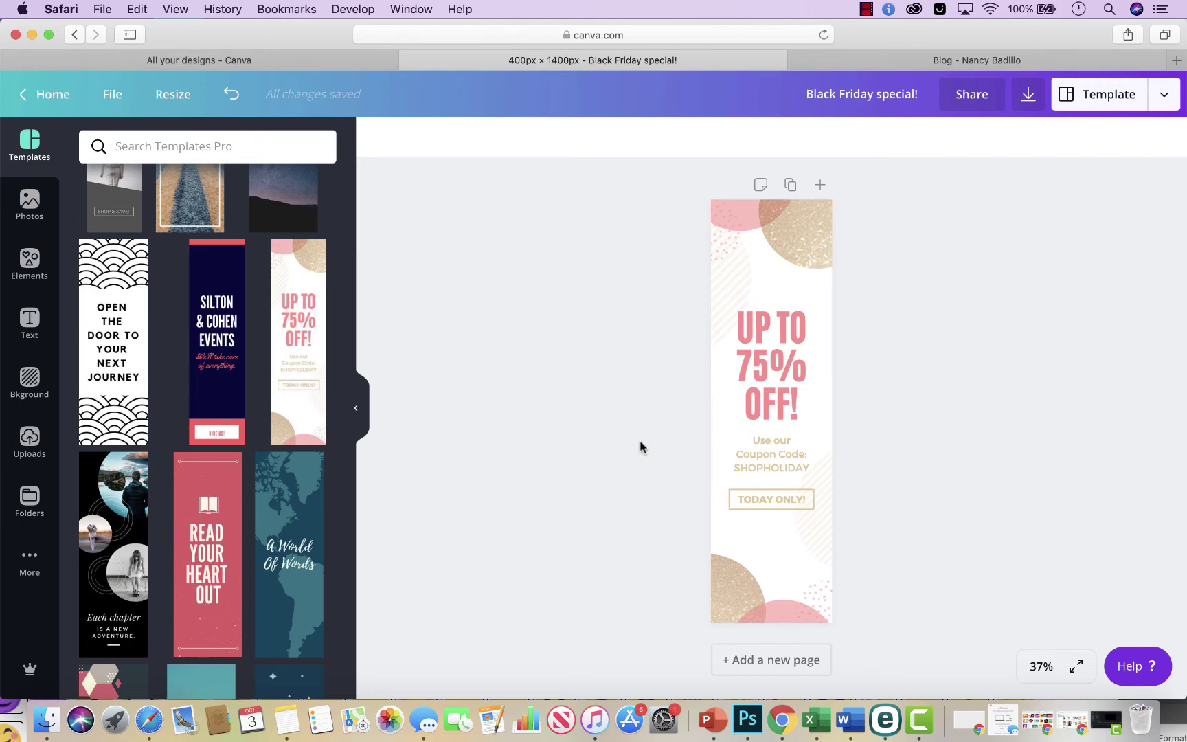
pyautogui.click(776, 285)
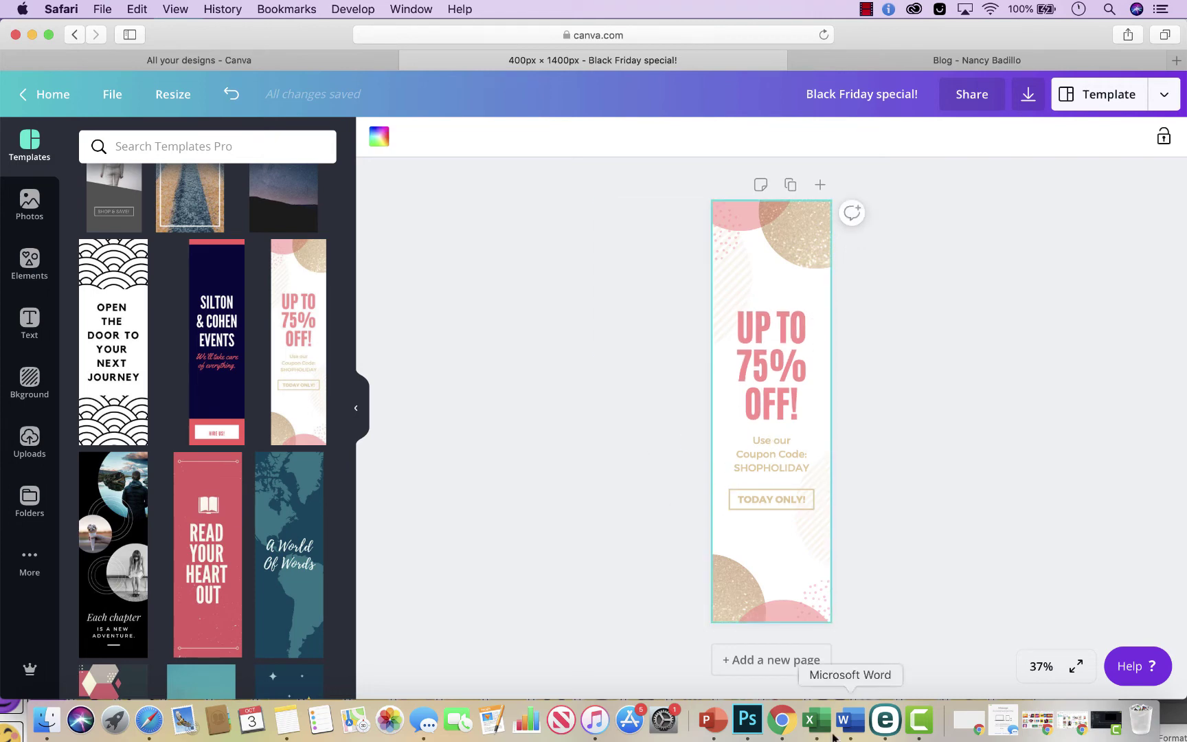
pyautogui.click(745, 583)
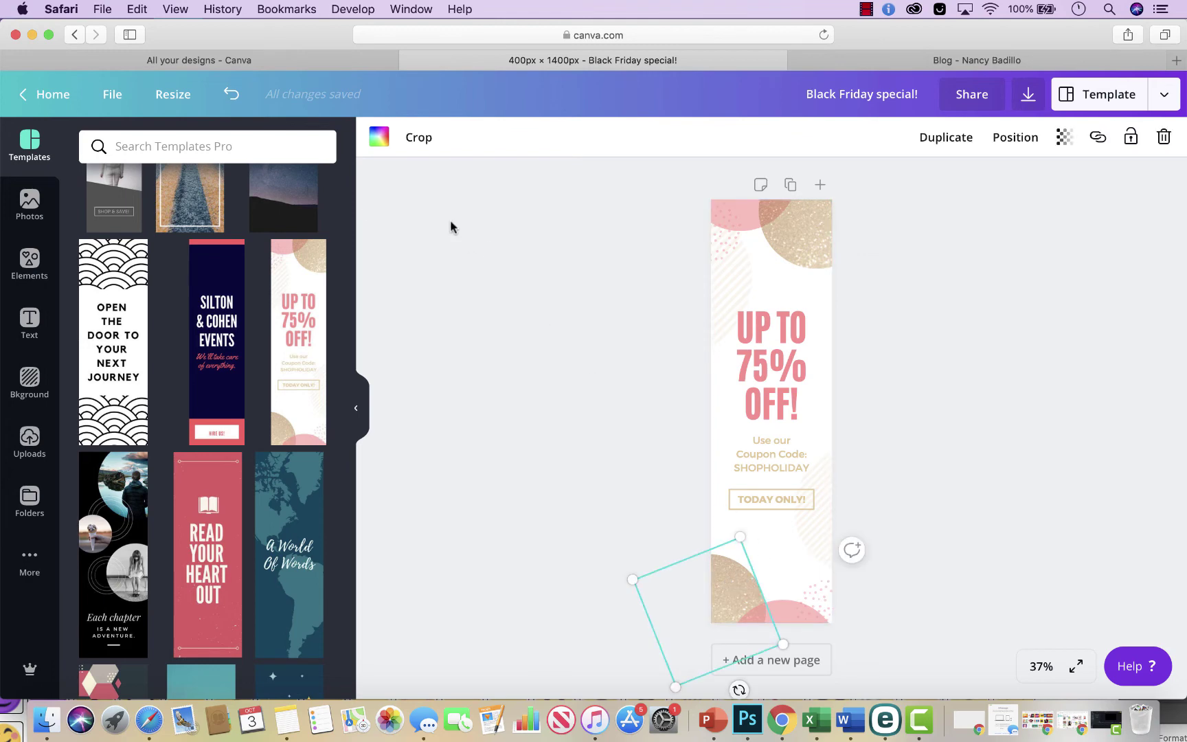
pyautogui.click(774, 550)
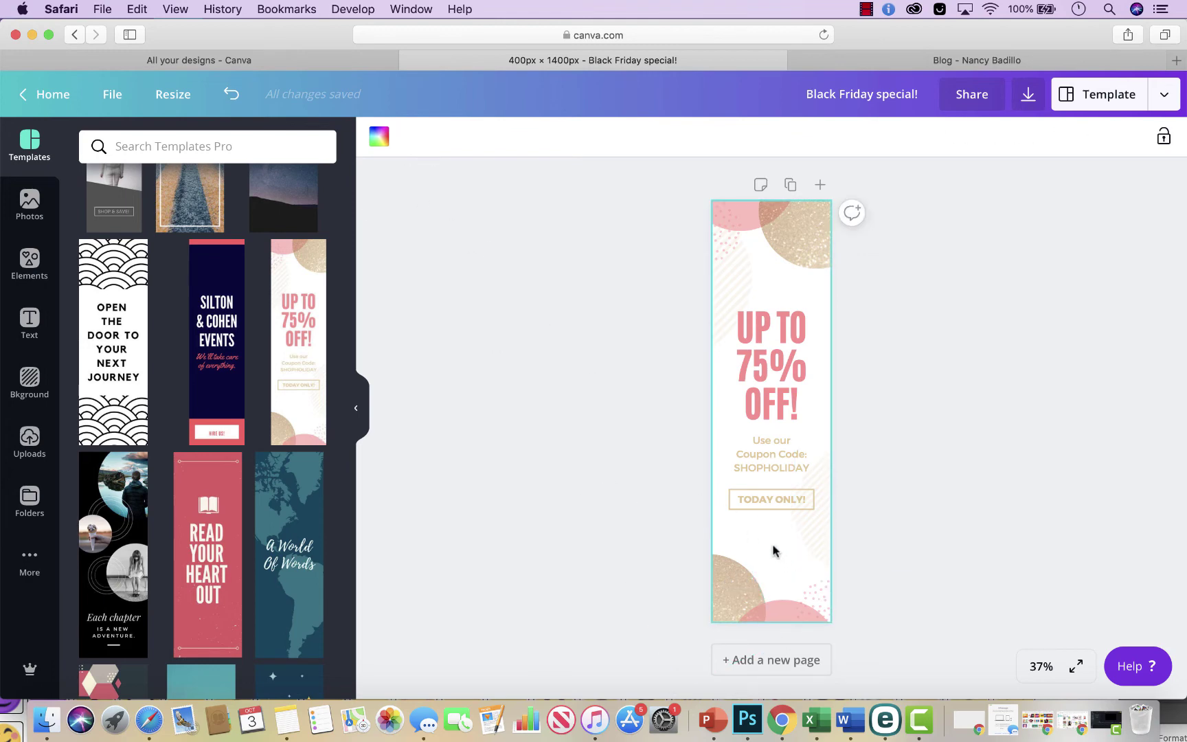
pyautogui.click(771, 323)
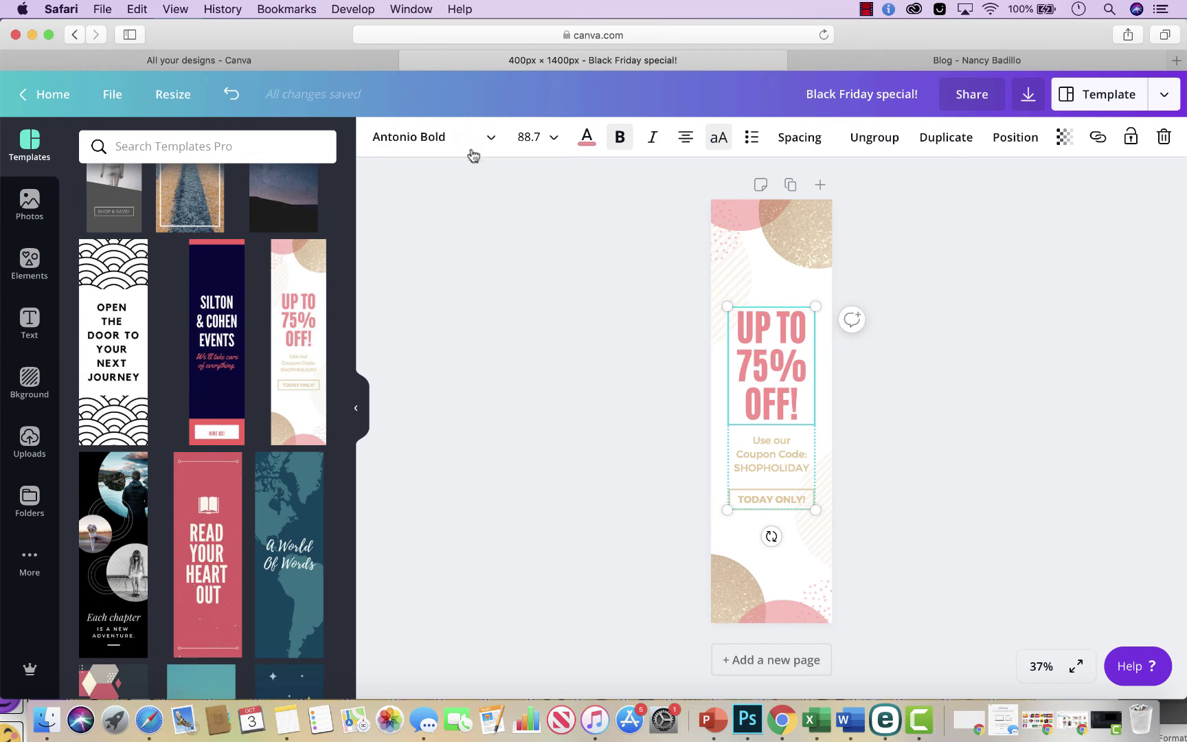
pyautogui.click(490, 137)
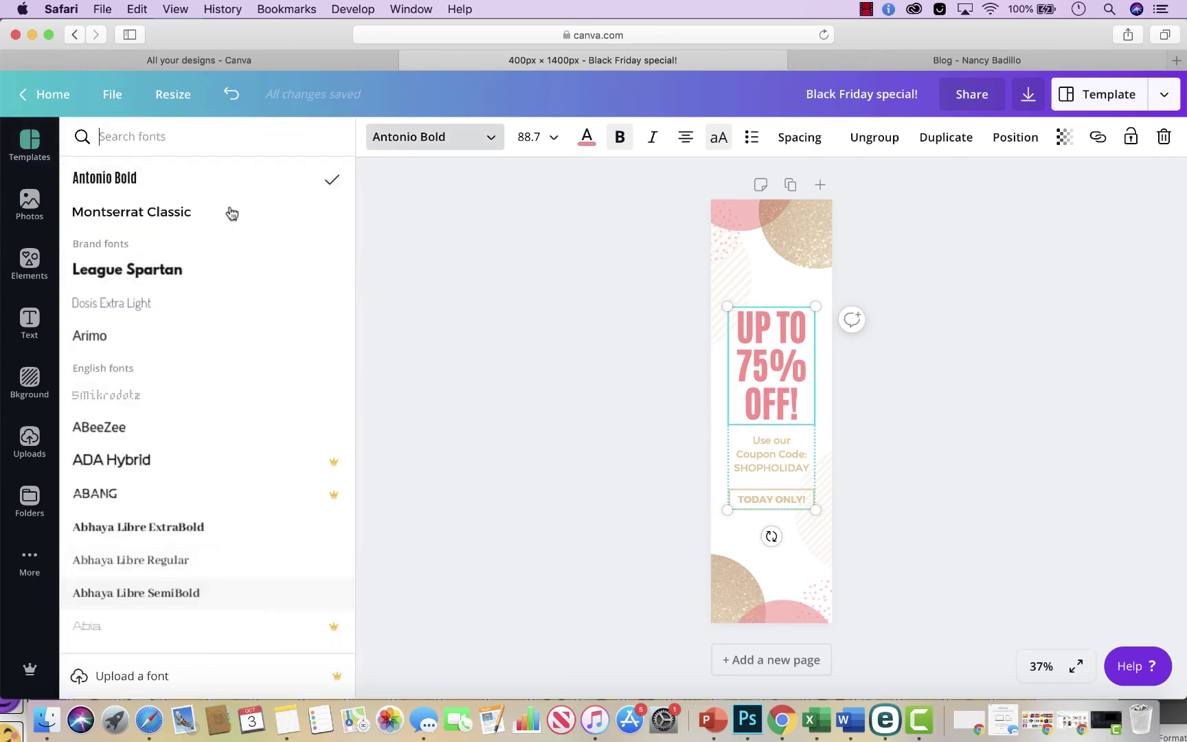
pyautogui.click(512, 412)
pyautogui.scroll(-10, 317, 518)
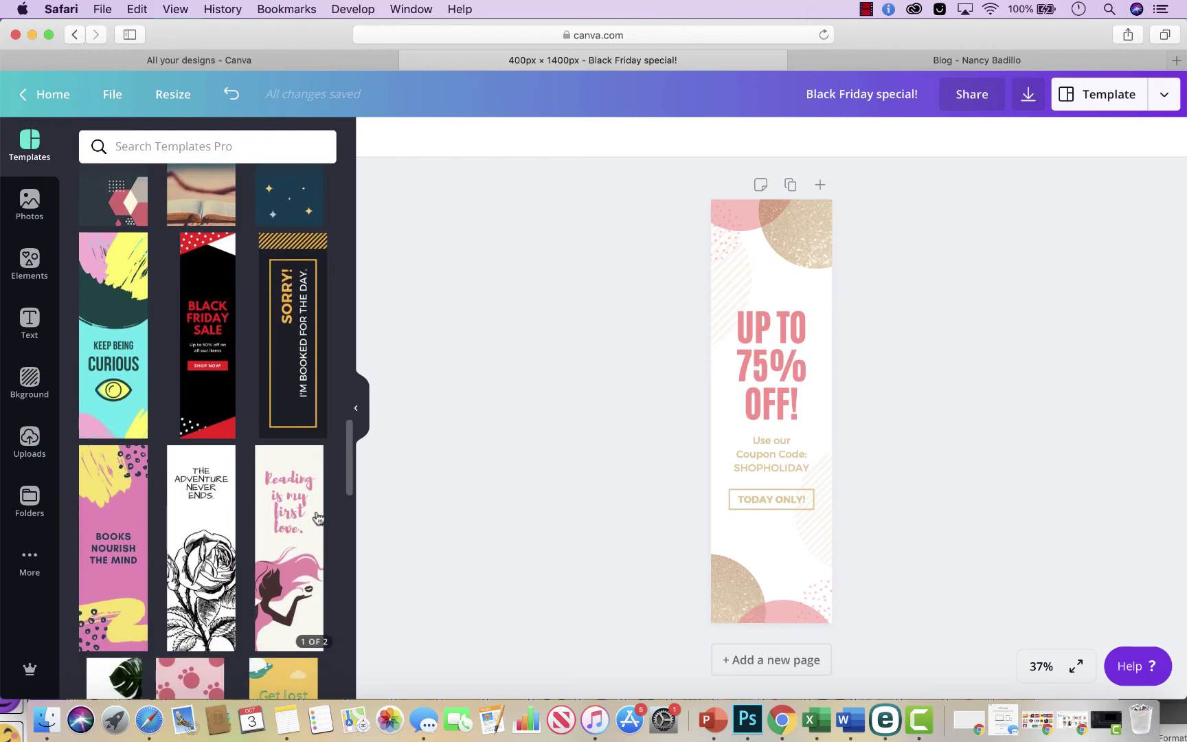
# Step: Replace the page with the black-and-red Black Friday Sale template
pyautogui.click(214, 344)
pyautogui.click(803, 315)
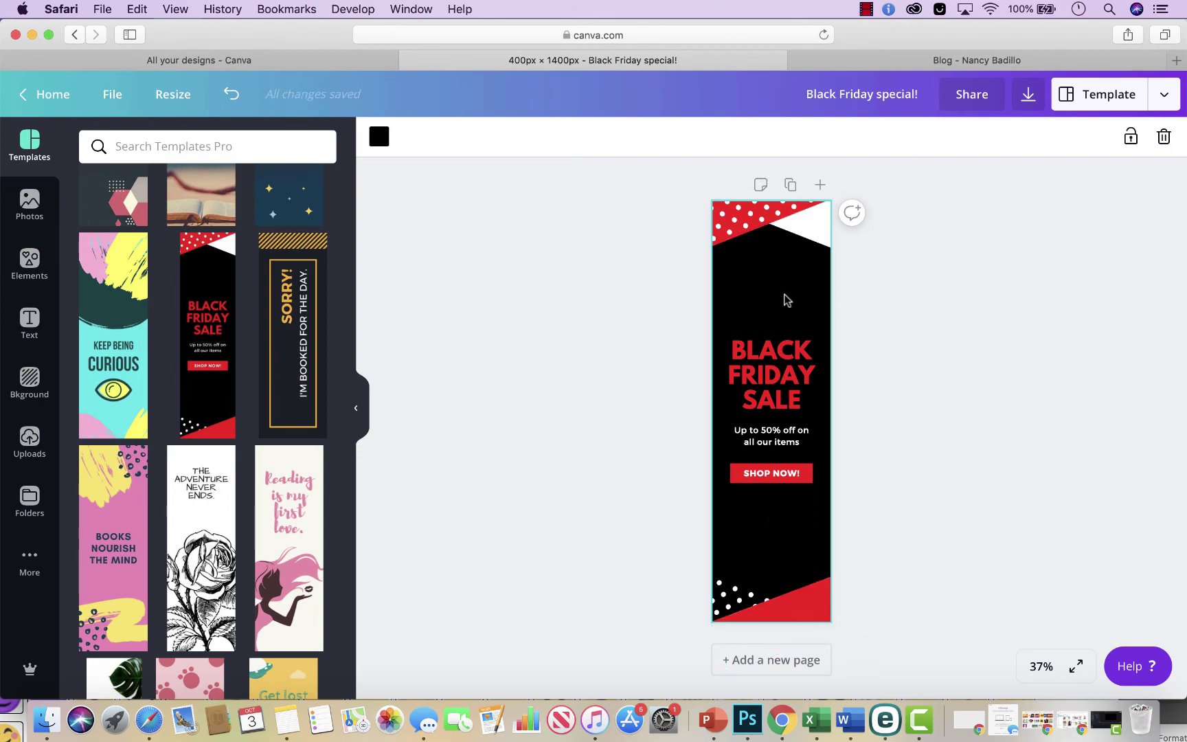
pyautogui.scroll(-10, 233, 447)
pyautogui.scroll(-15, 233, 448)
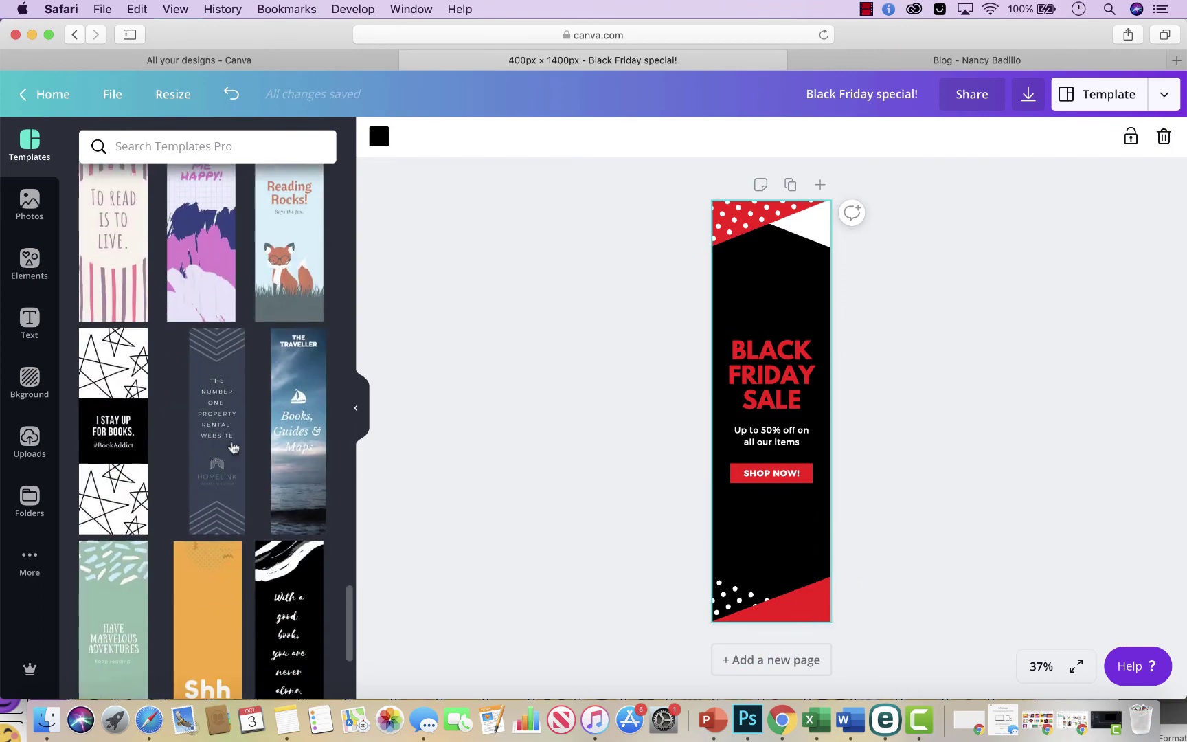
pyautogui.scroll(-10, 233, 447)
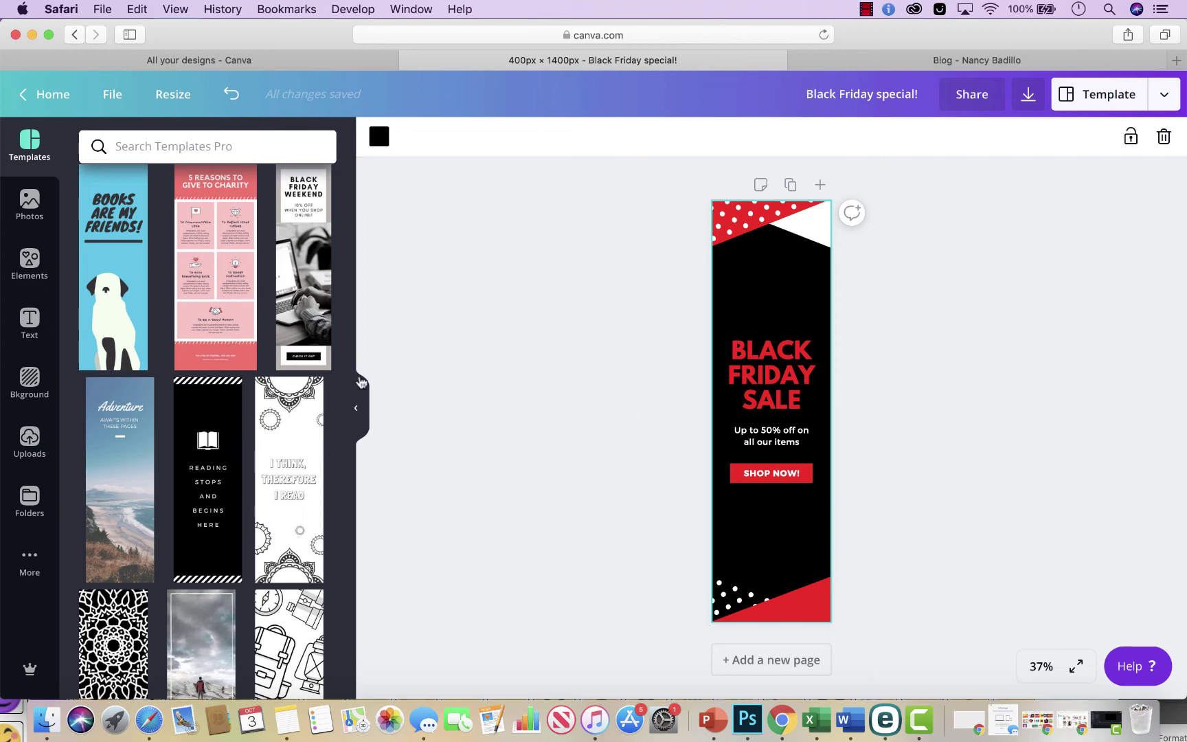
# Step: Browse further down the template list, then show the uploaded images
pyautogui.scroll(-10, 261, 467)
pyautogui.scroll(-15, 254, 476)
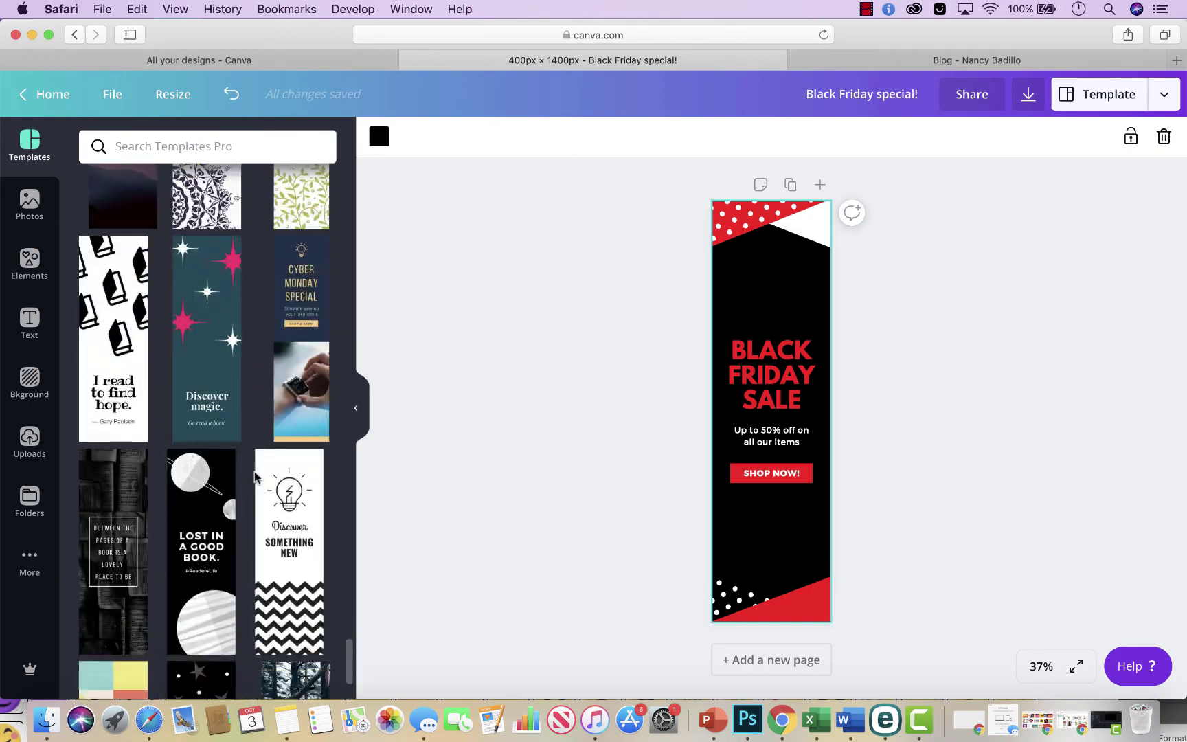
pyautogui.scroll(20, 254, 476)
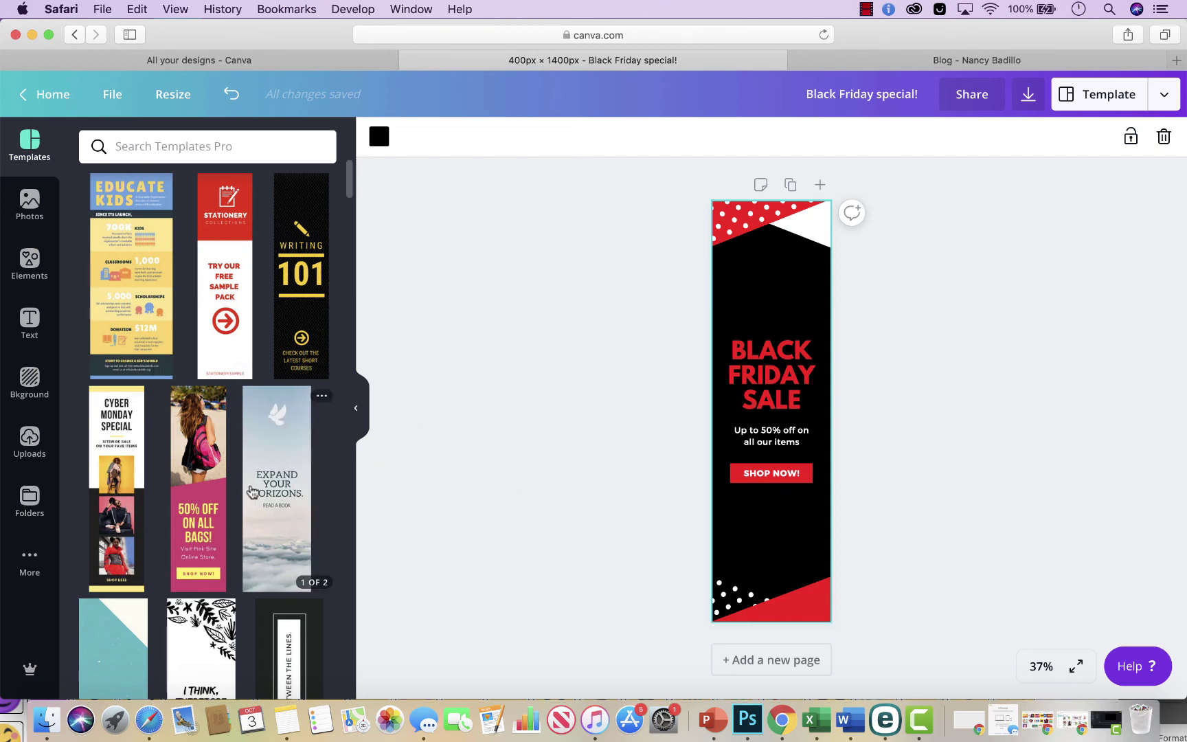
pyautogui.click(30, 440)
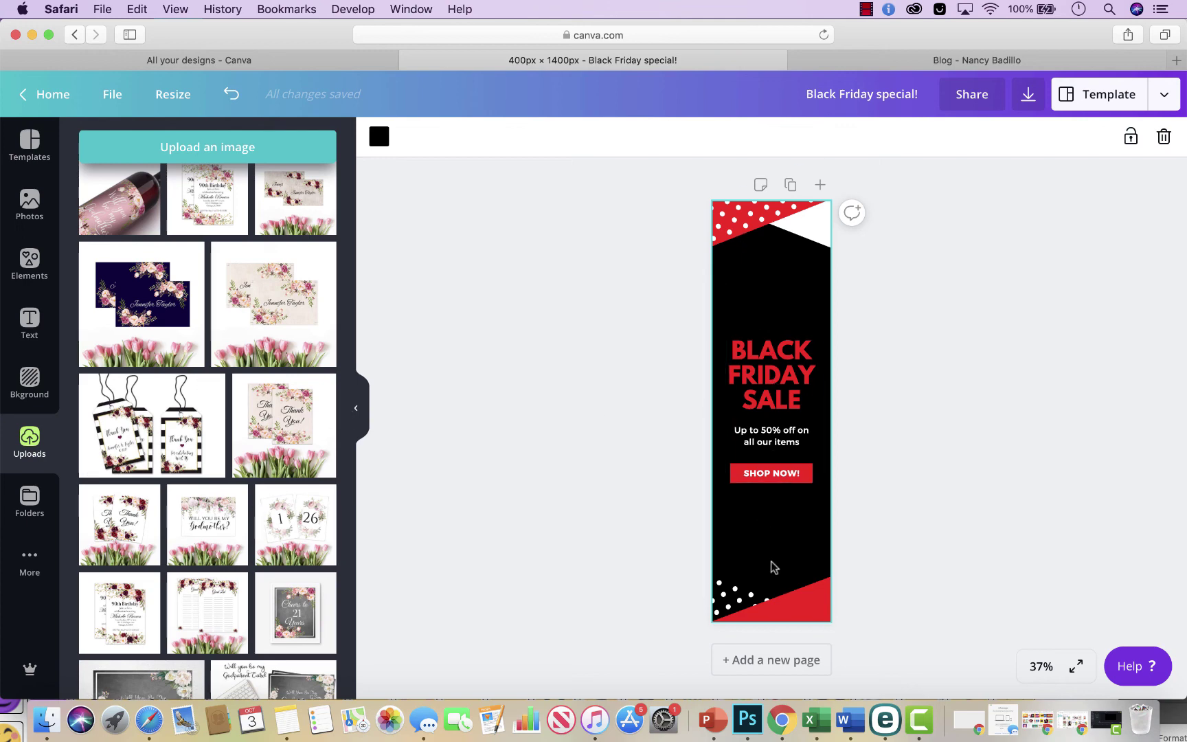
# Step: Scroll through the template library, showing tall designs like 'COLOR YOUR WORLD WITH WORDS!'
pyautogui.click(30, 142)
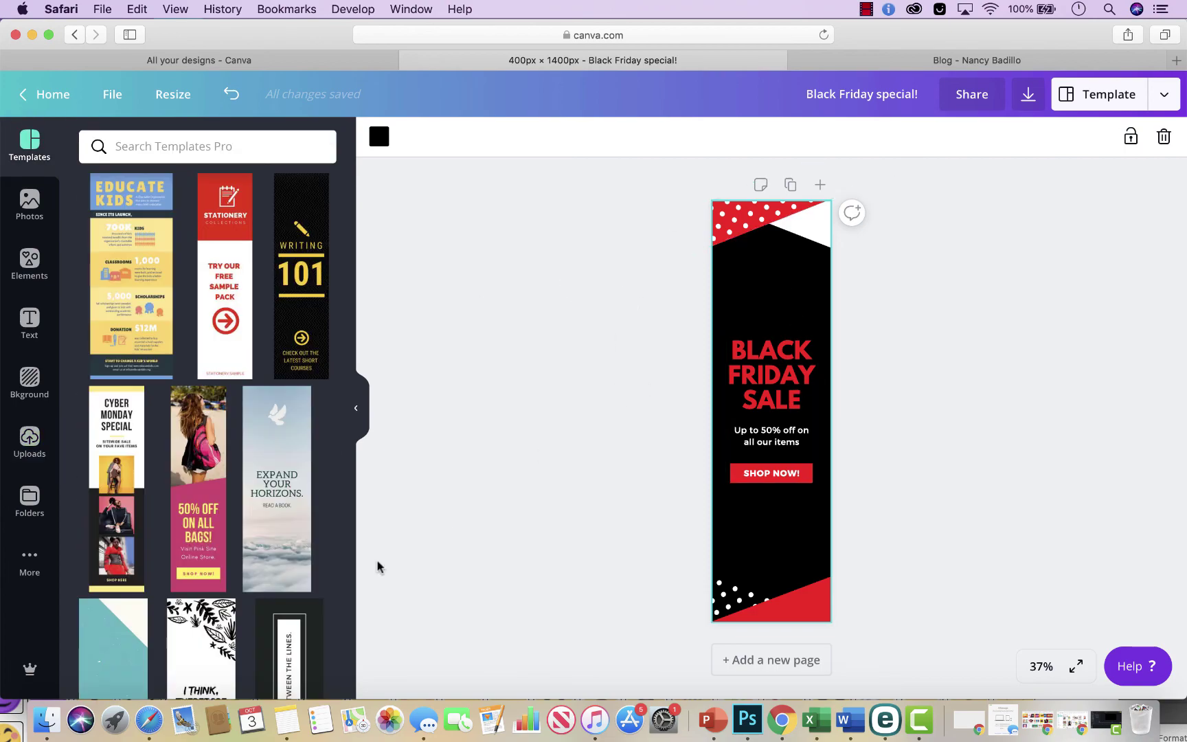
pyautogui.scroll(-10, 251, 570)
pyautogui.scroll(-15, 251, 571)
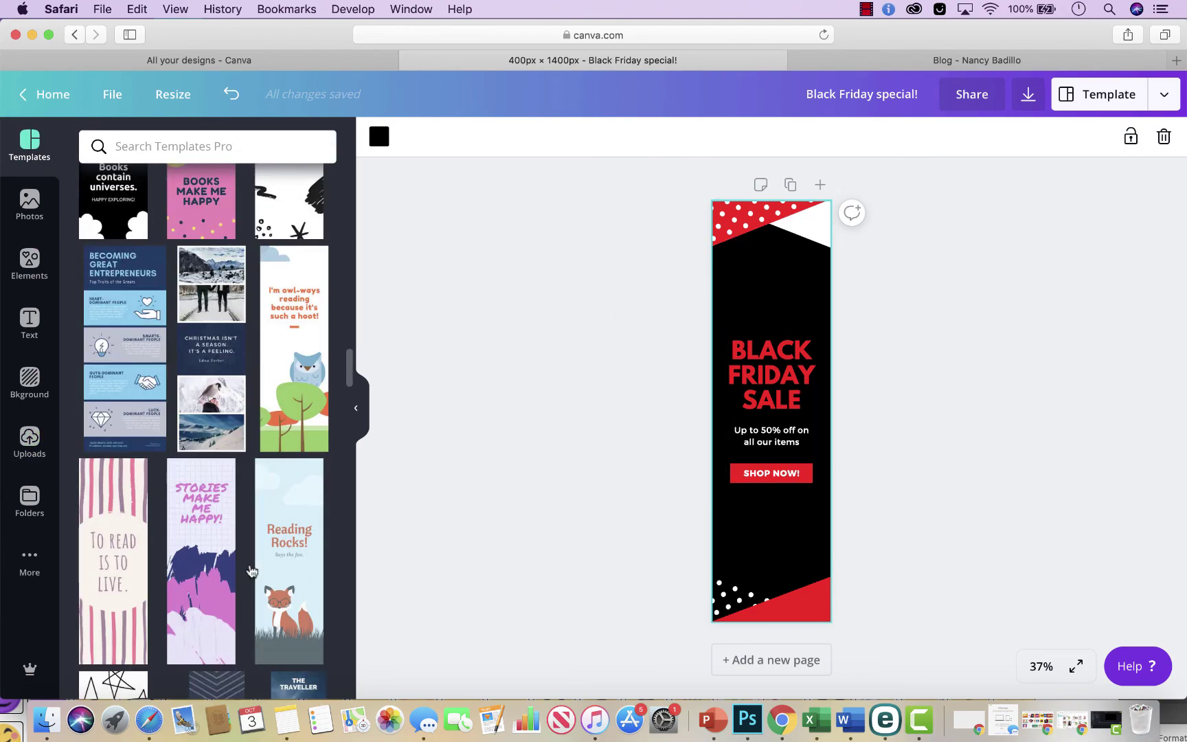
pyautogui.scroll(1, 251, 570)
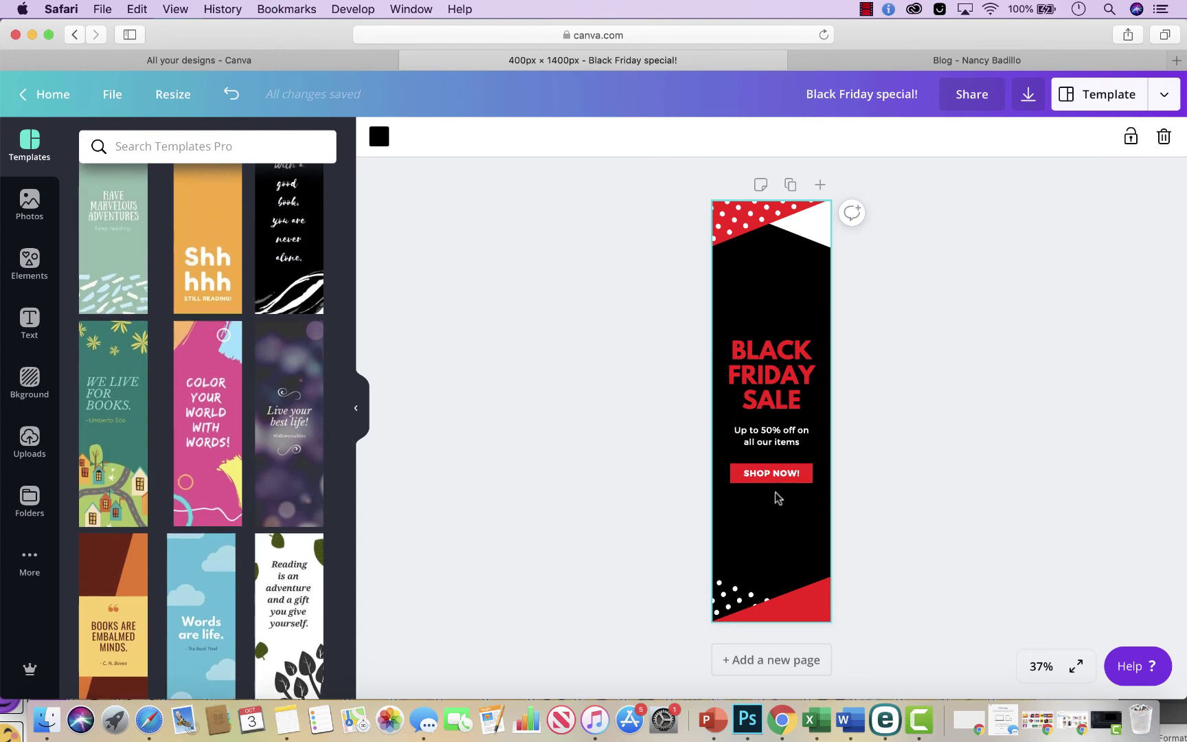